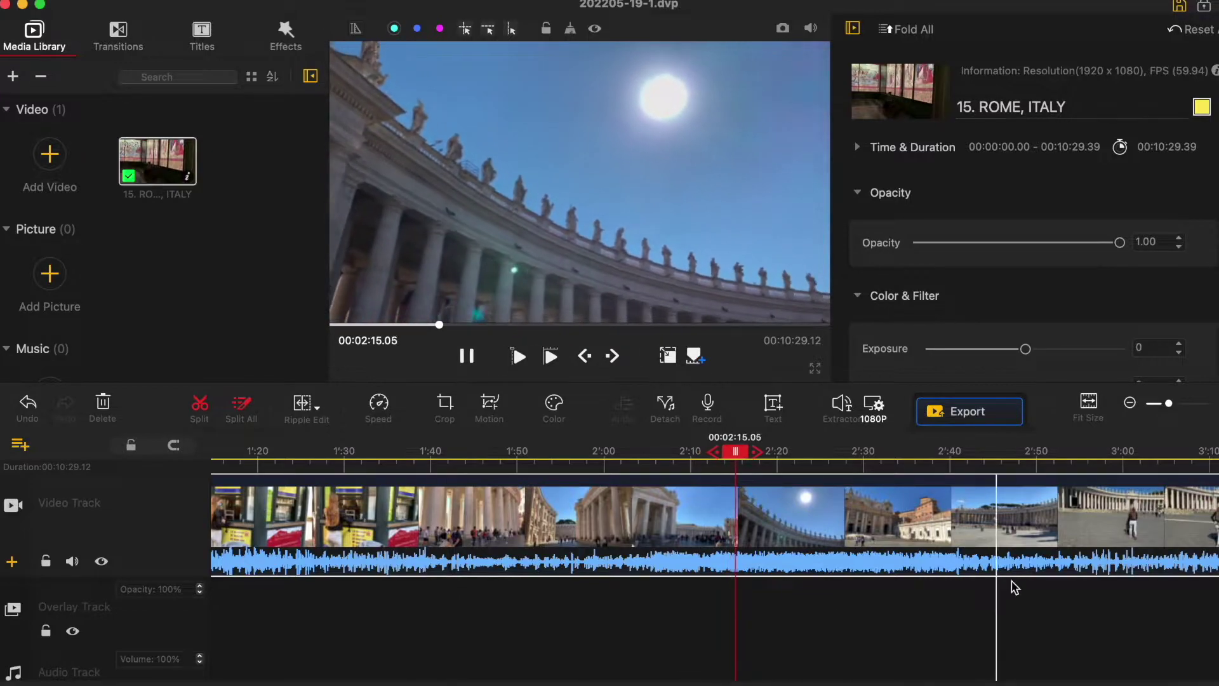
Jump the Rome clip's playhead to about 2:50 while playback continues.
left_click(1035, 594)
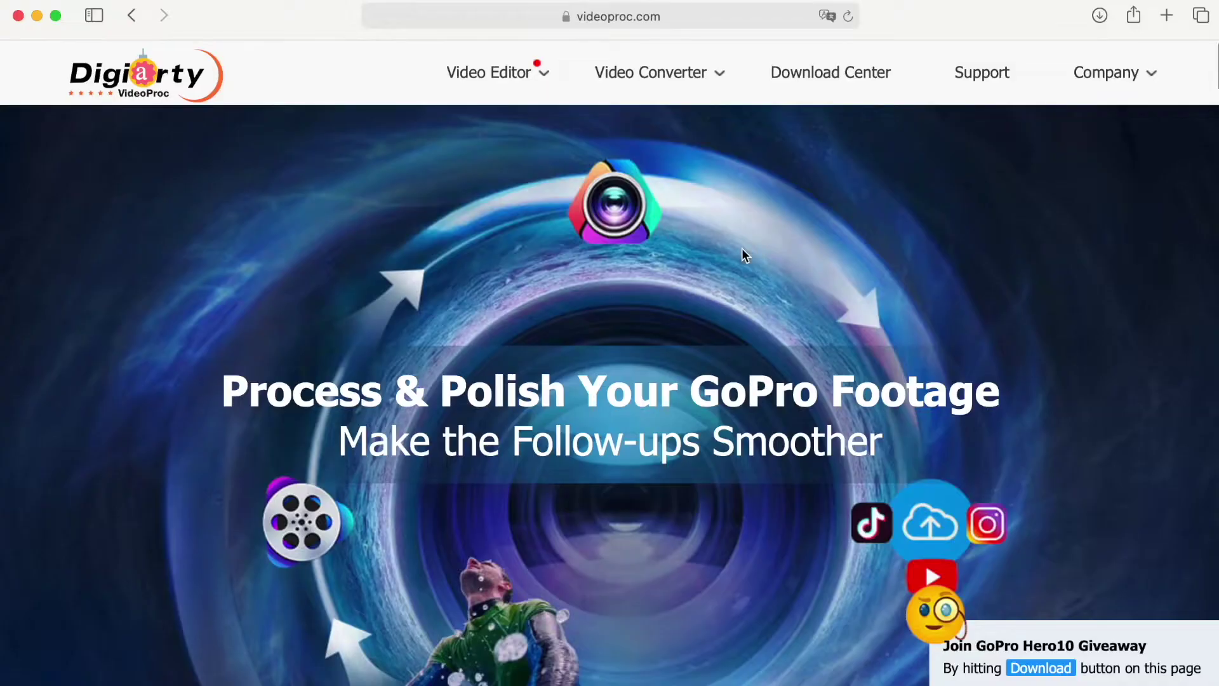
Download the Mac installer videoproc-vlogger.dmg from the videoproc.com download bar.
scroll(742, 248, "down", 10)
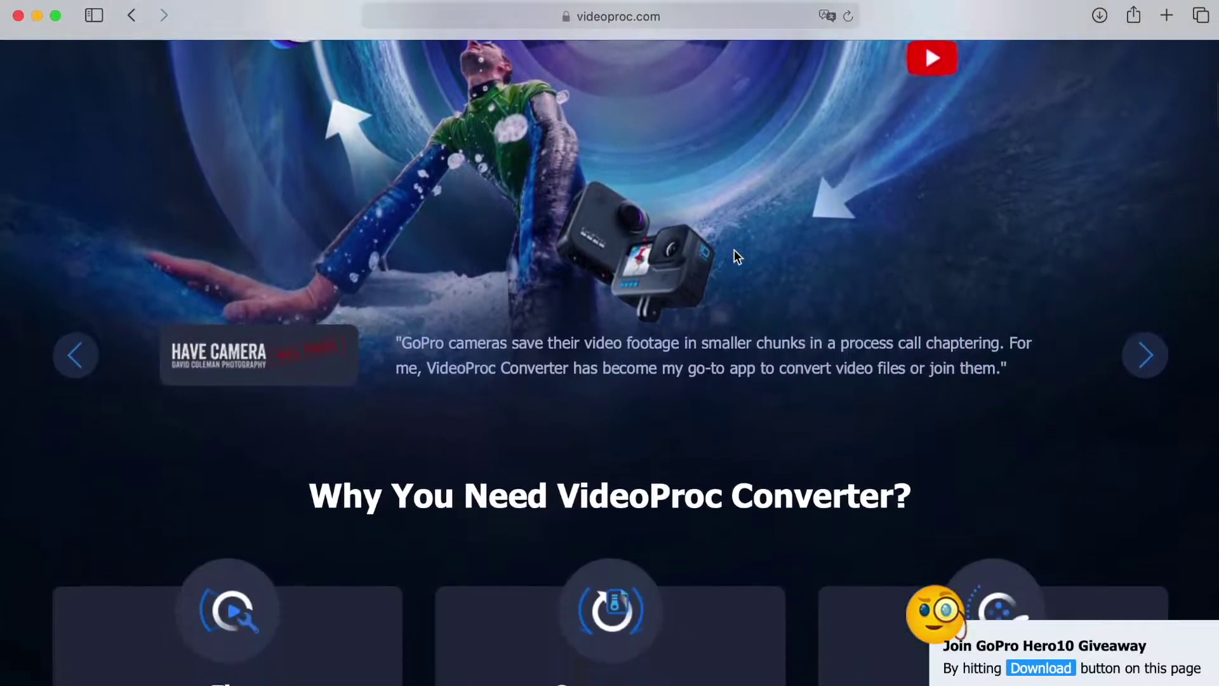
scroll(734, 250, "down", 10)
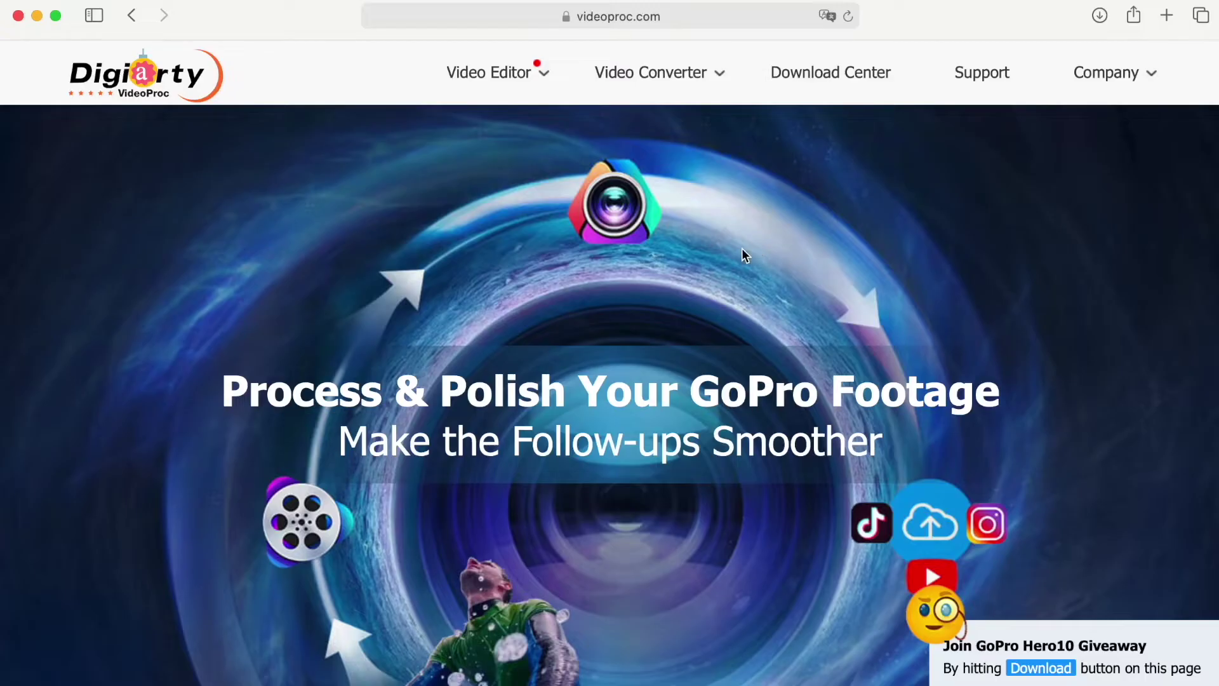
scroll(741, 249, "down", 5)
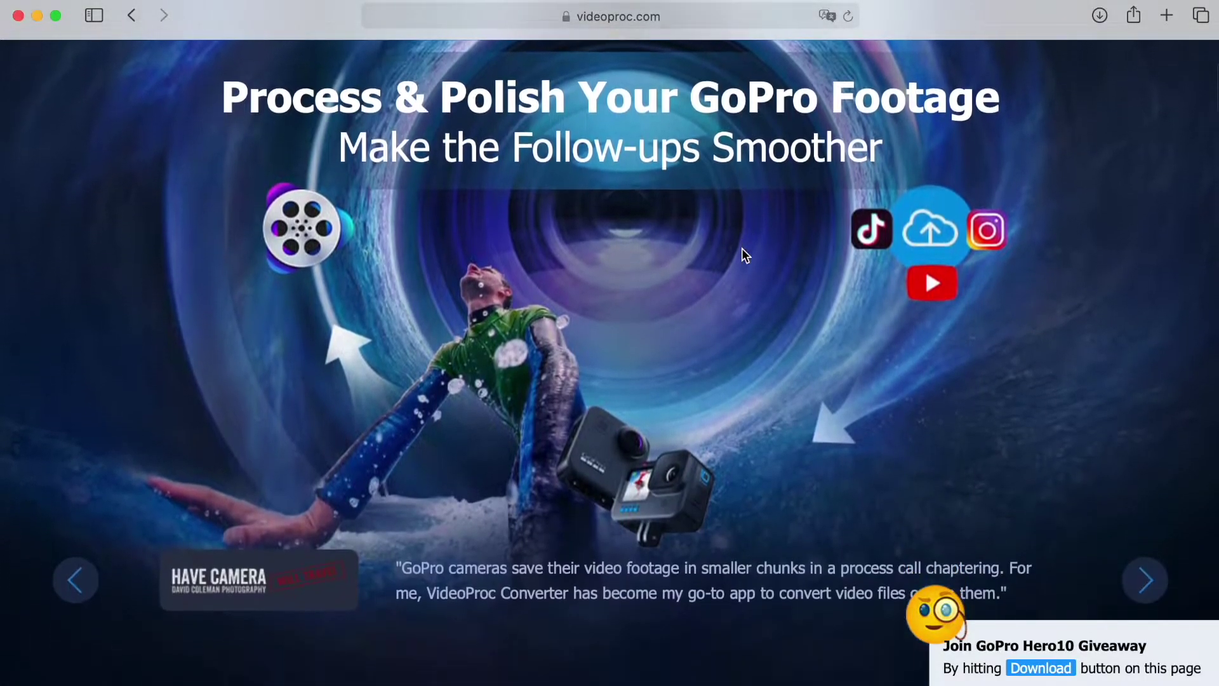
scroll(738, 249, "down", 12)
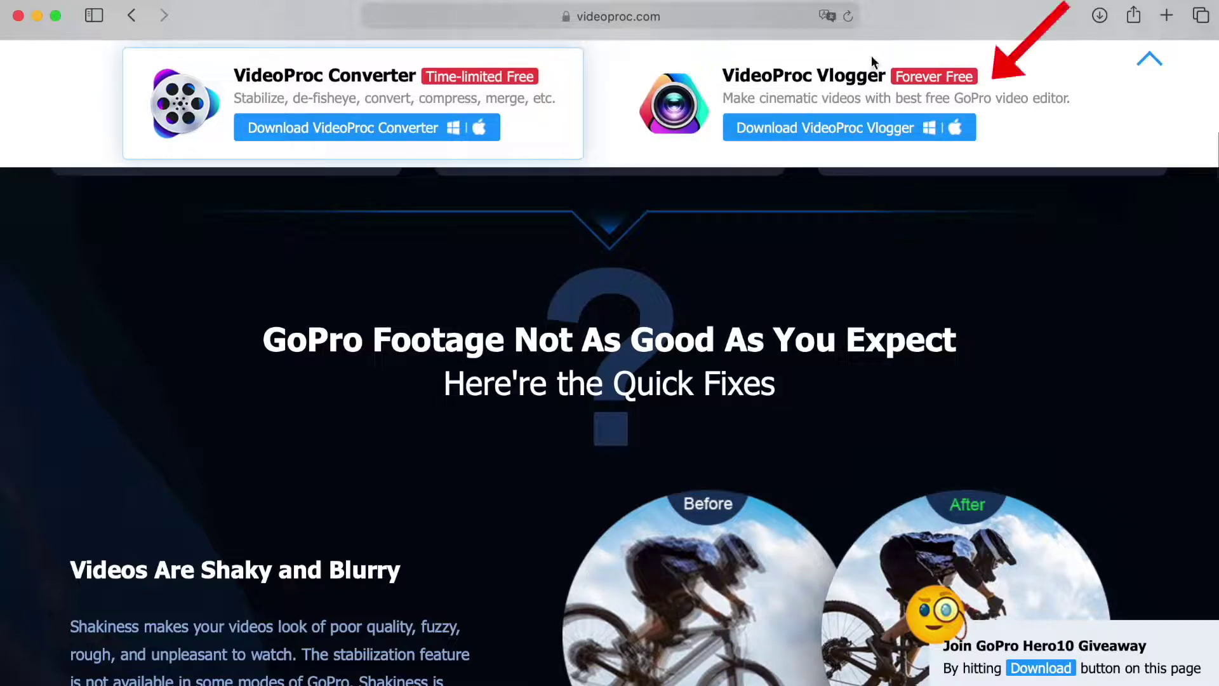
left_click(862, 139)
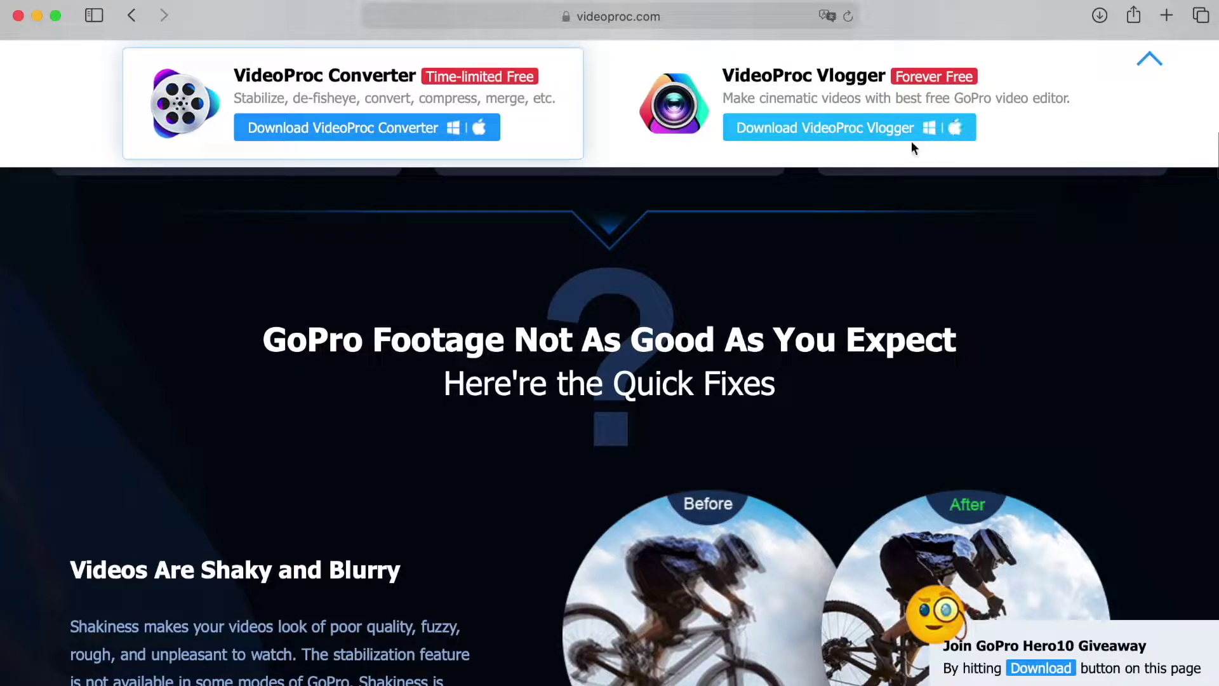
left_click(836, 132)
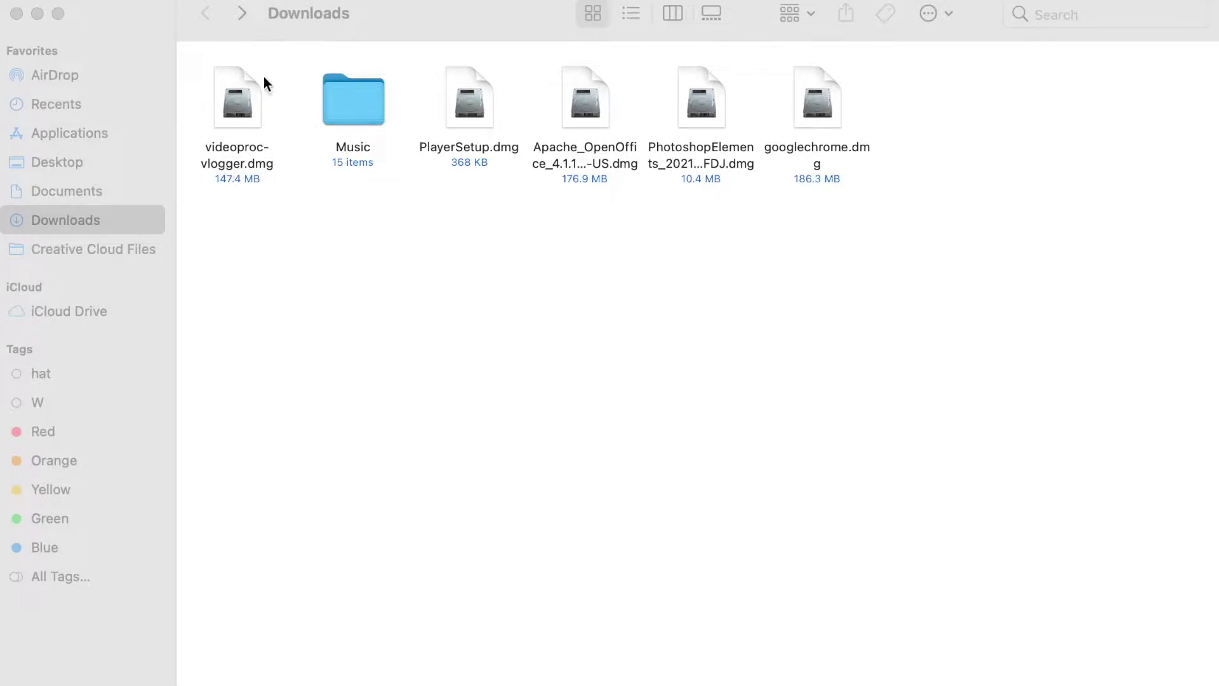
Open videoproc-vlogger.dmg and copy VideoProc Vlogger into the Applications folder.
left_click(237, 112)
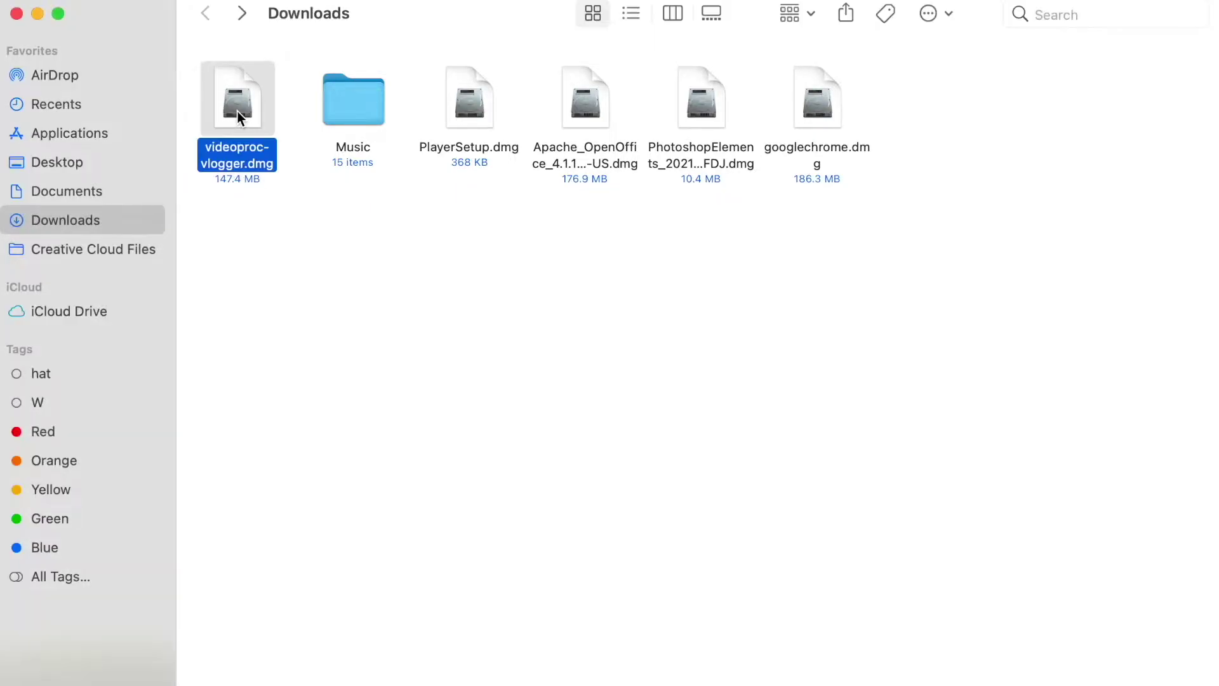
double_click(238, 112)
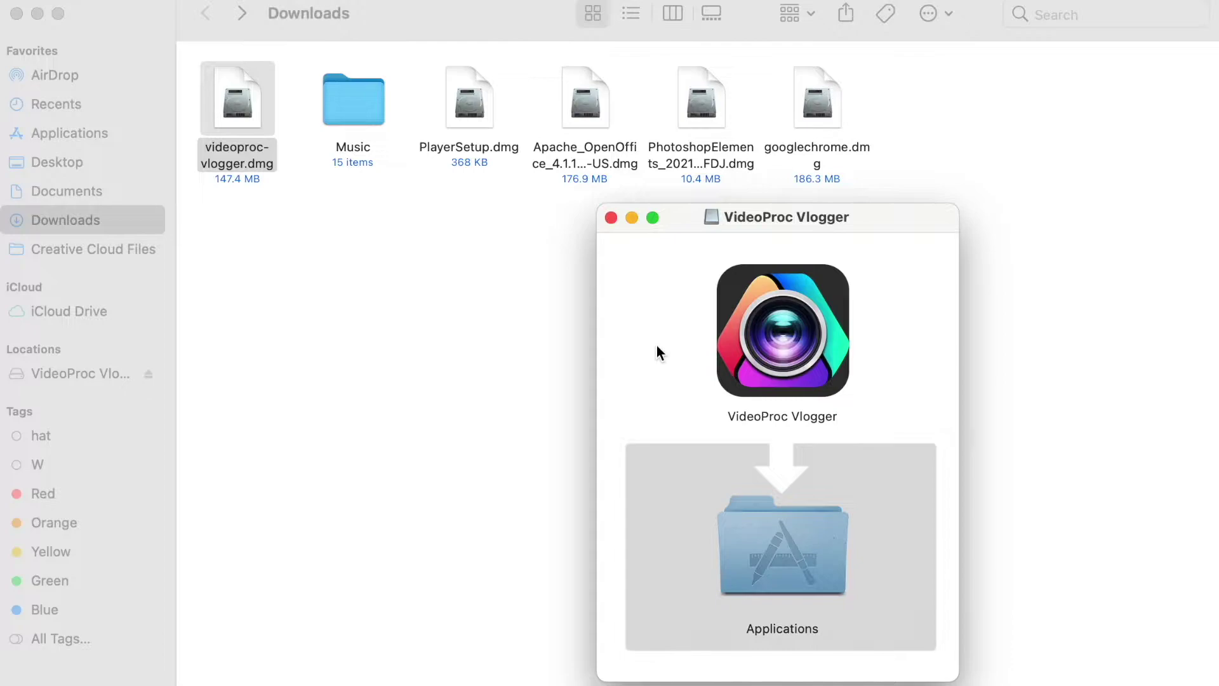
left_click_drag(770, 338, 781, 542)
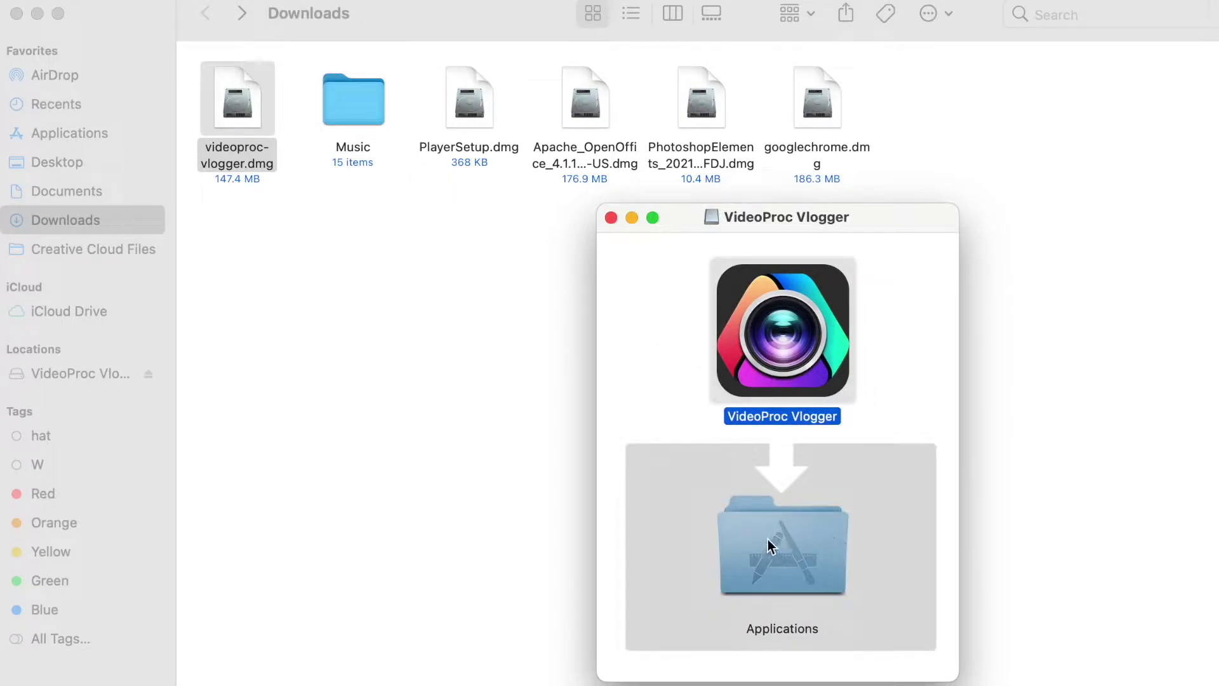
Launch VideoProc Vlogger from the Applications folder.
double_click(755, 505)
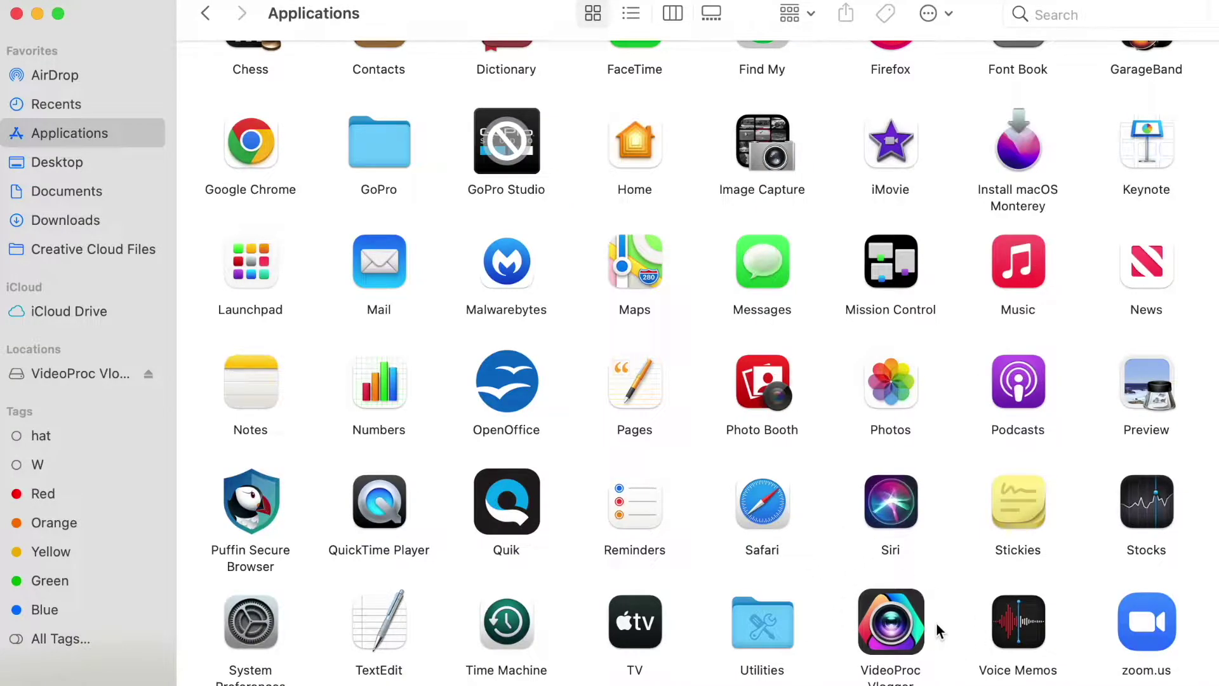
left_click(891, 623)
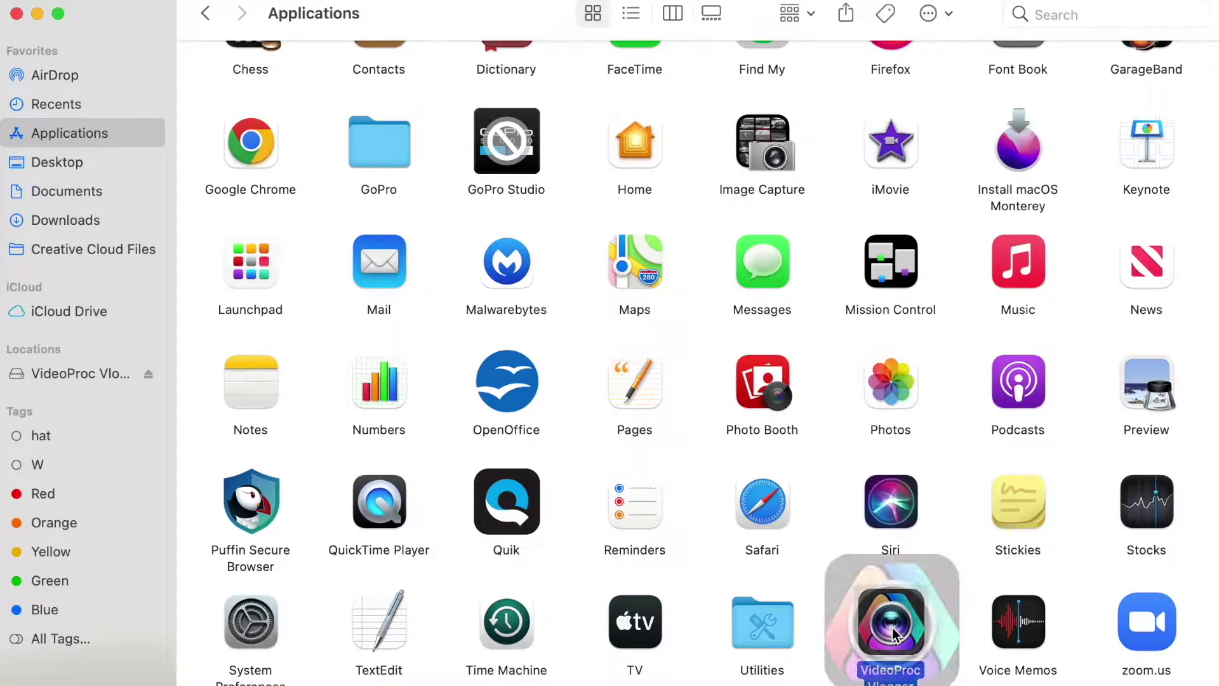
double_click(892, 625)
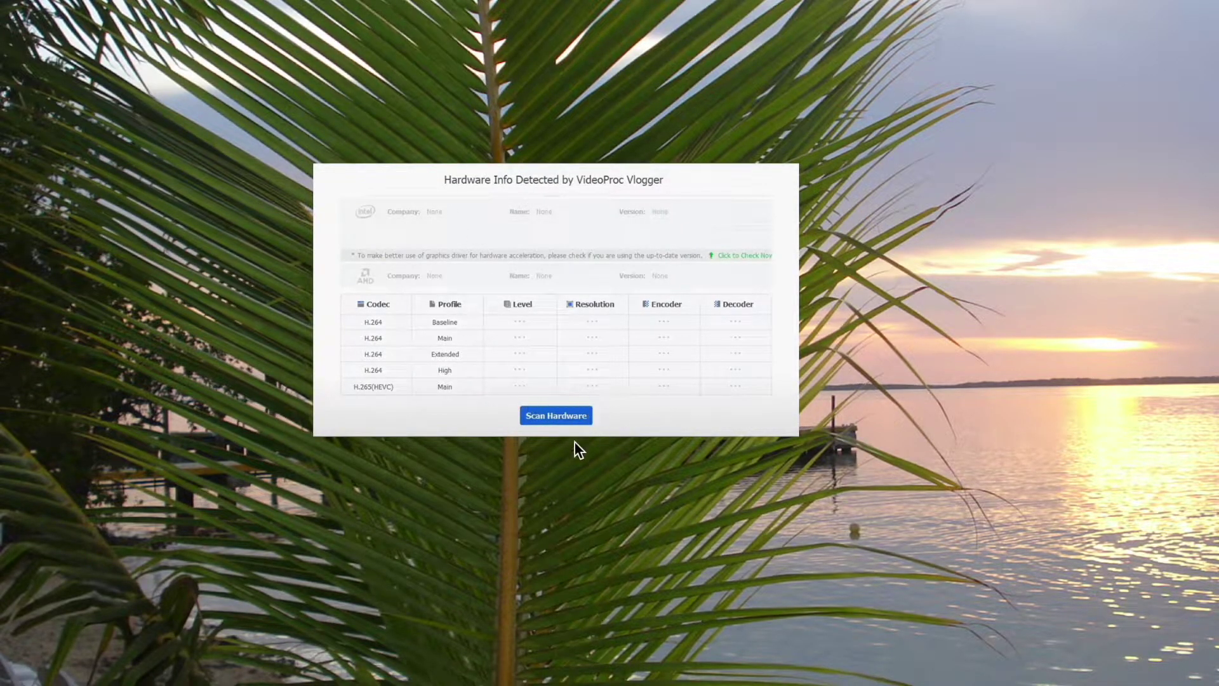
Run Scan Hardware in the Hardware Info window to reach the project screen.
left_click(540, 415)
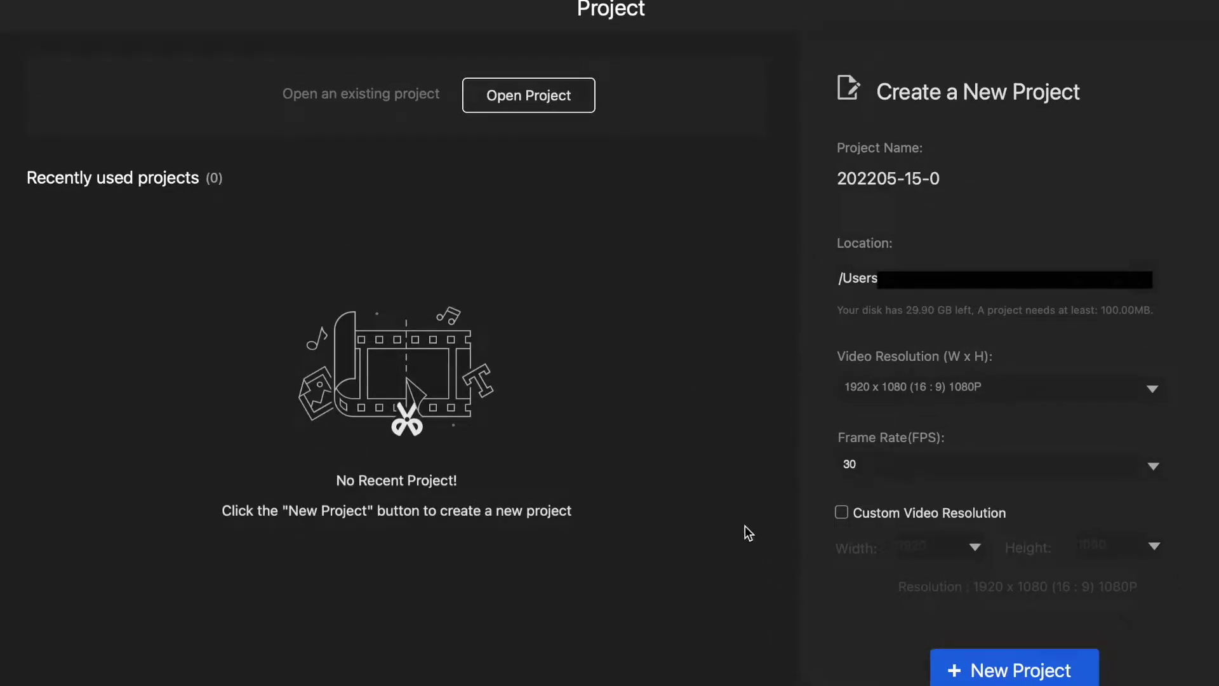
Create a project named GOPRO at 1920 x 1080 1080P and 30 fps.
triple_click(949, 184)
type("GOPRO")
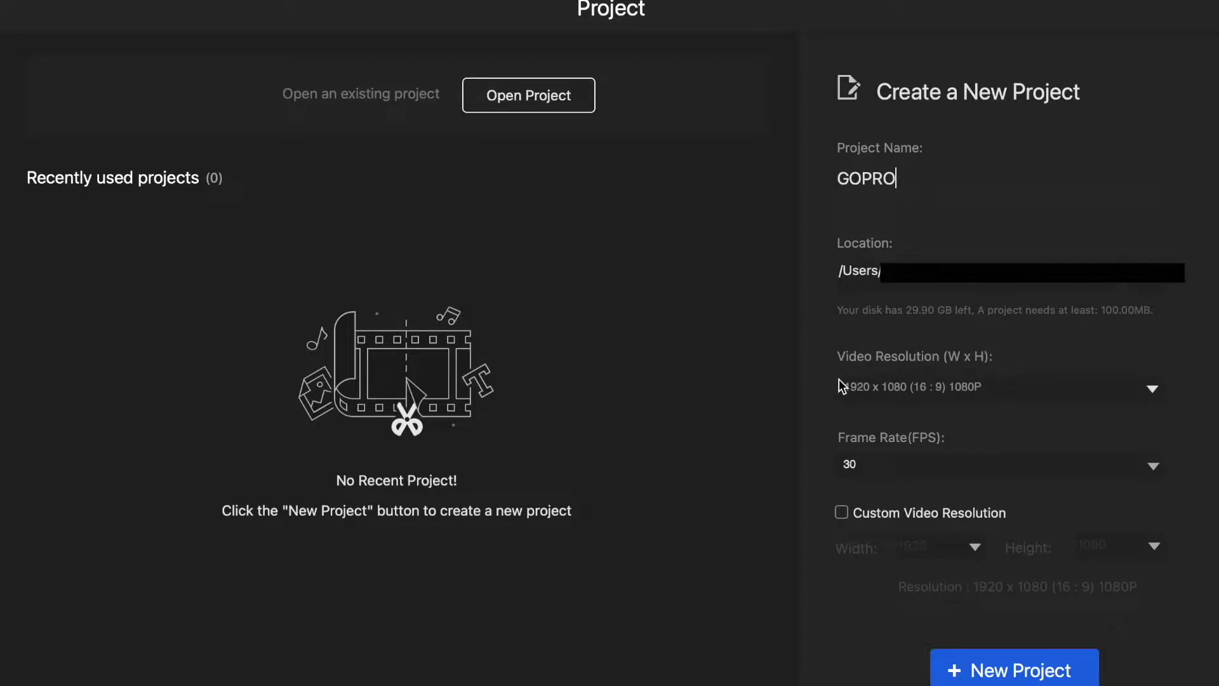
left_click(1150, 391)
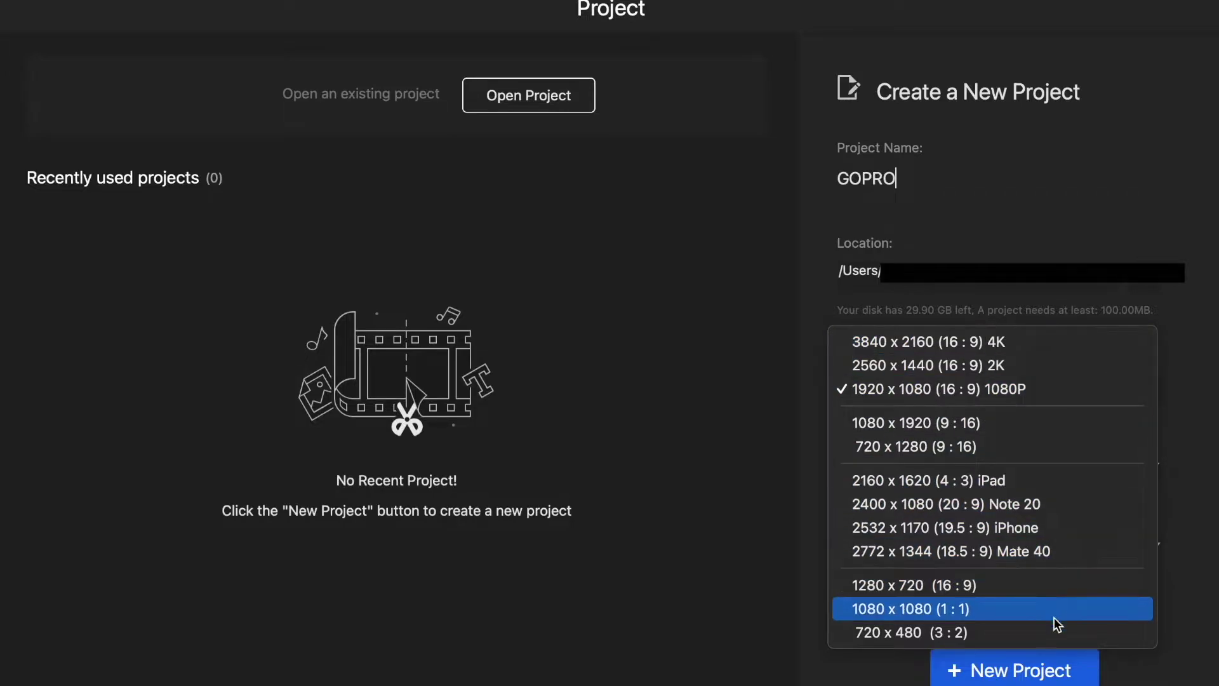
left_click(1200, 348)
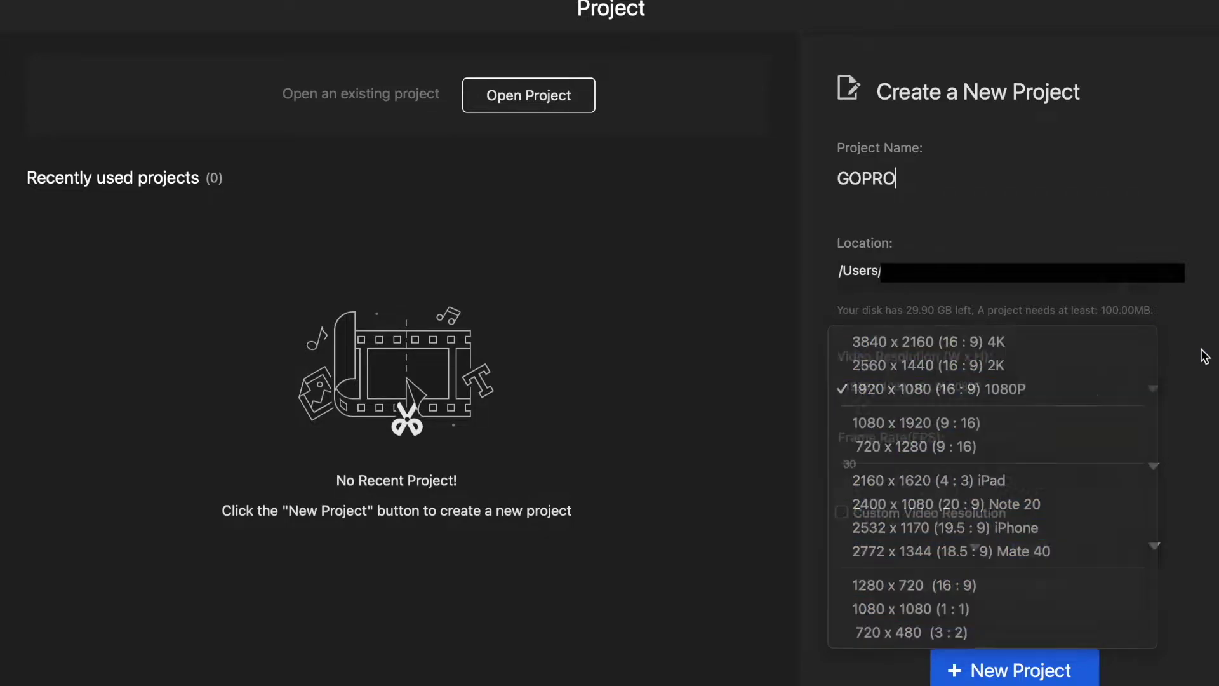
left_click(1079, 70)
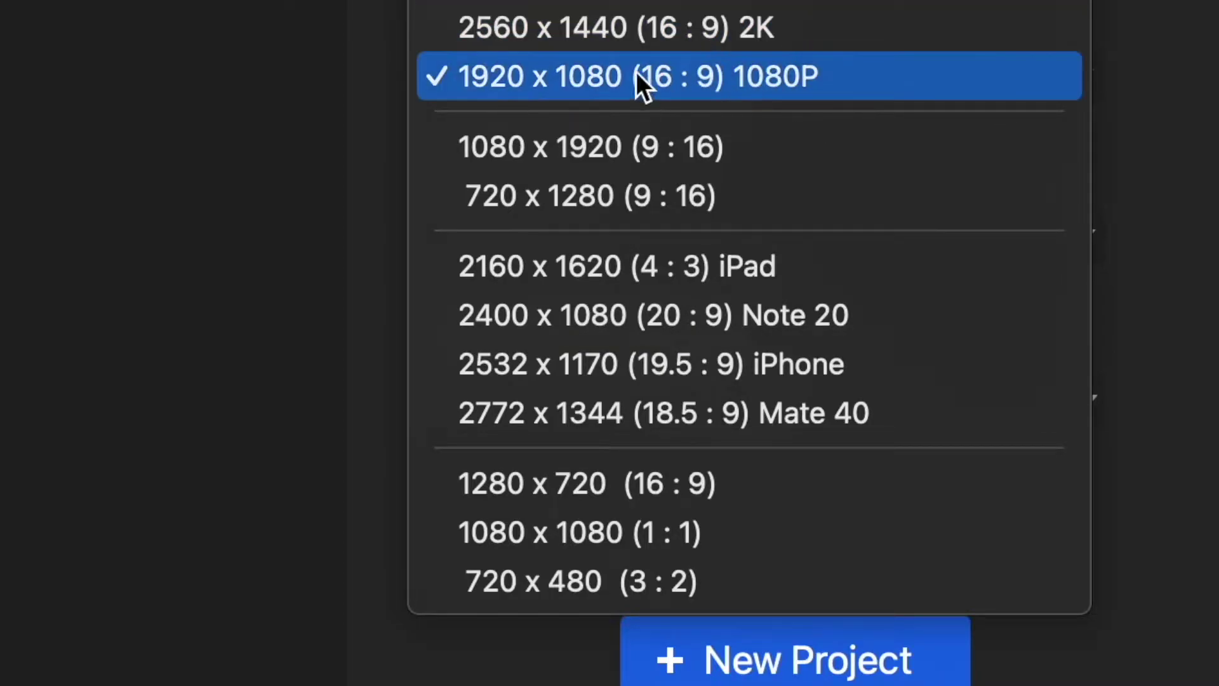
left_click(692, 88)
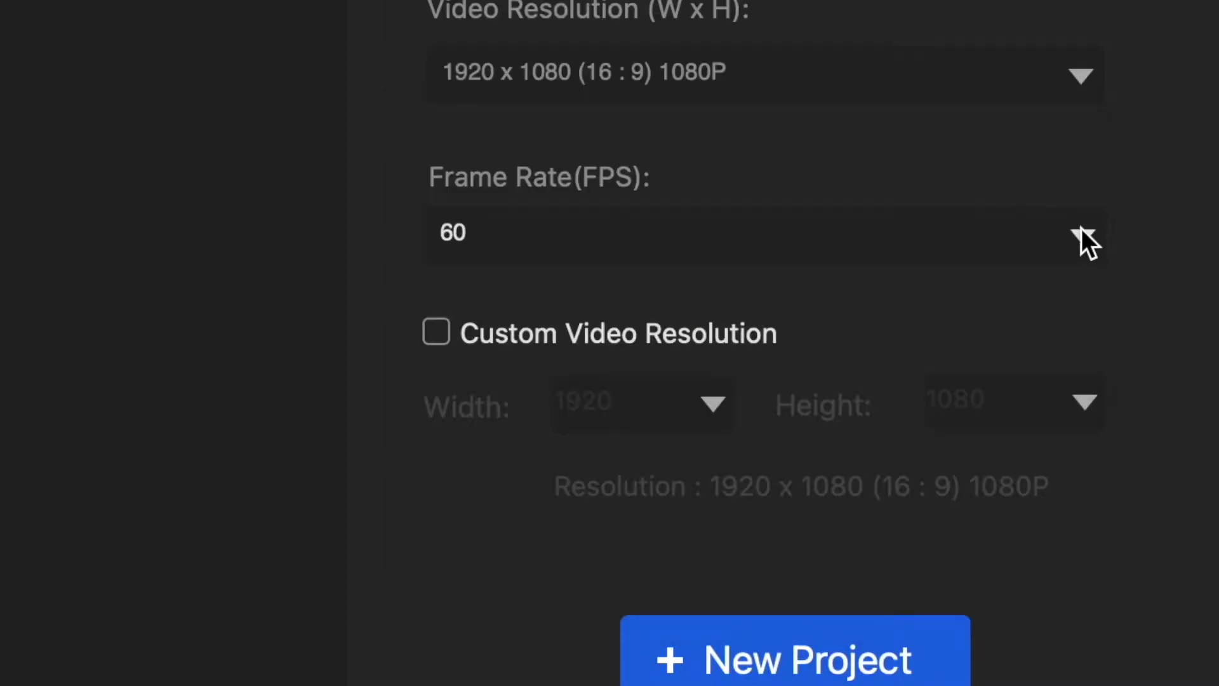
left_click(1083, 239)
left_click(921, 136)
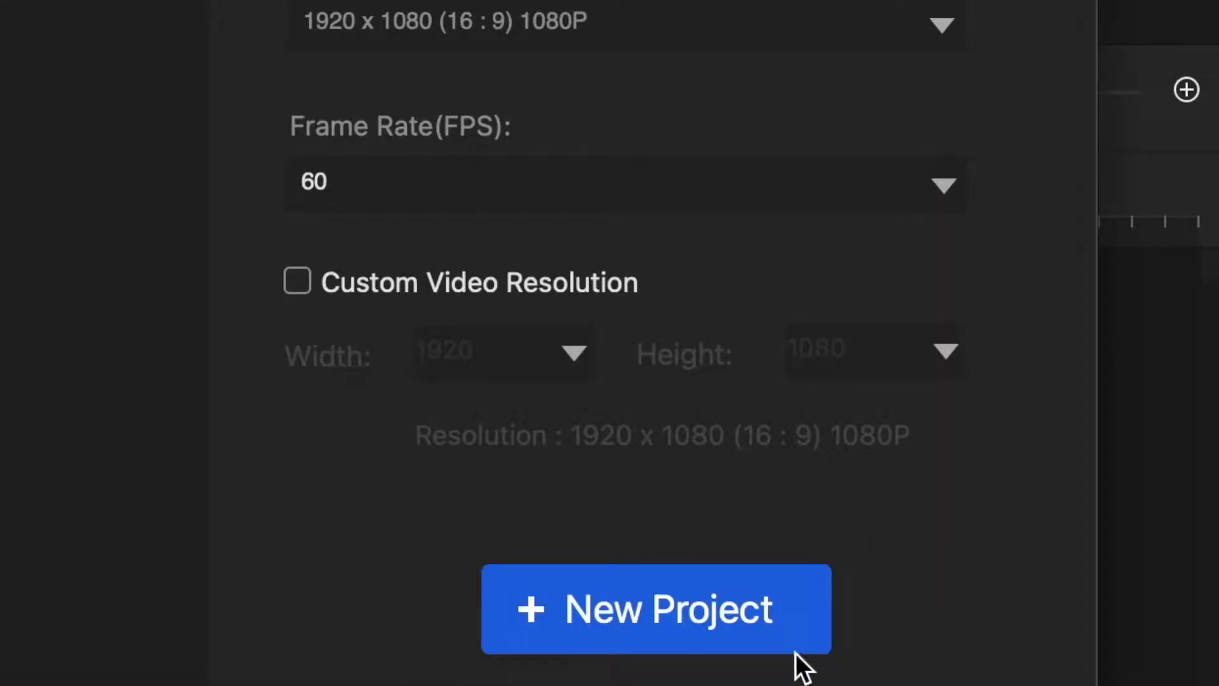
left_click(794, 648)
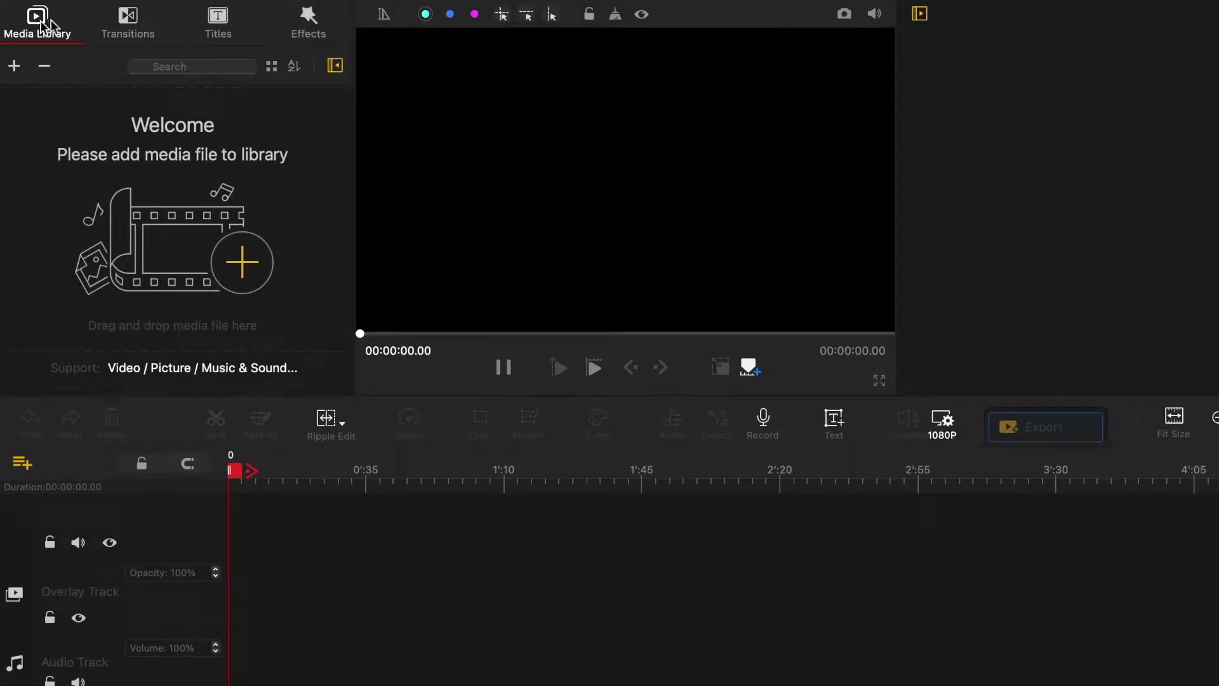
left_click(126, 20)
left_click(218, 19)
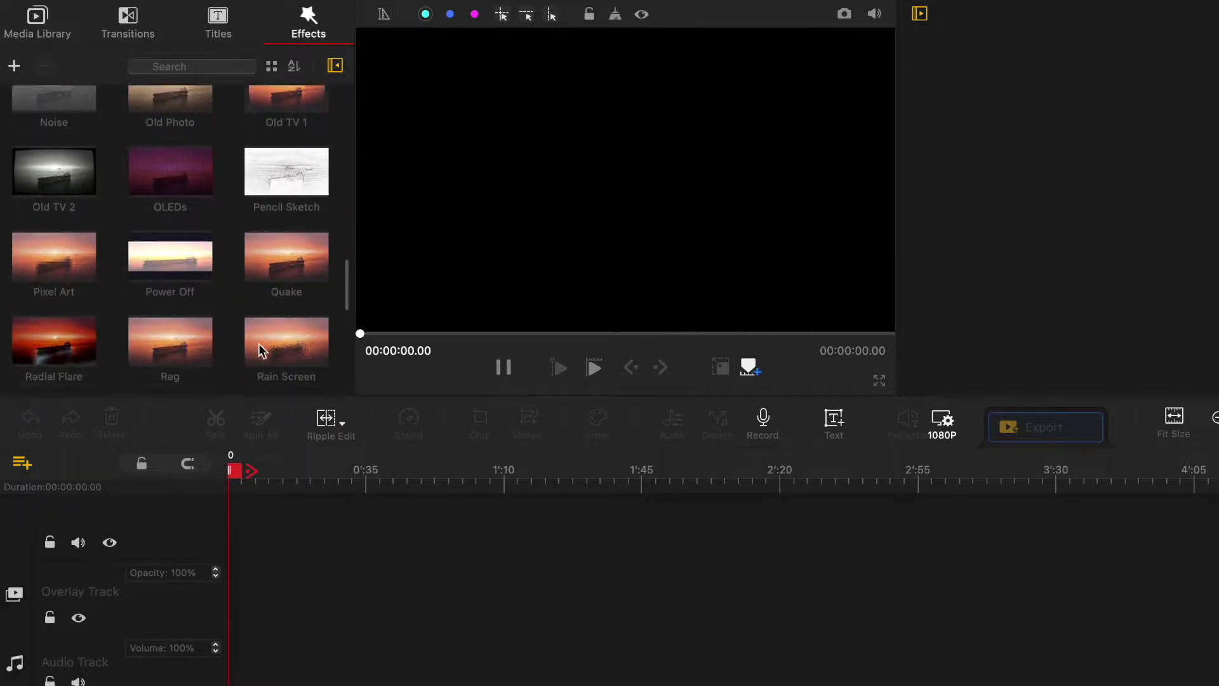
scroll(257, 344, "down", 3)
scroll(73, 561, "up", 3)
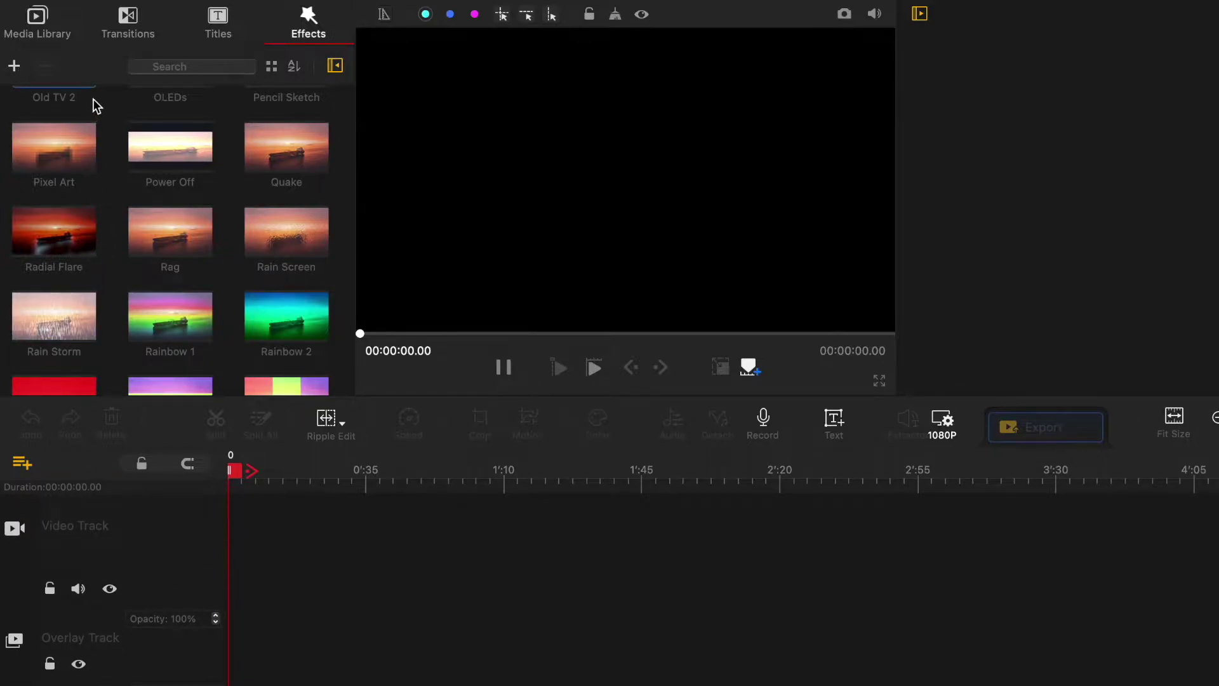
left_click(37, 19)
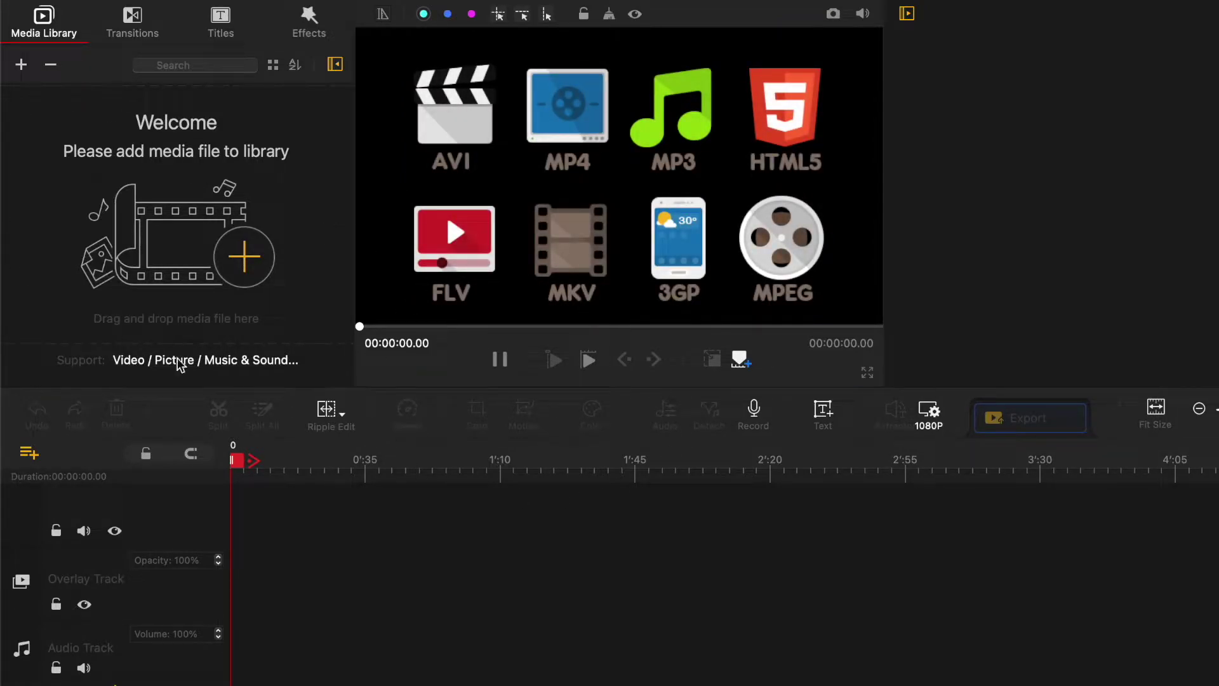
left_click(245, 257)
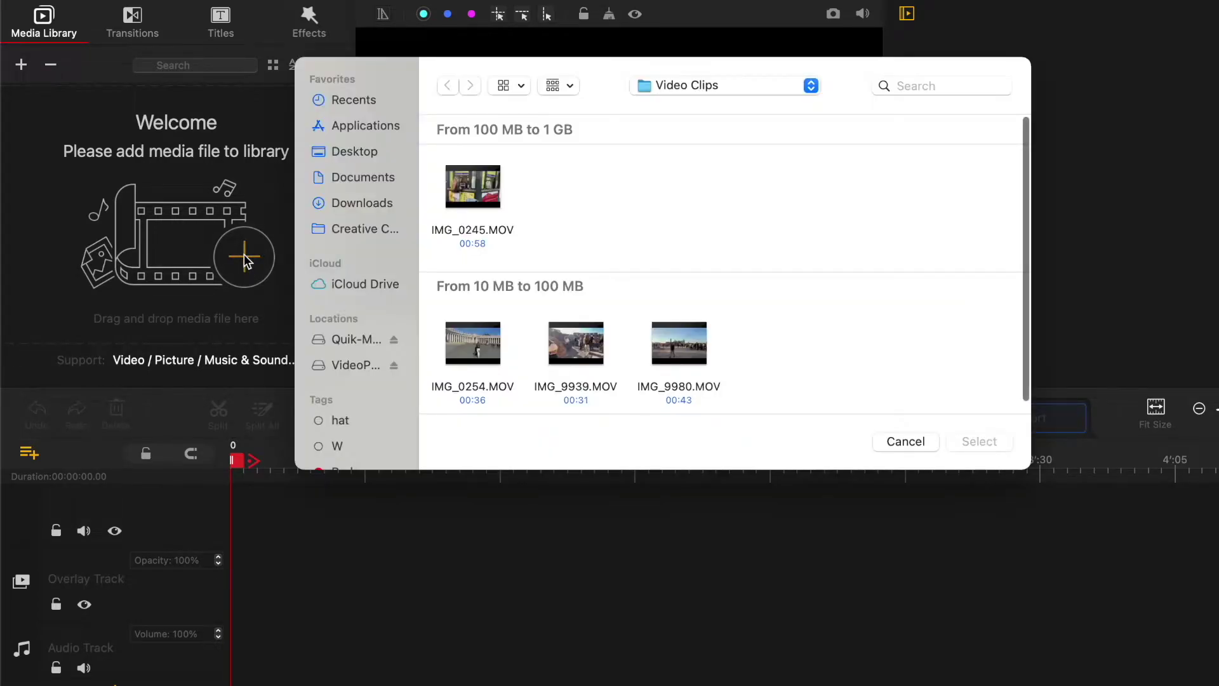
left_click_drag(765, 364, 432, 179)
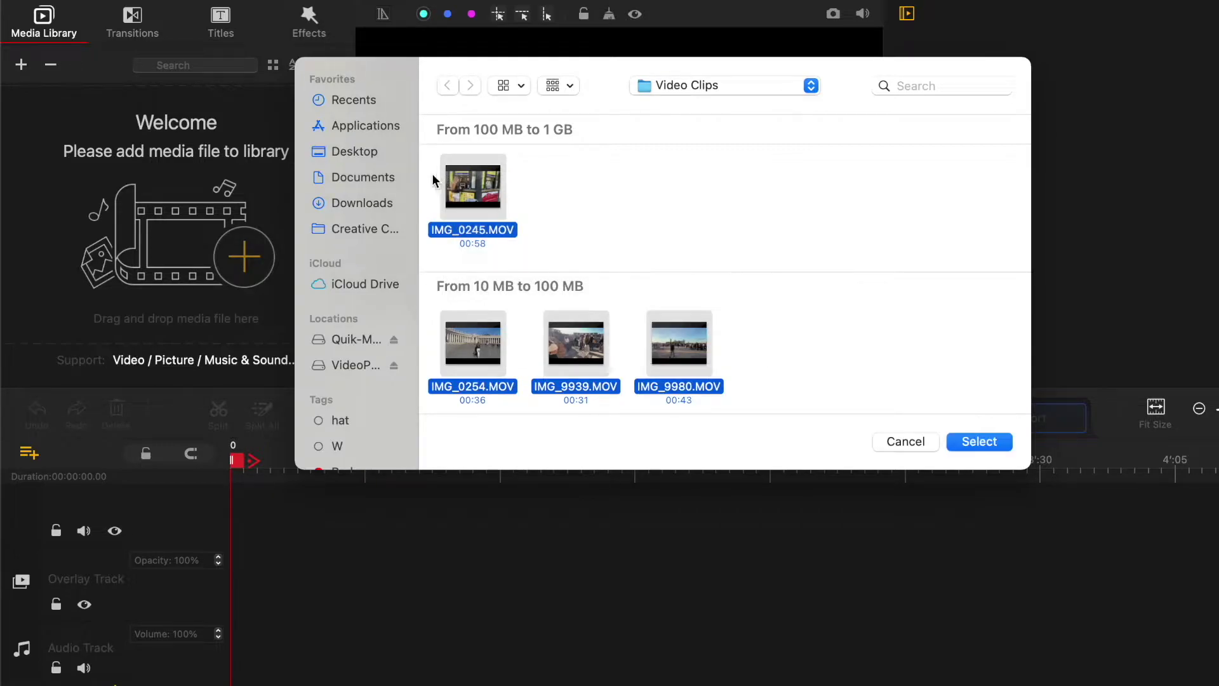
left_click(975, 447)
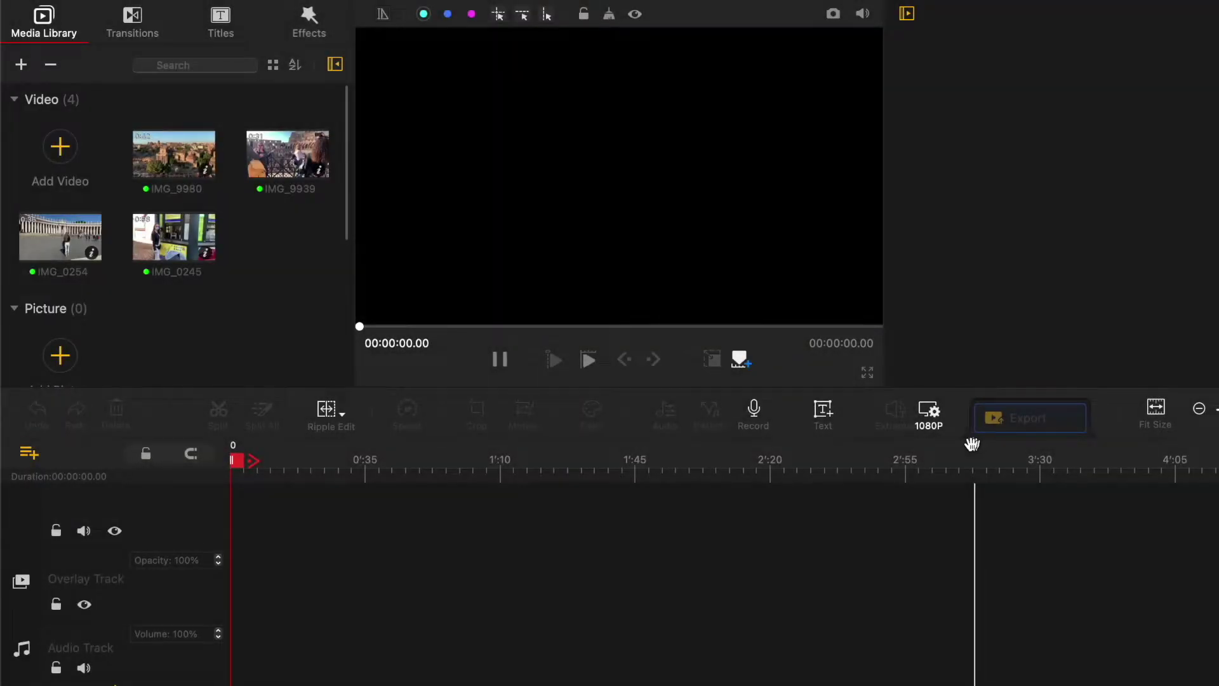
scroll(249, 294, "down", 5)
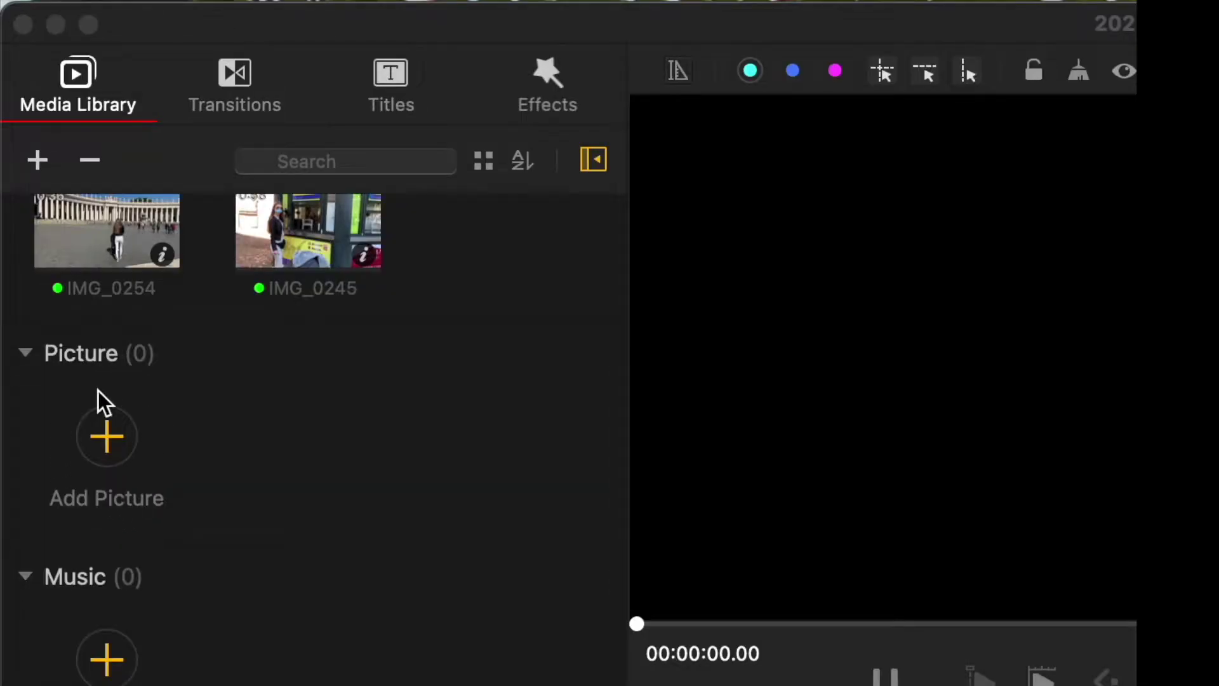
left_click(110, 438)
left_click_drag(599, 558, 74, 197)
key("Return")
scroll(372, 631, "down", 3)
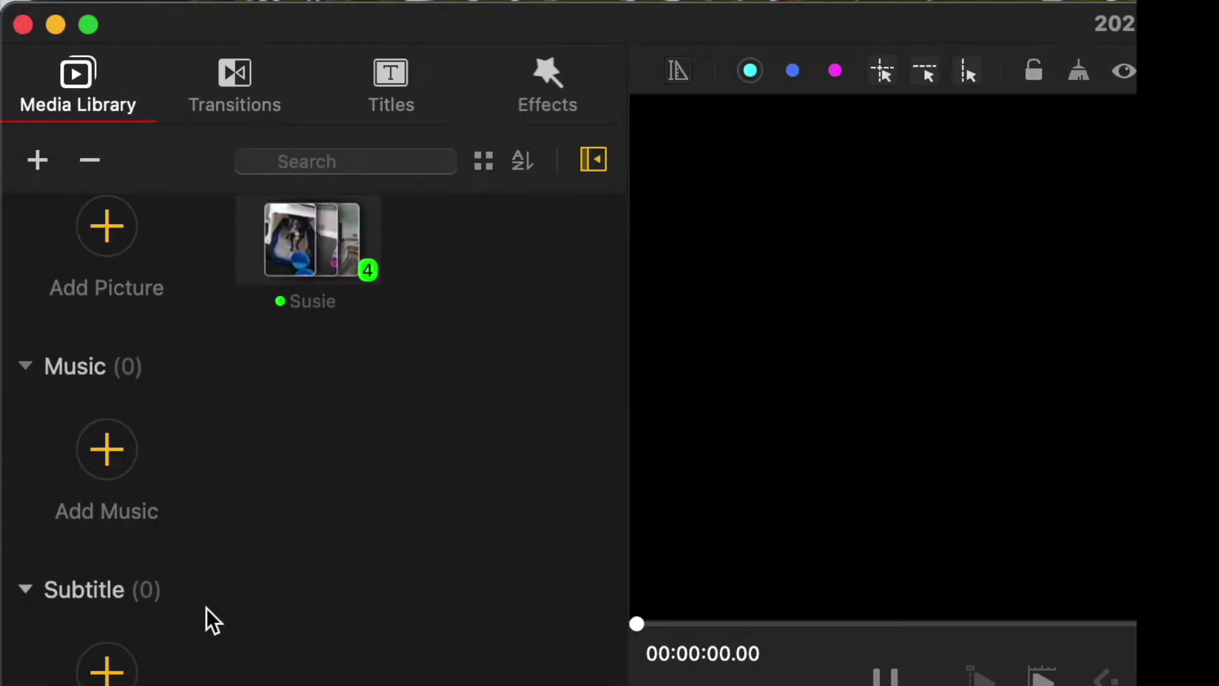
scroll(207, 629, "down", 2)
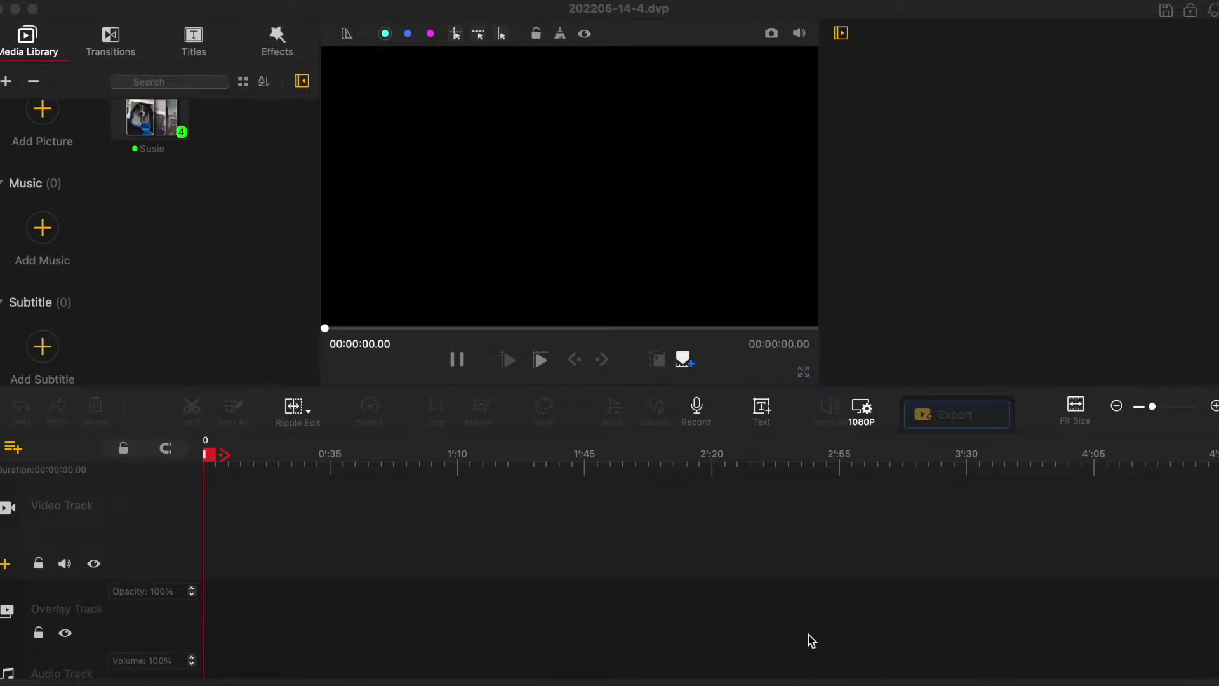
scroll(123, 536, "down", 1)
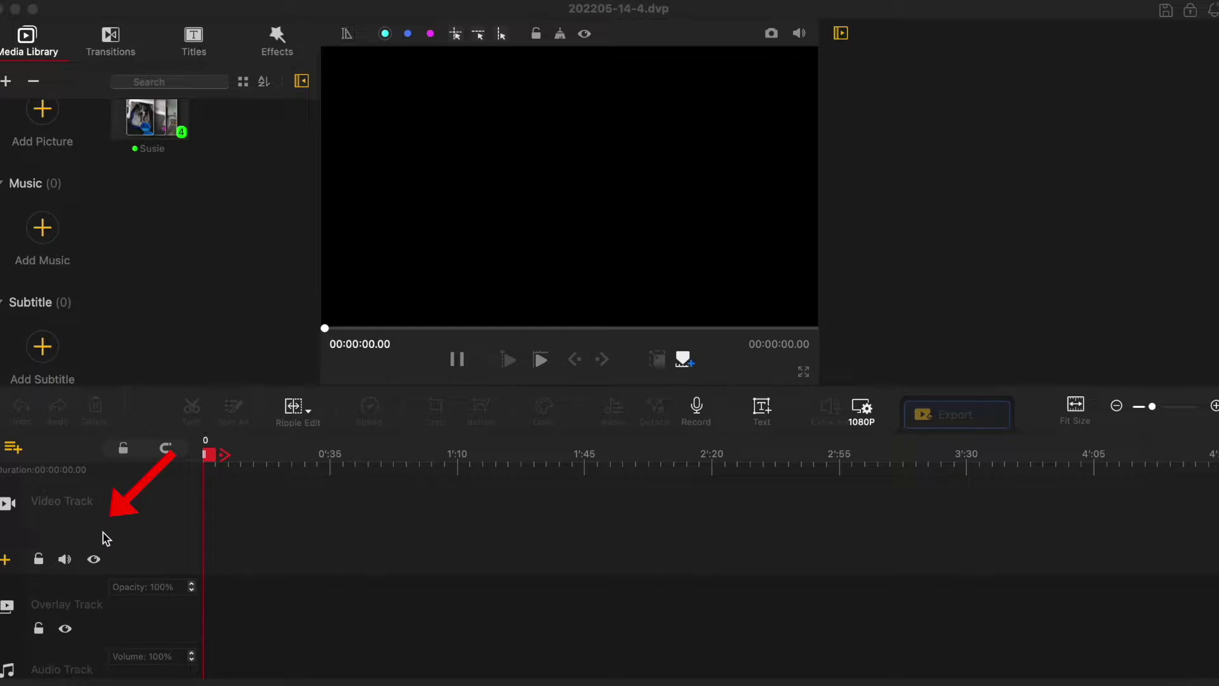
scroll(250, 570, "down", 3)
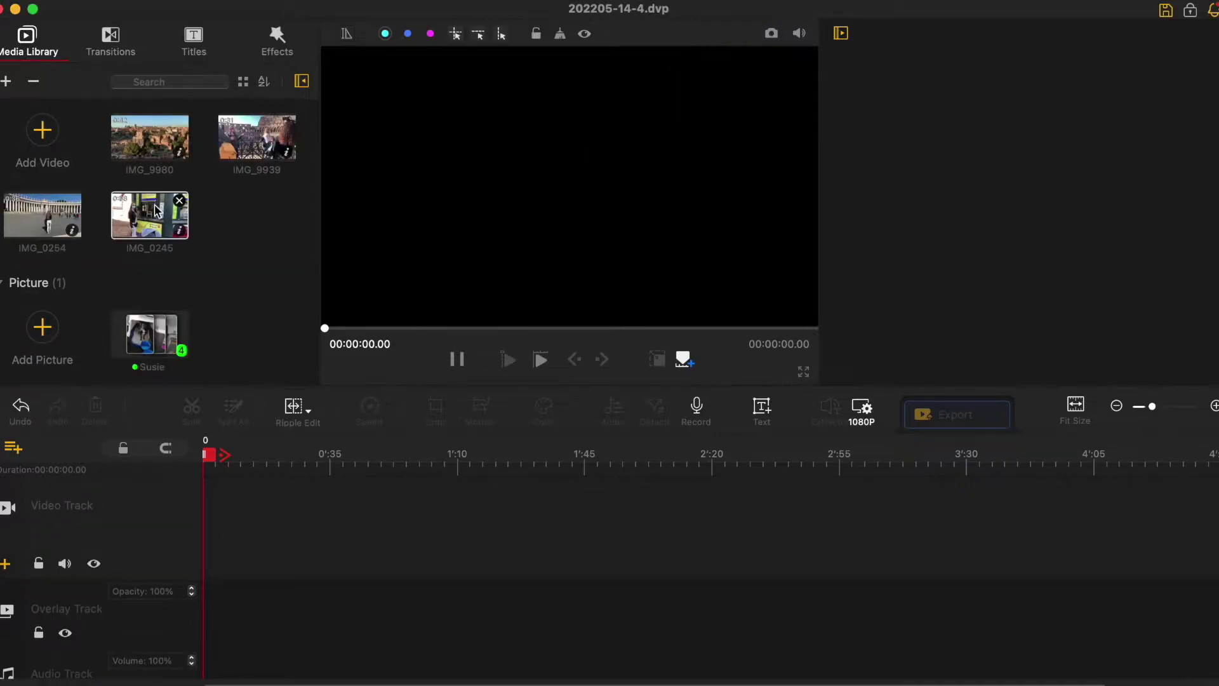
Drag IMG_0245, IMG_9939 and IMG_9980 from the Media Library onto the video track.
left_click_drag(157, 212, 228, 523)
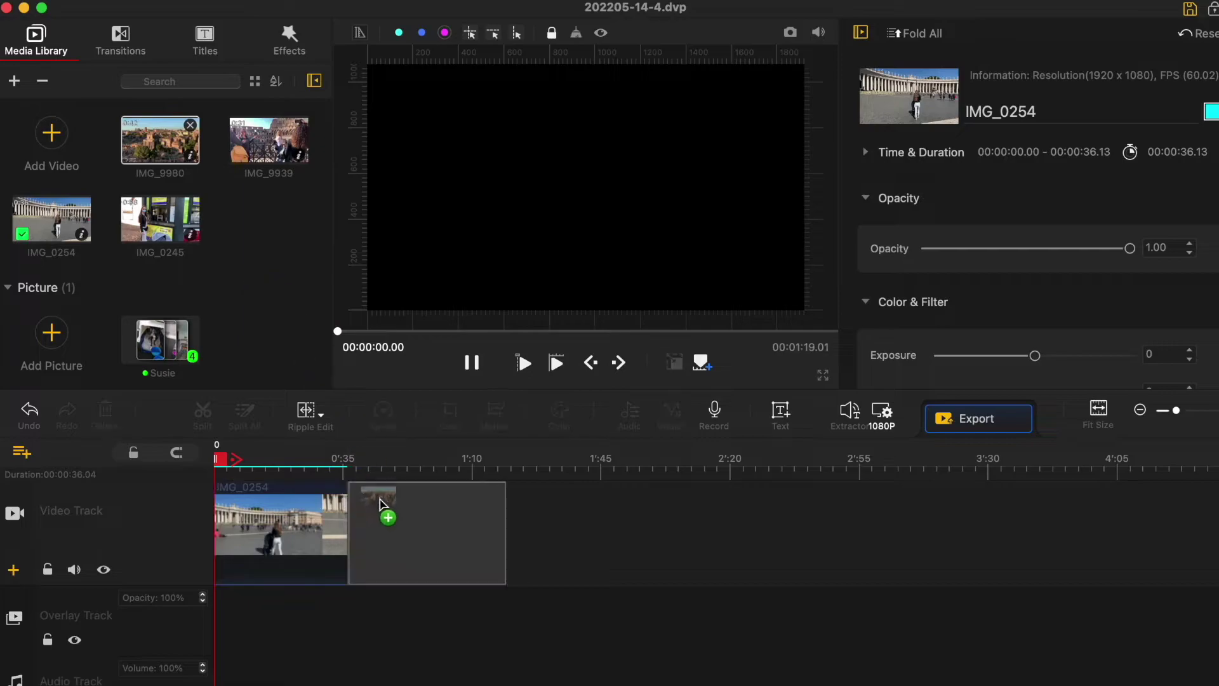
left_click_drag(374, 508, 375, 515)
left_click_drag(268, 152, 537, 521)
left_click_drag(197, 250, 635, 530)
left_click(282, 146)
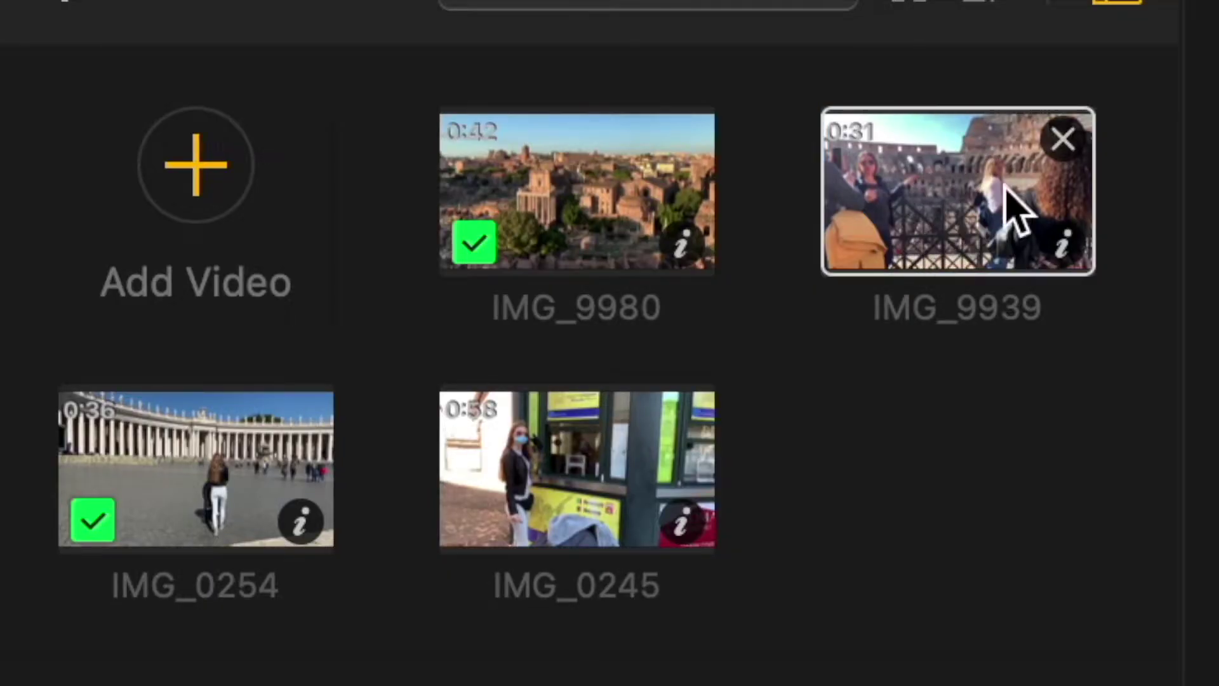
left_click_drag(264, 136, 342, 212)
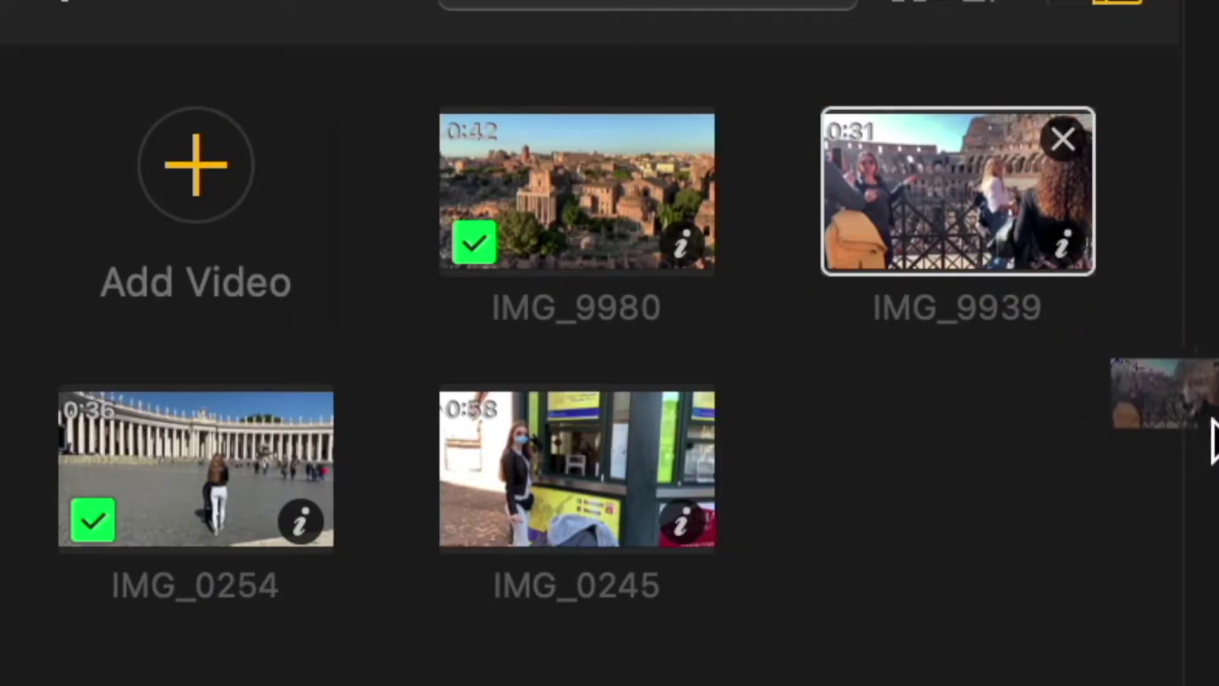
left_click_drag(1213, 439, 888, 336)
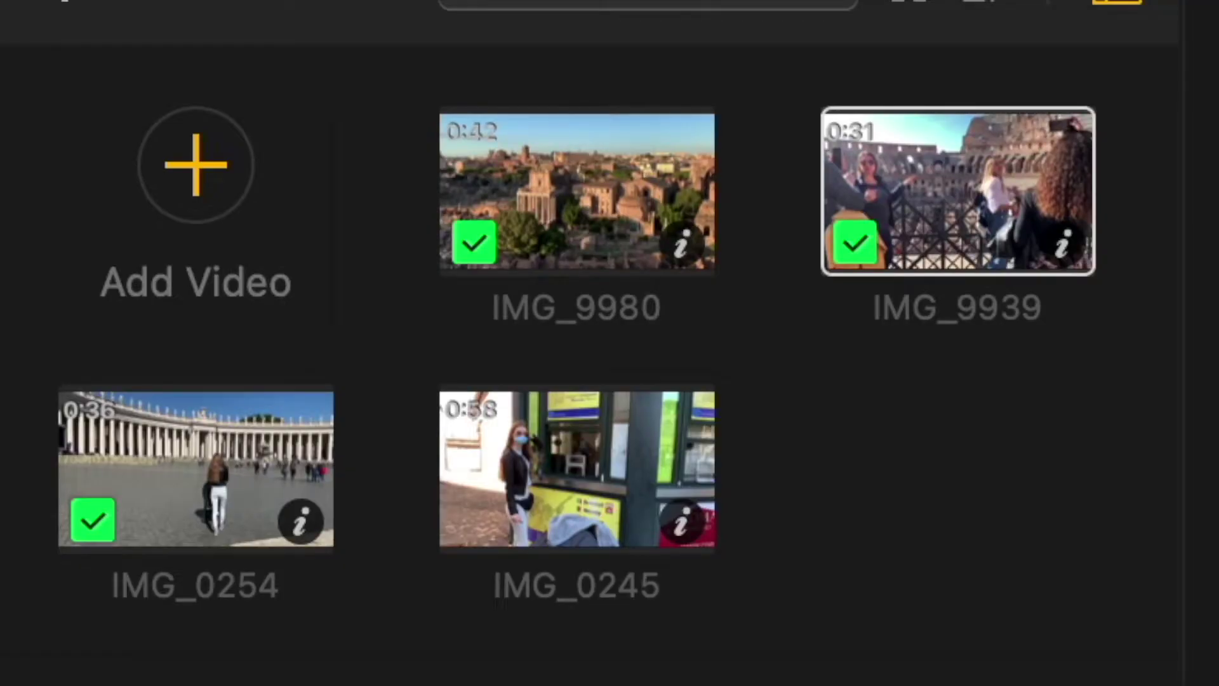
left_click_drag(685, 273, 468, 318)
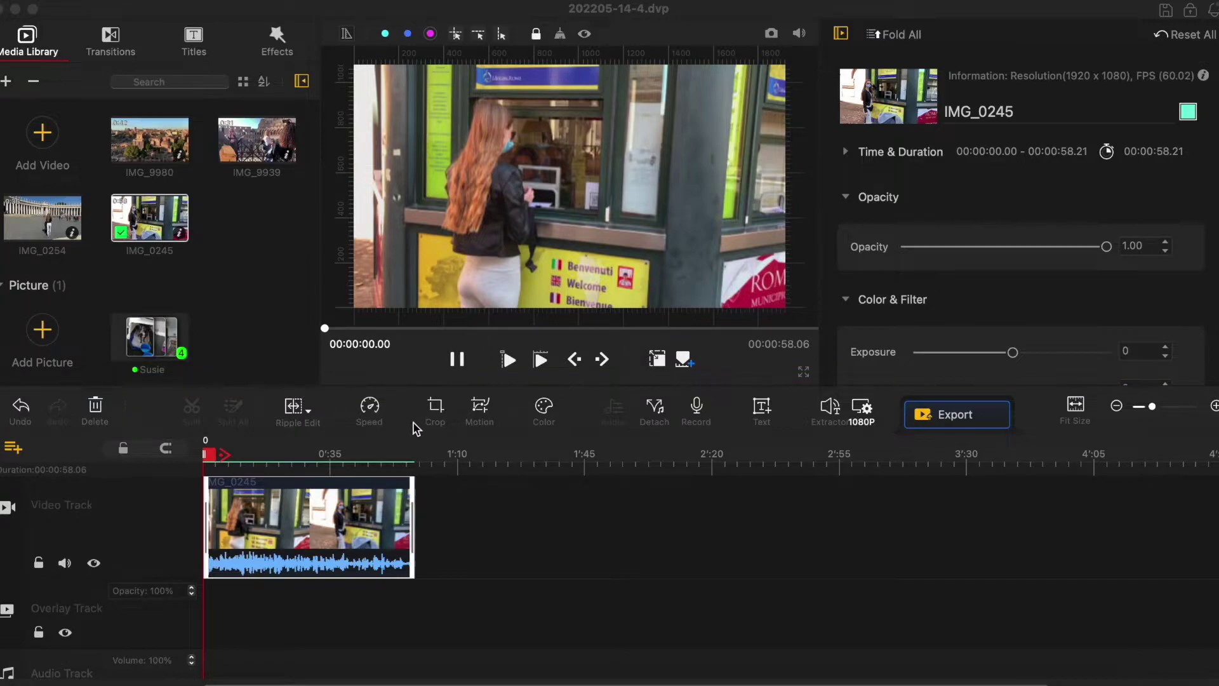
Preview IMG_0245 alone and move IMG_0254 earlier in the clip sequence.
right_click(304, 527)
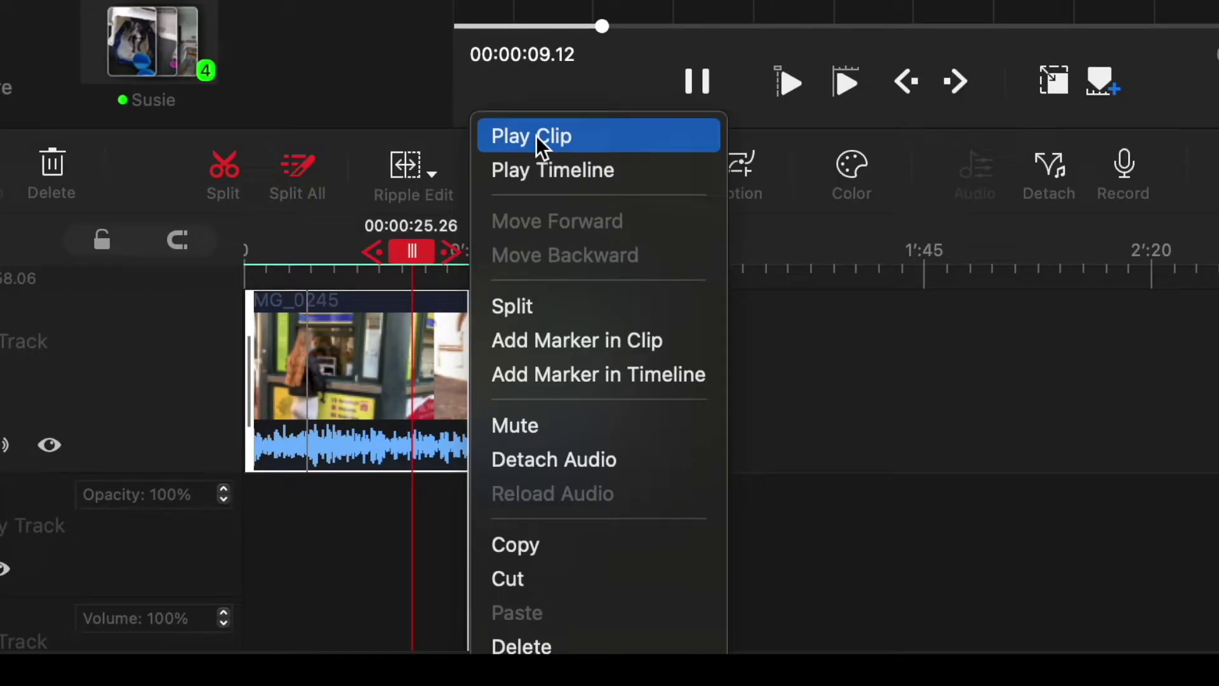
left_click(536, 136)
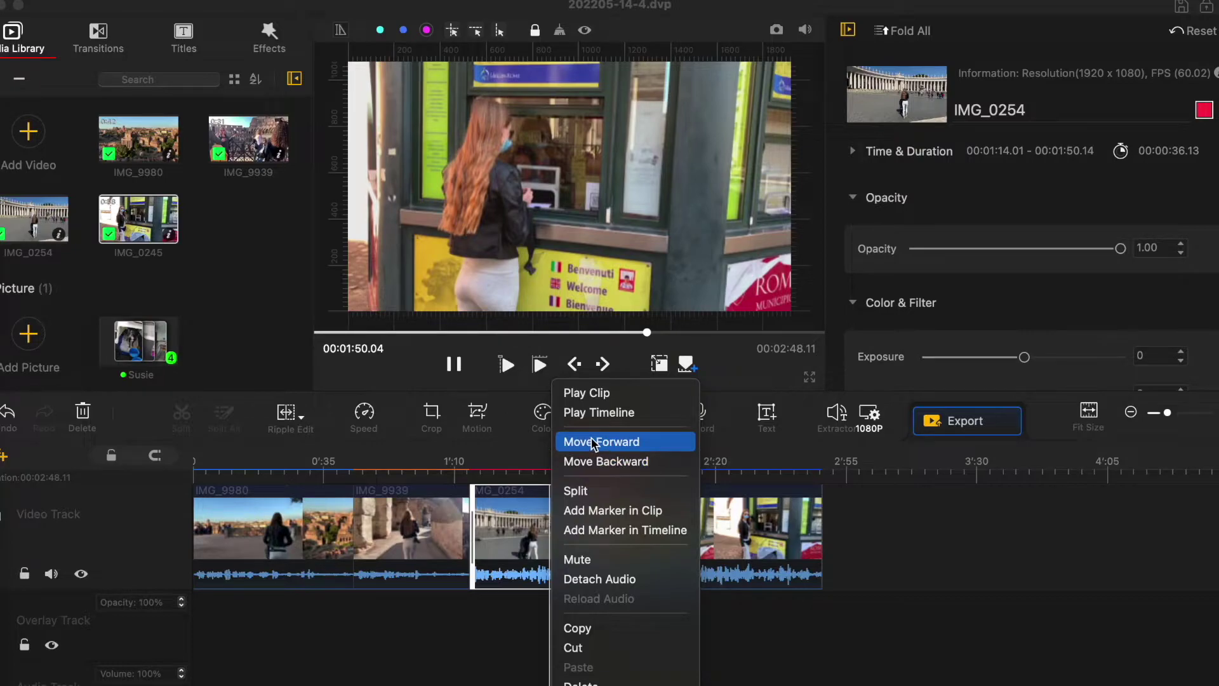
left_click(594, 442)
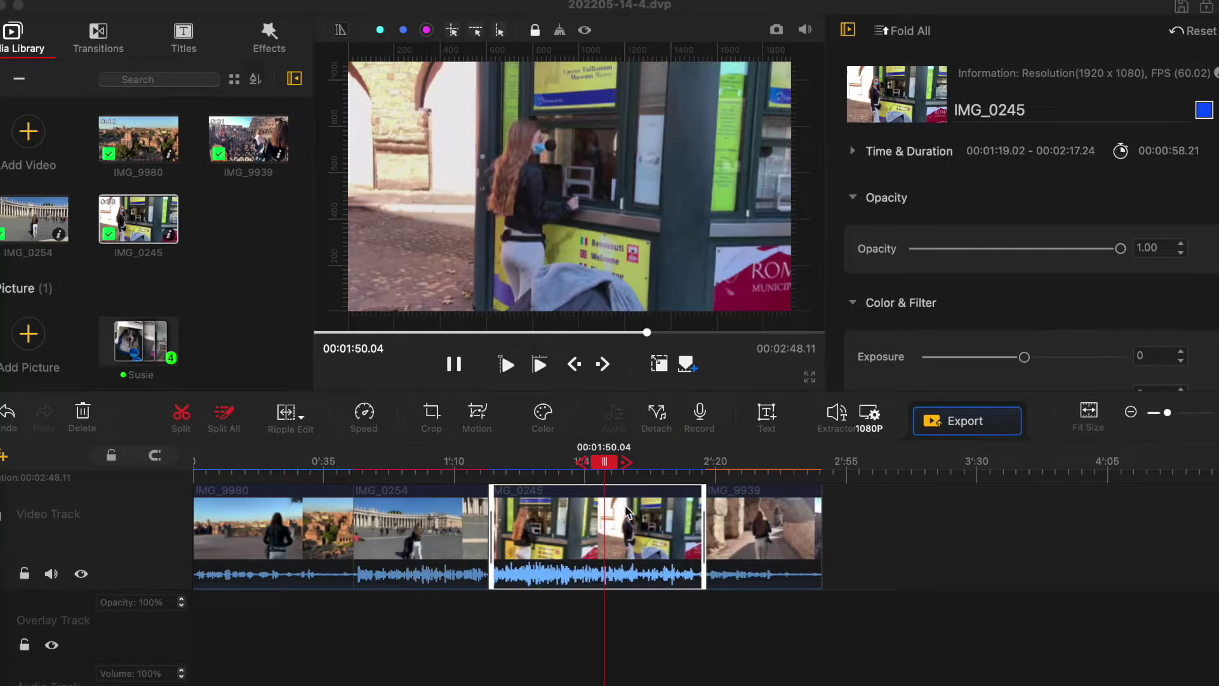
key("ctrl+z")
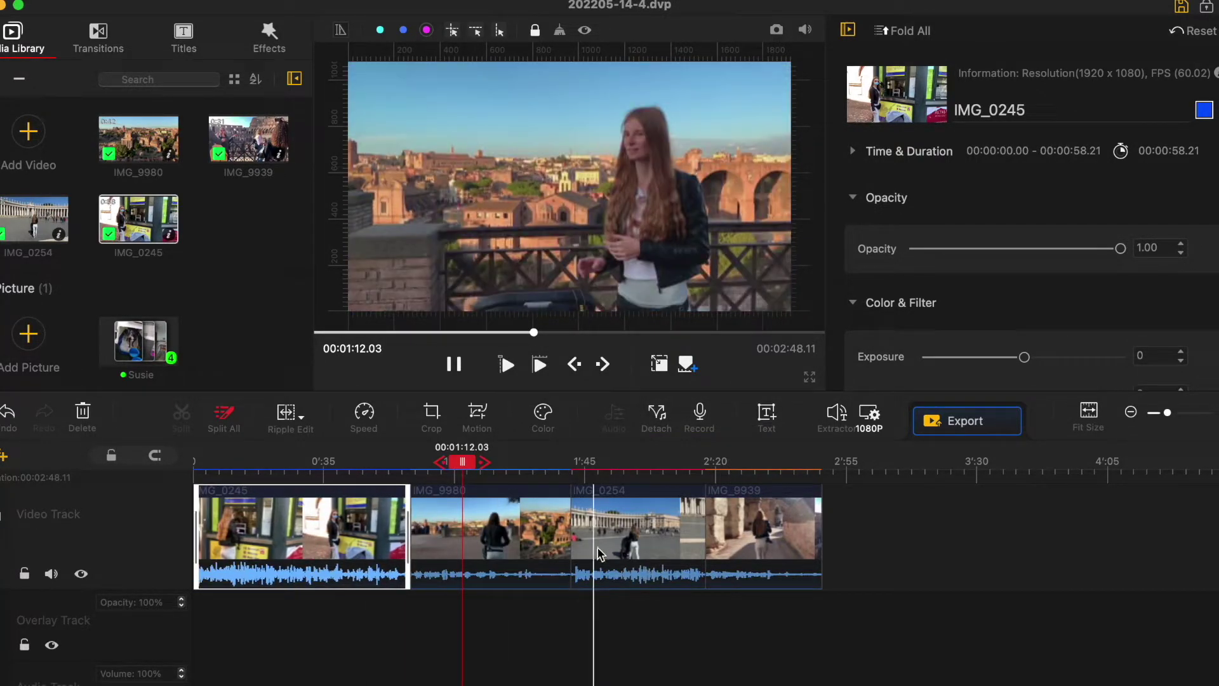
left_click(602, 551)
left_click_drag(627, 545, 469, 545)
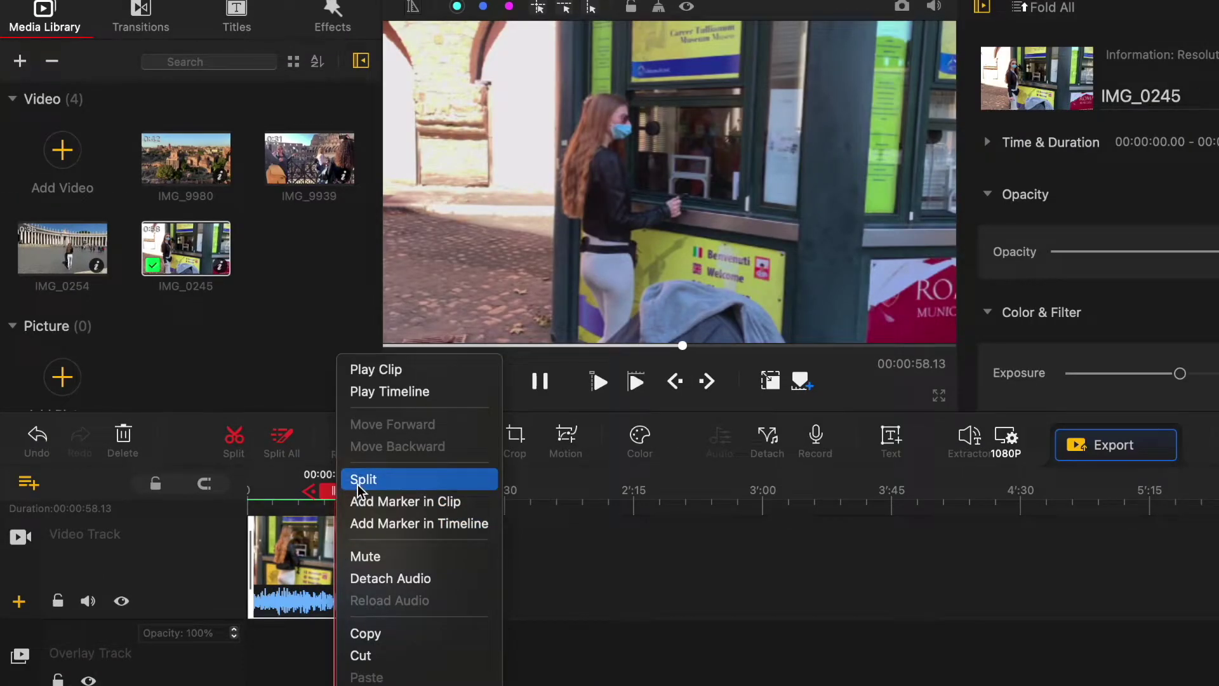
Split IMG_0245 at the playhead and reposition the second piece around 00:00:38.05.
left_click(360, 480)
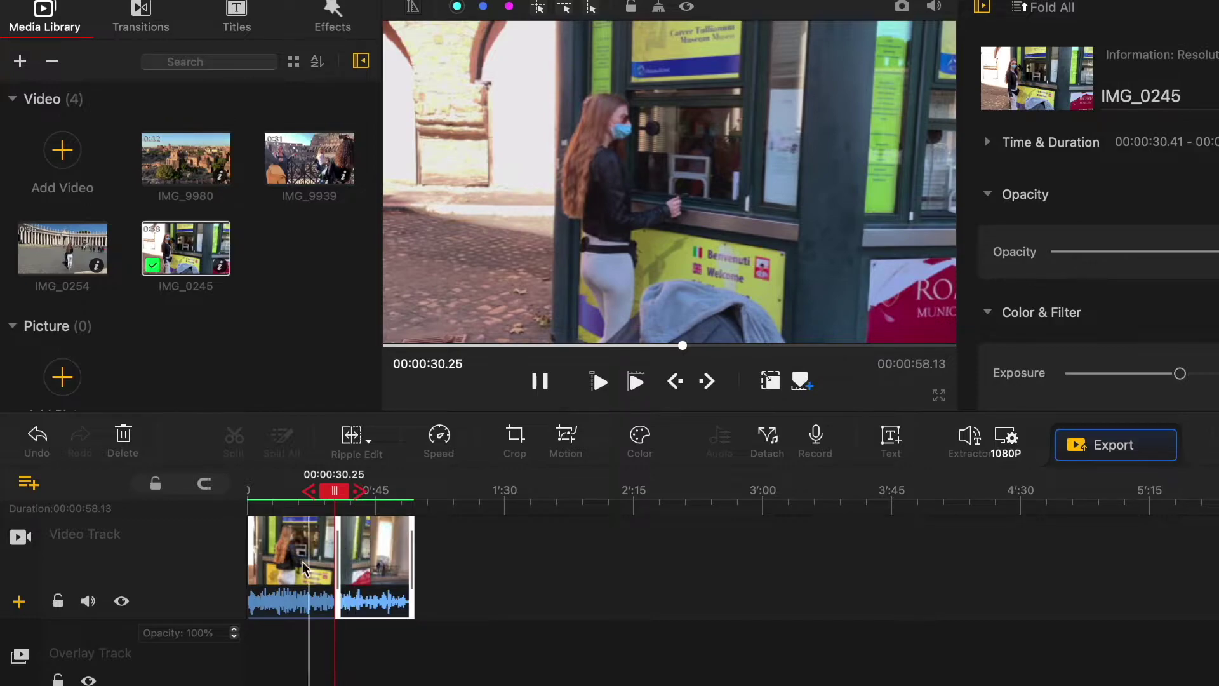
left_click(365, 571)
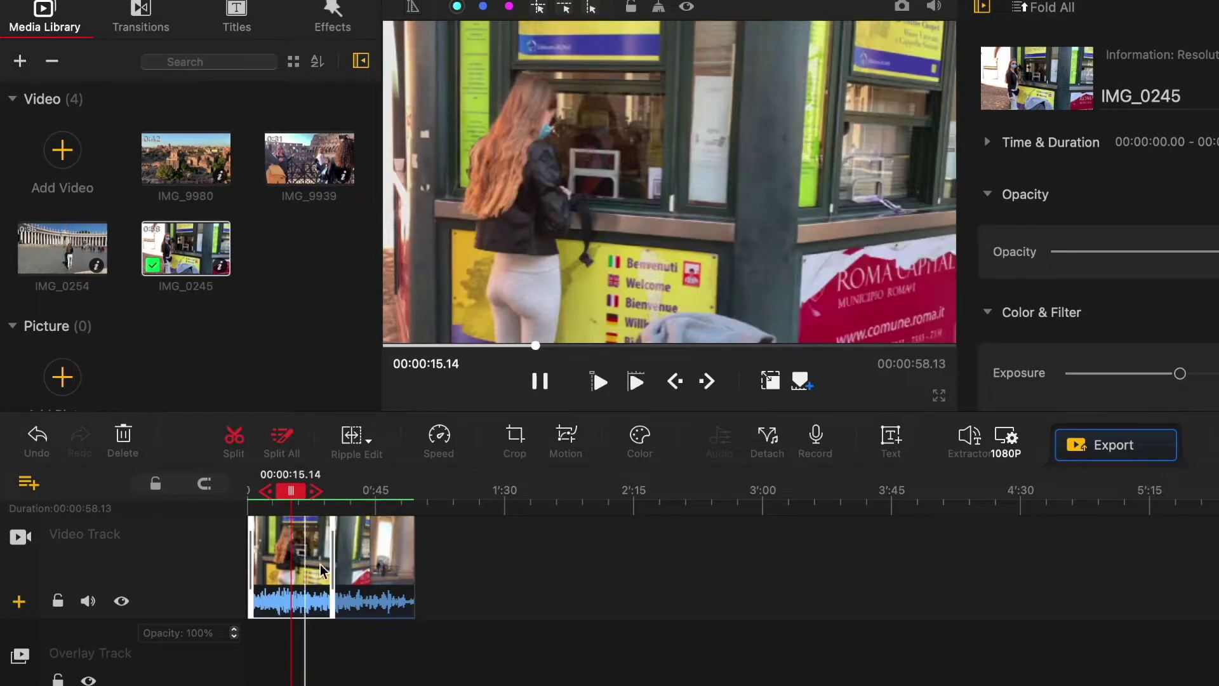
left_click(356, 572)
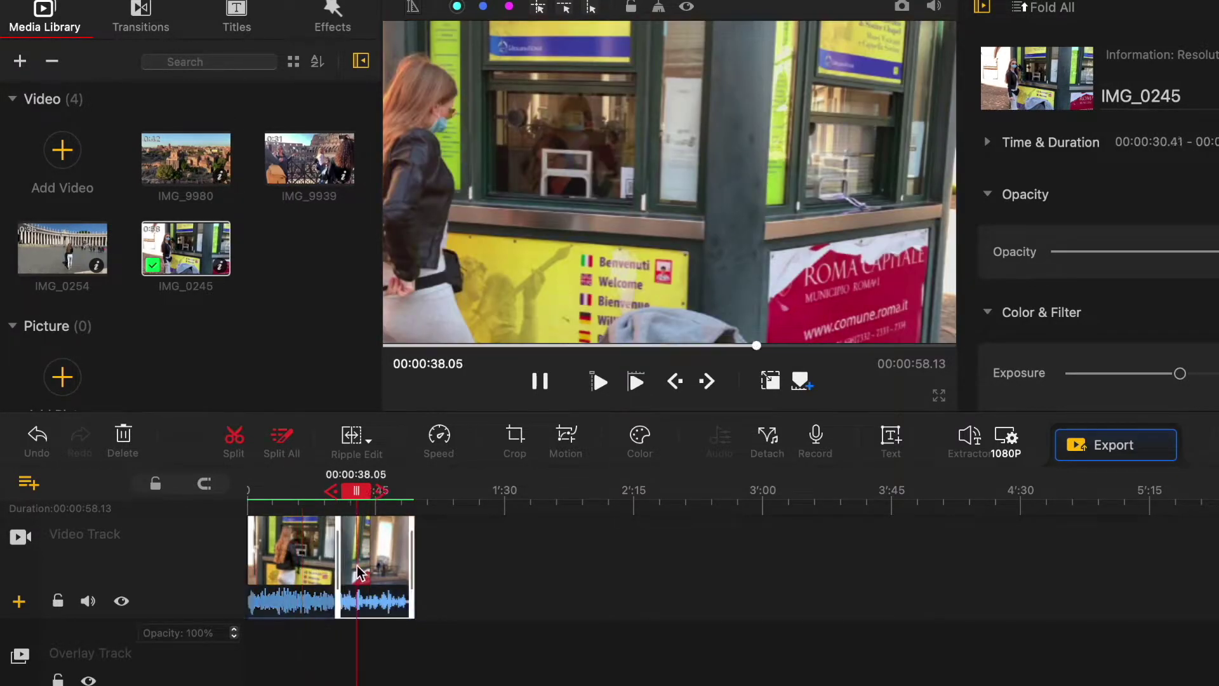
left_click_drag(338, 566, 294, 562)
left_click(294, 562)
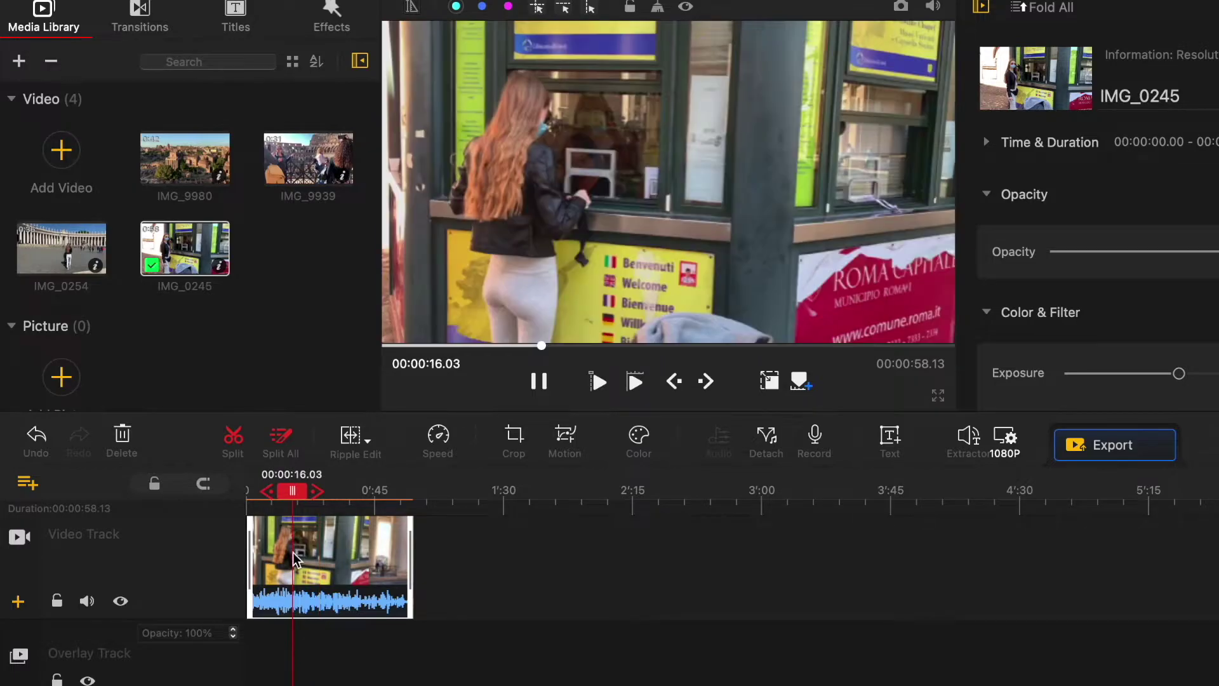
Split the clip twice at the playhead and add a marker inside IMG_0254.
right_click(294, 559)
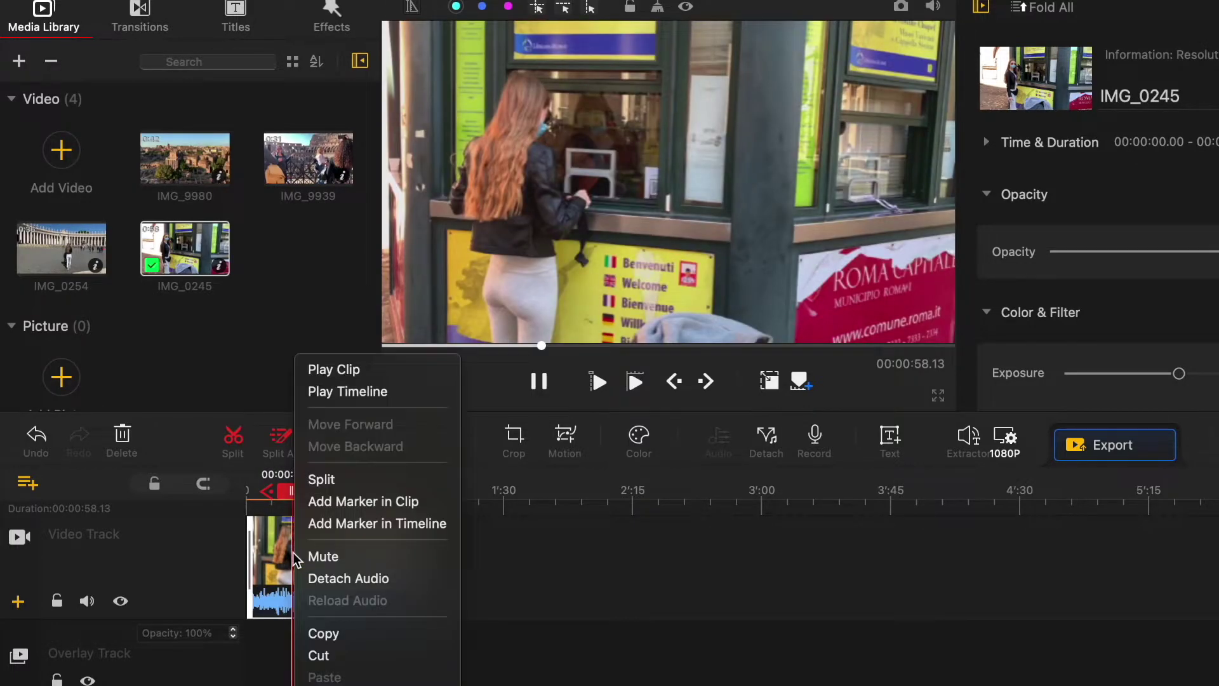
left_click(321, 479)
right_click(358, 556)
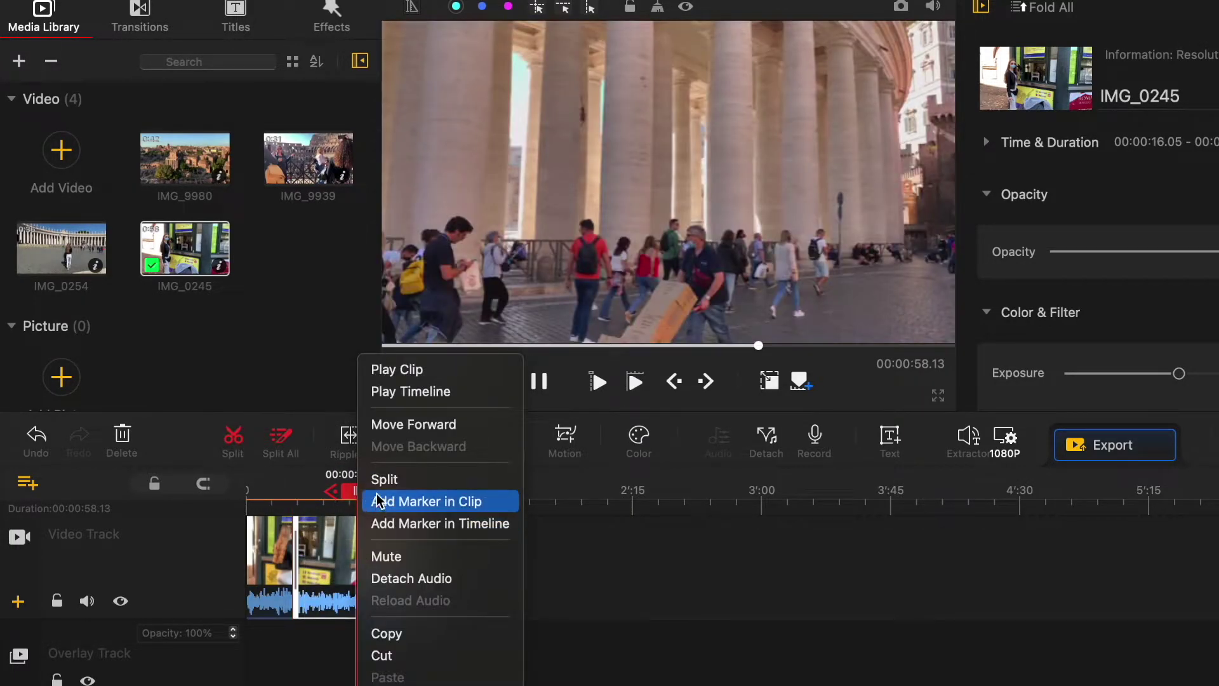
left_click(384, 480)
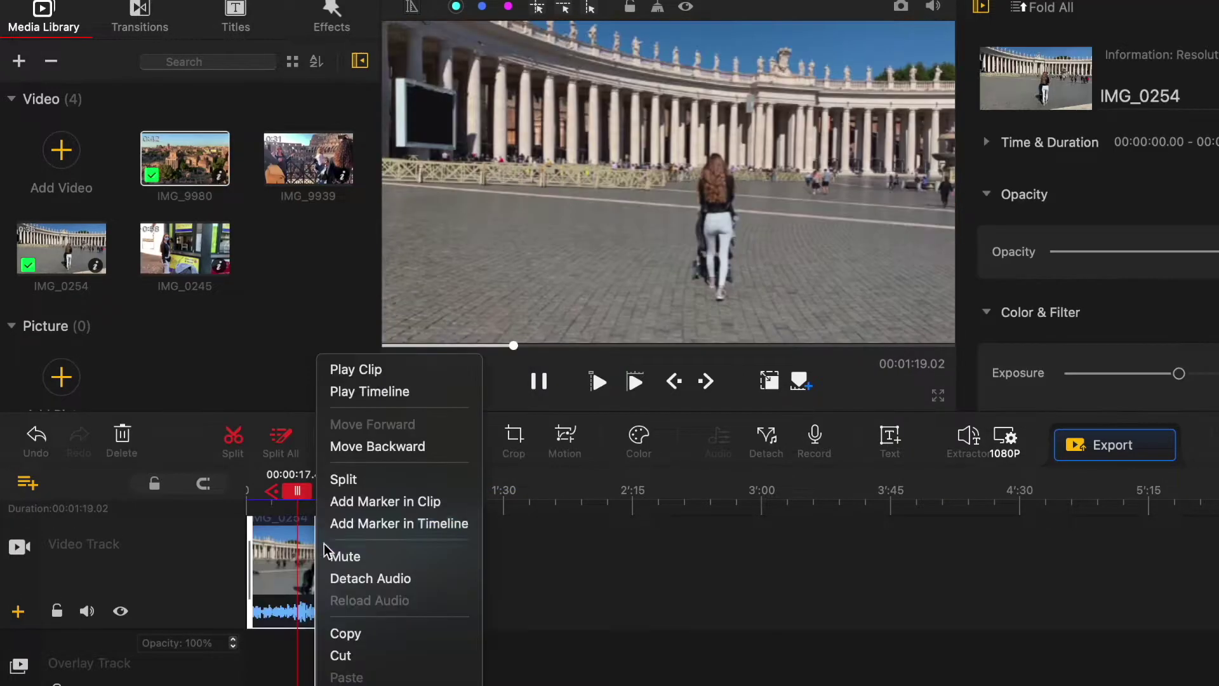
left_click(342, 507)
Add a timeline marker on the second clip and another in-clip marker in IMG_0254.
right_click(390, 546)
left_click(416, 520)
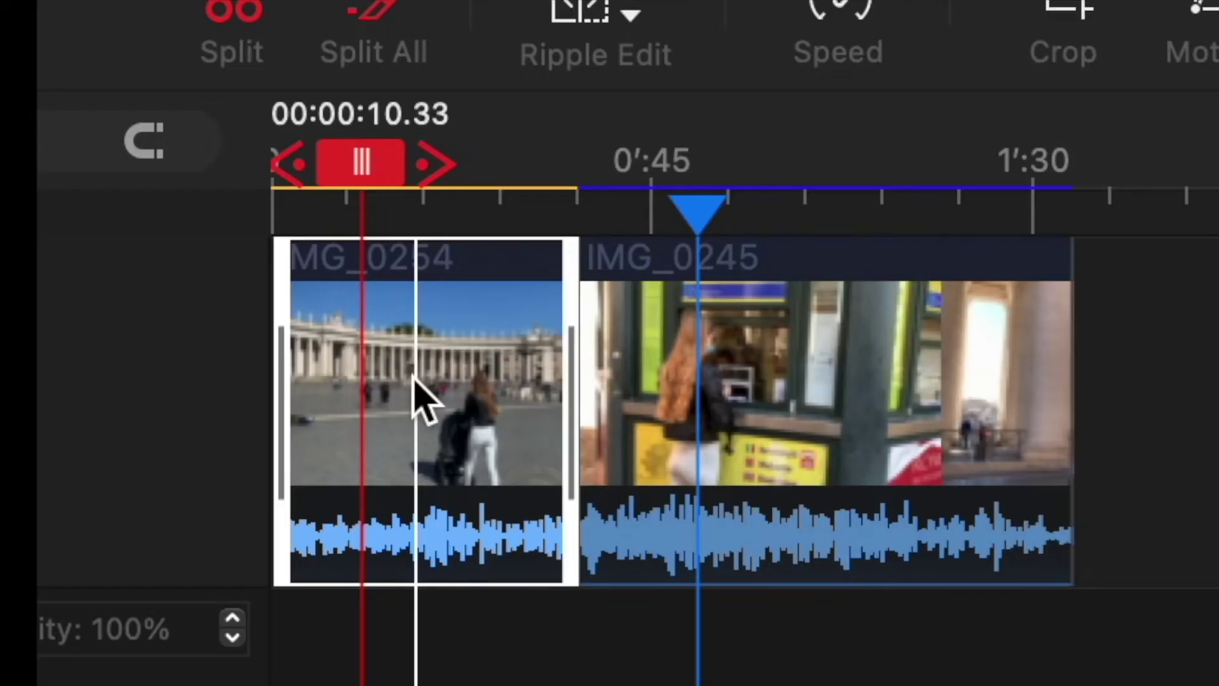
right_click(296, 569)
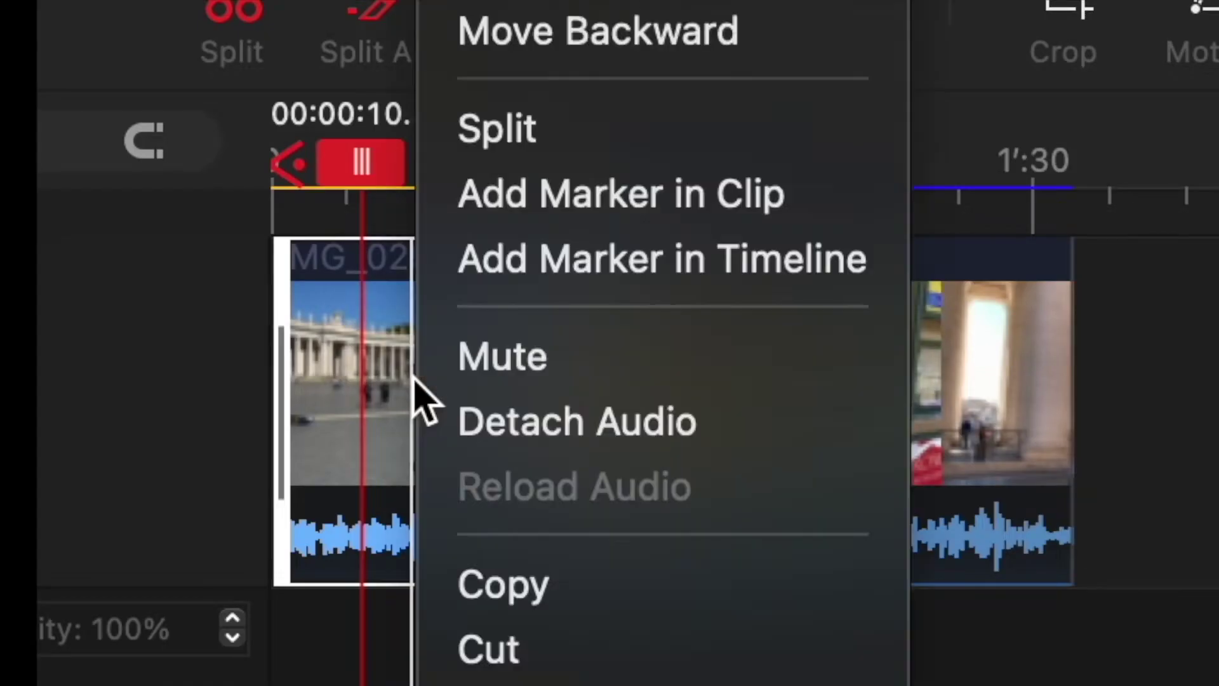
left_click(505, 215)
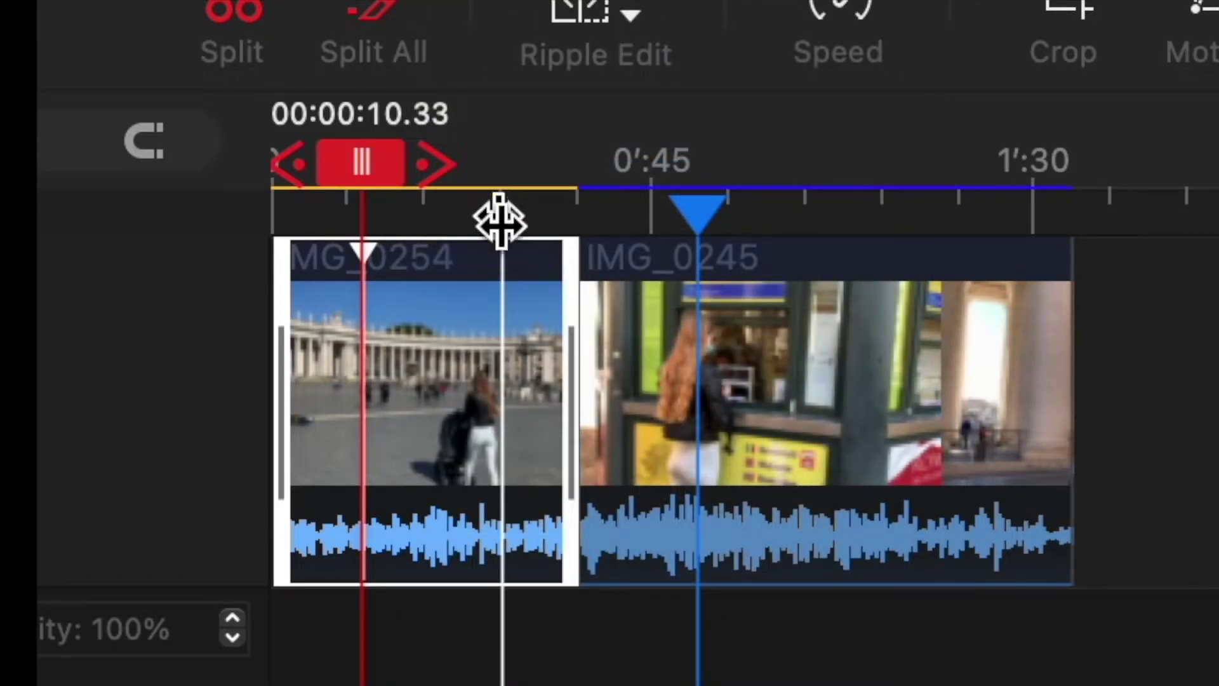
Add a timeline marker over IMG_0245 and bring up the marker's options.
right_click(794, 381)
left_click(867, 260)
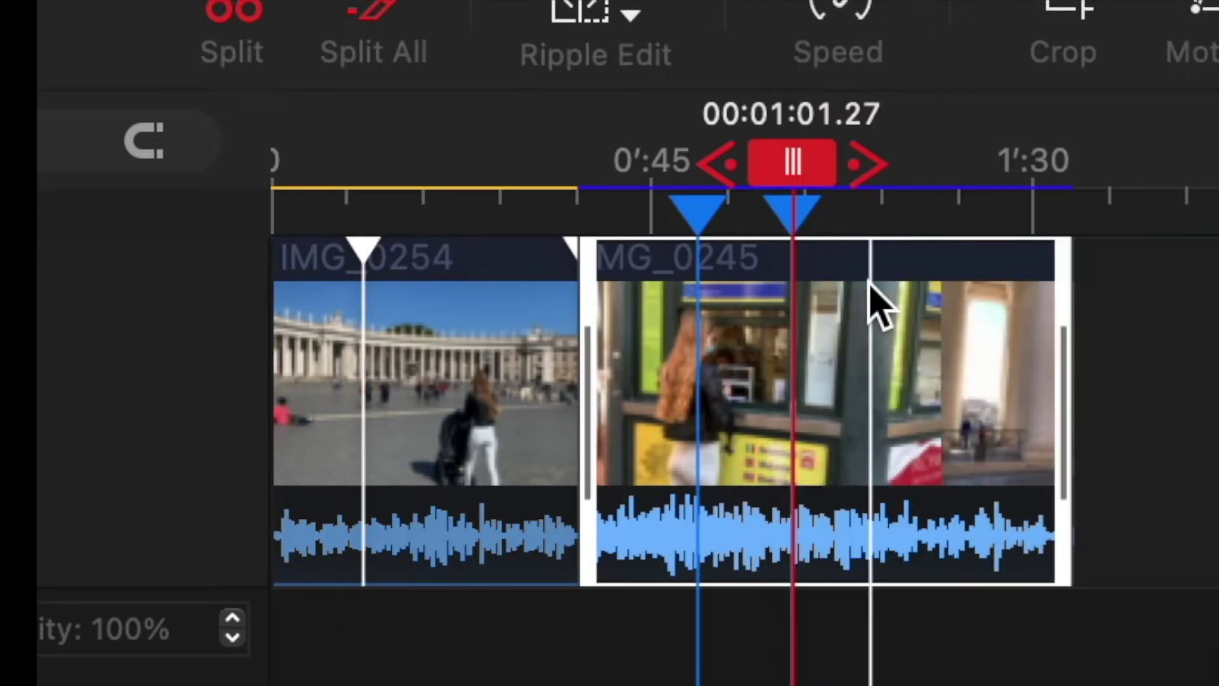
right_click(698, 213)
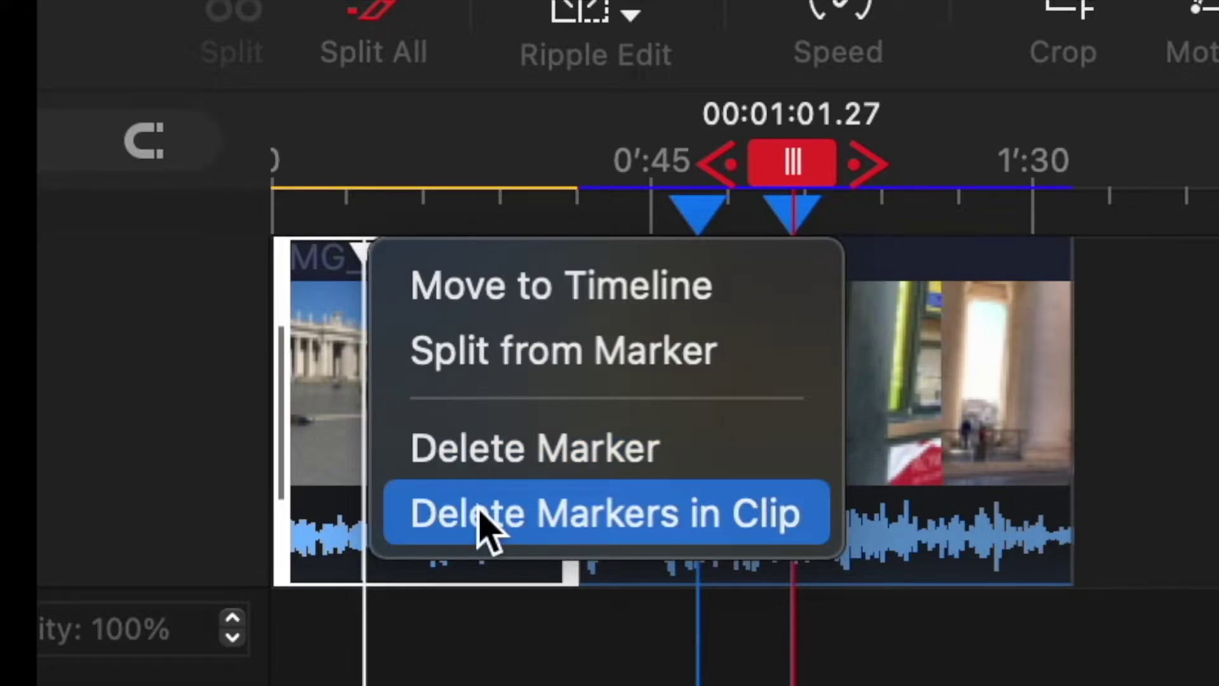
left_click(507, 375)
right_click(794, 207)
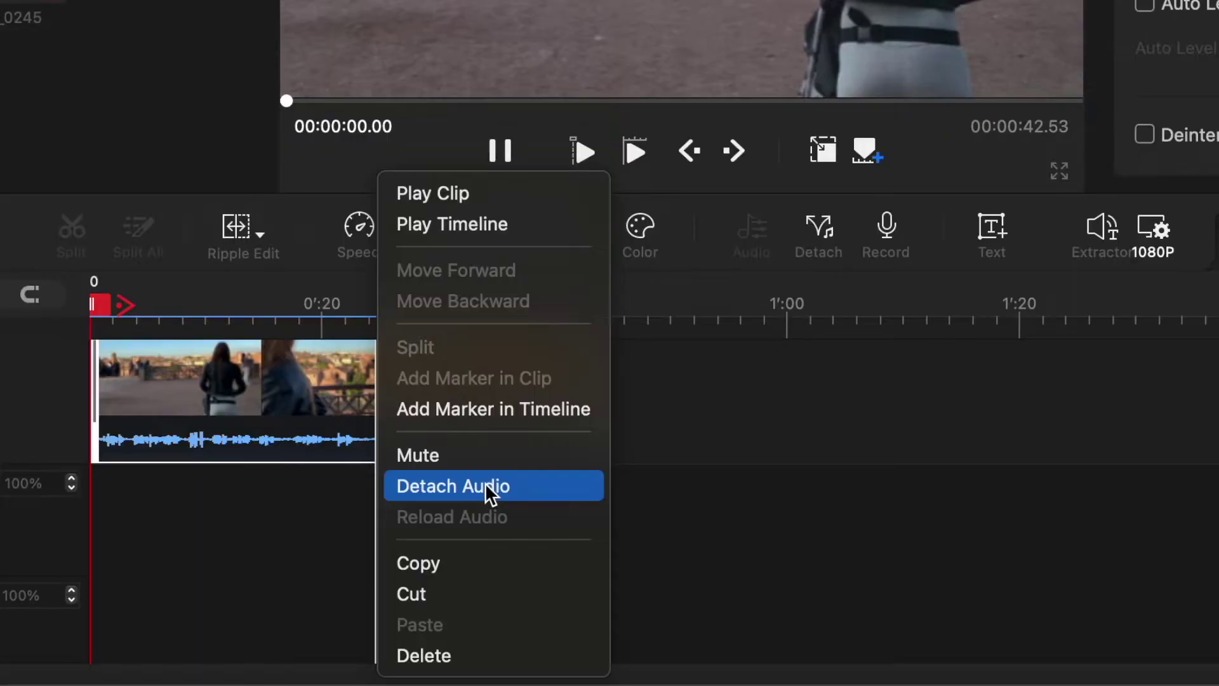
Detach IMG_9980's audio onto its own audio track.
left_click(485, 482)
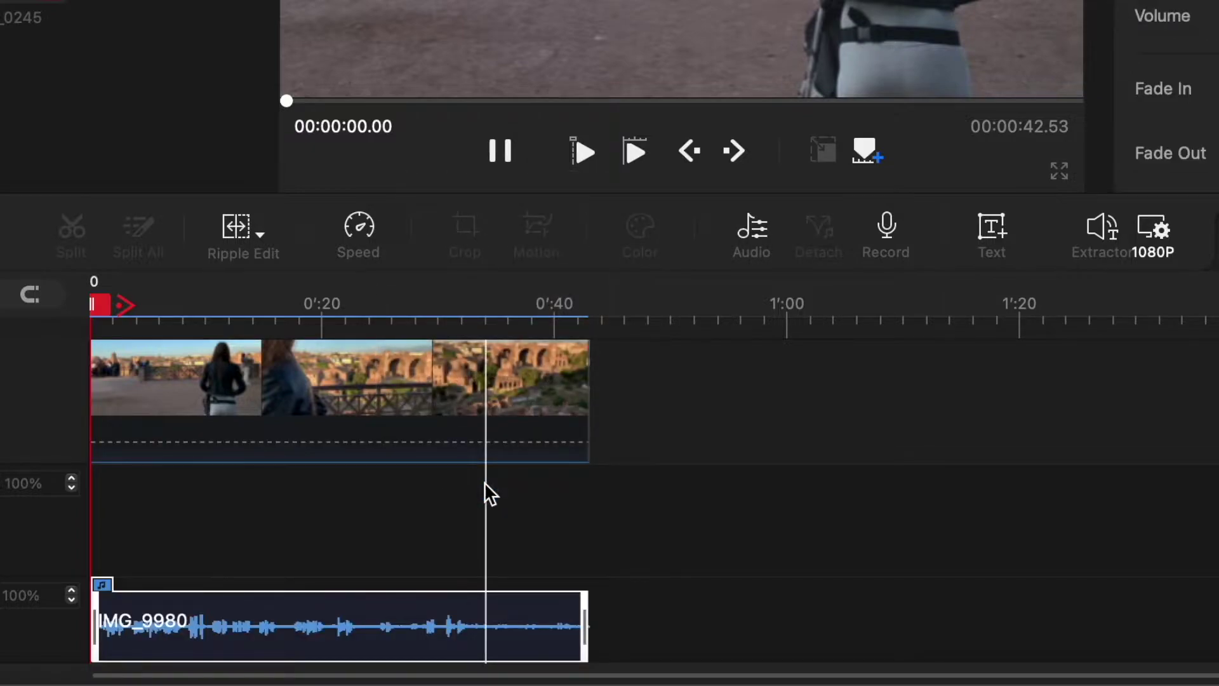
right_click(469, 429)
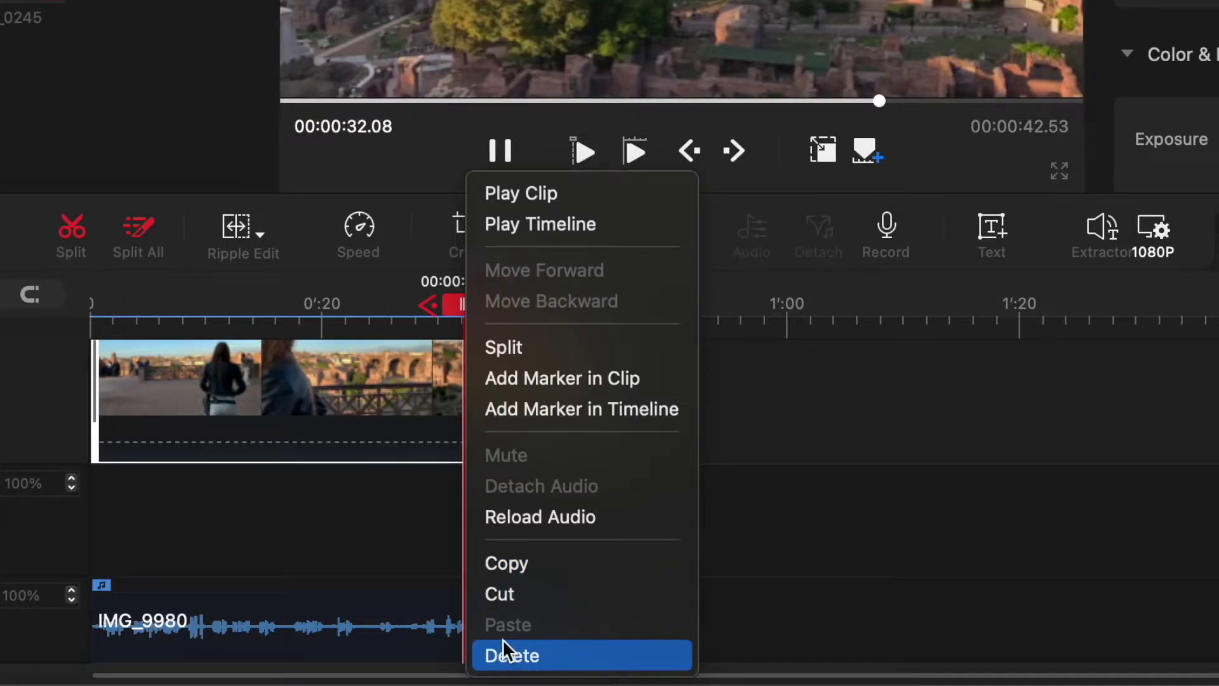
left_click(343, 502)
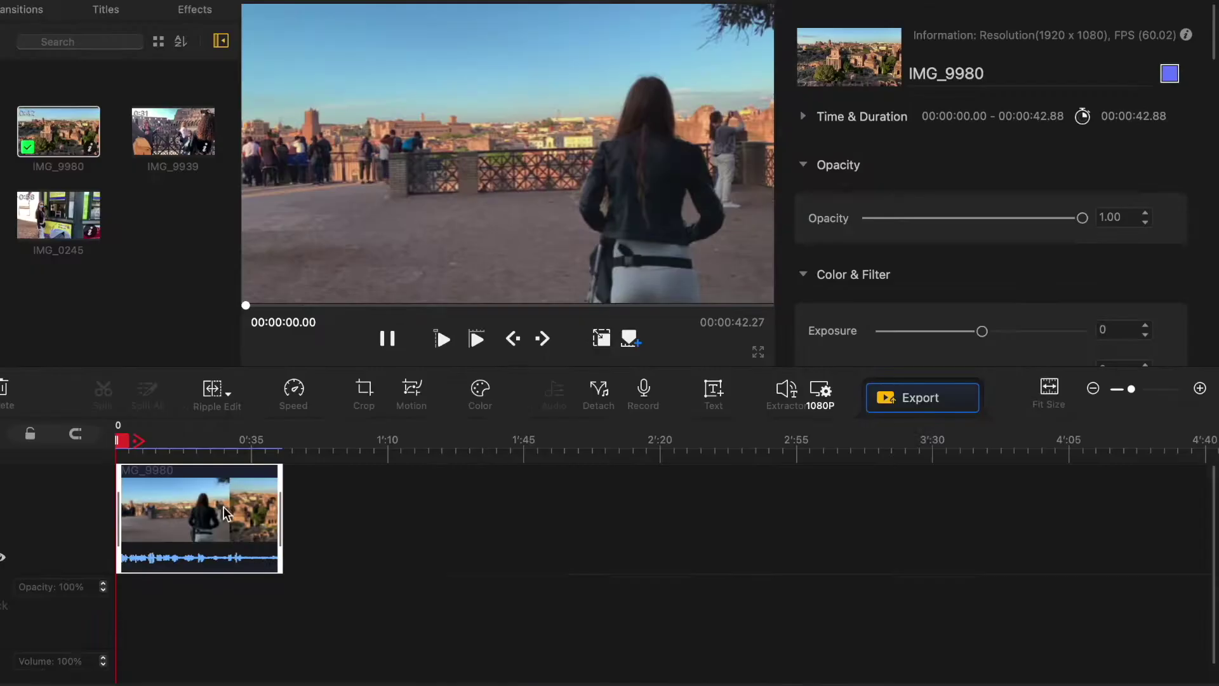
right_click(223, 512)
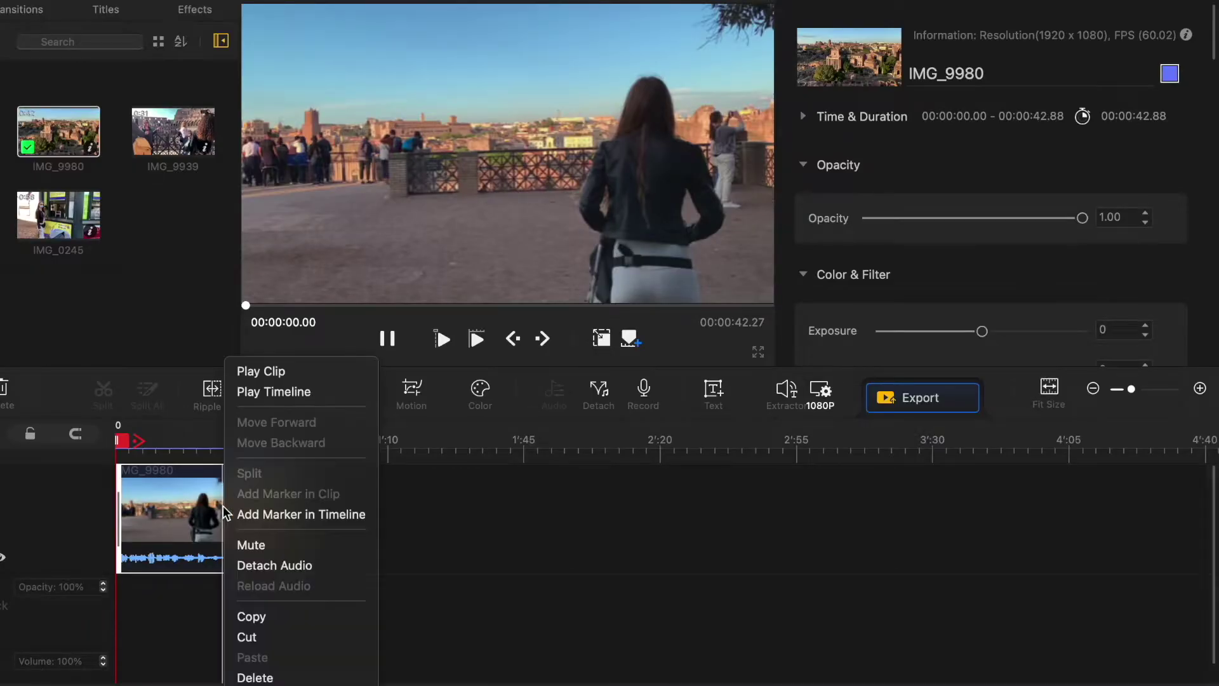
left_click(249, 566)
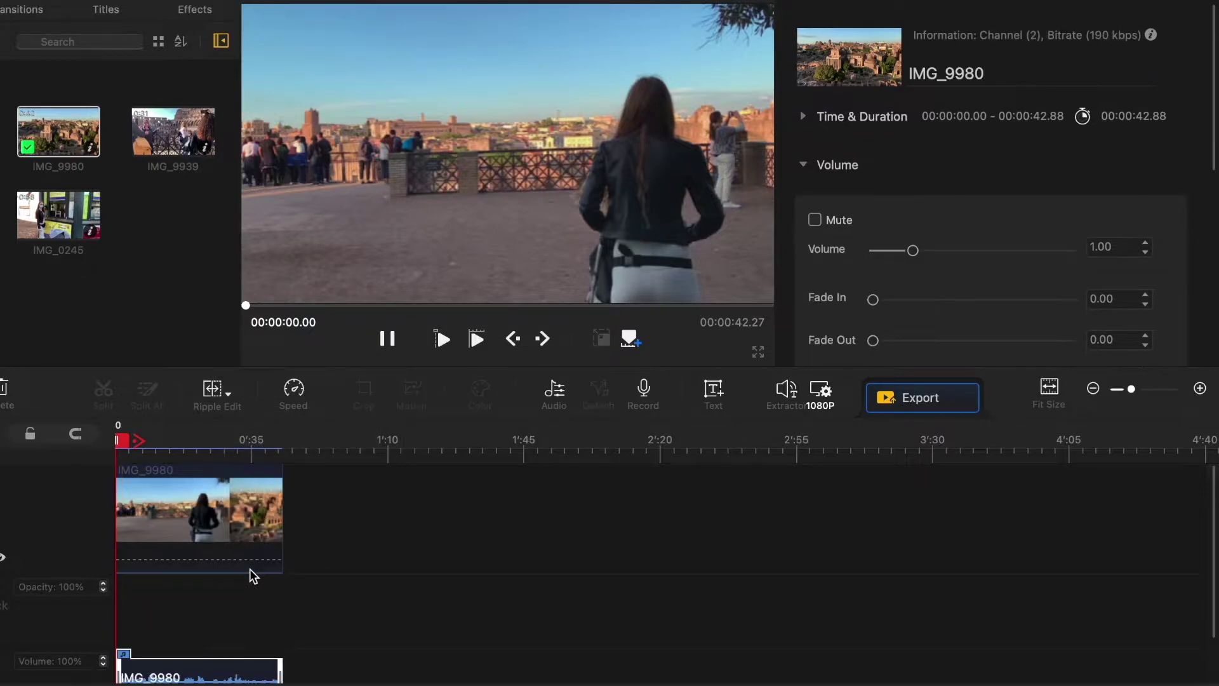
Check the detached audio's start, end and duration, then open it in the Audio Editor.
left_click(803, 116)
scroll(1044, 292, "down", 5)
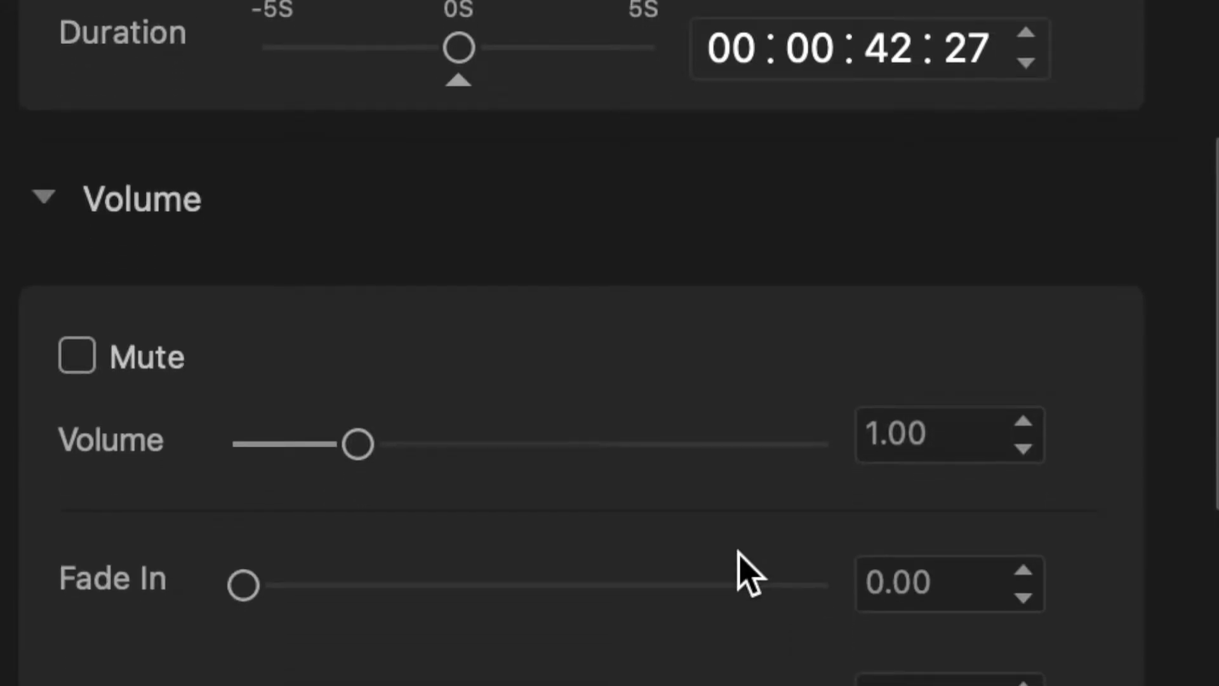
scroll(739, 554, "down", 5)
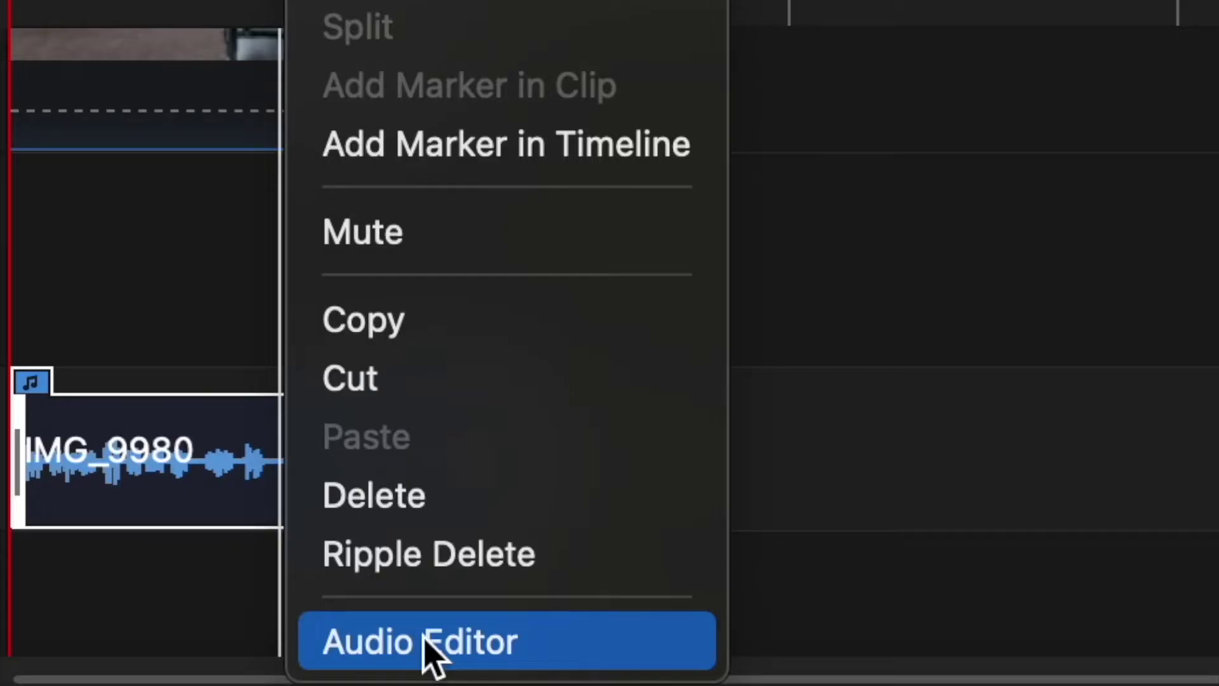
left_click(431, 644)
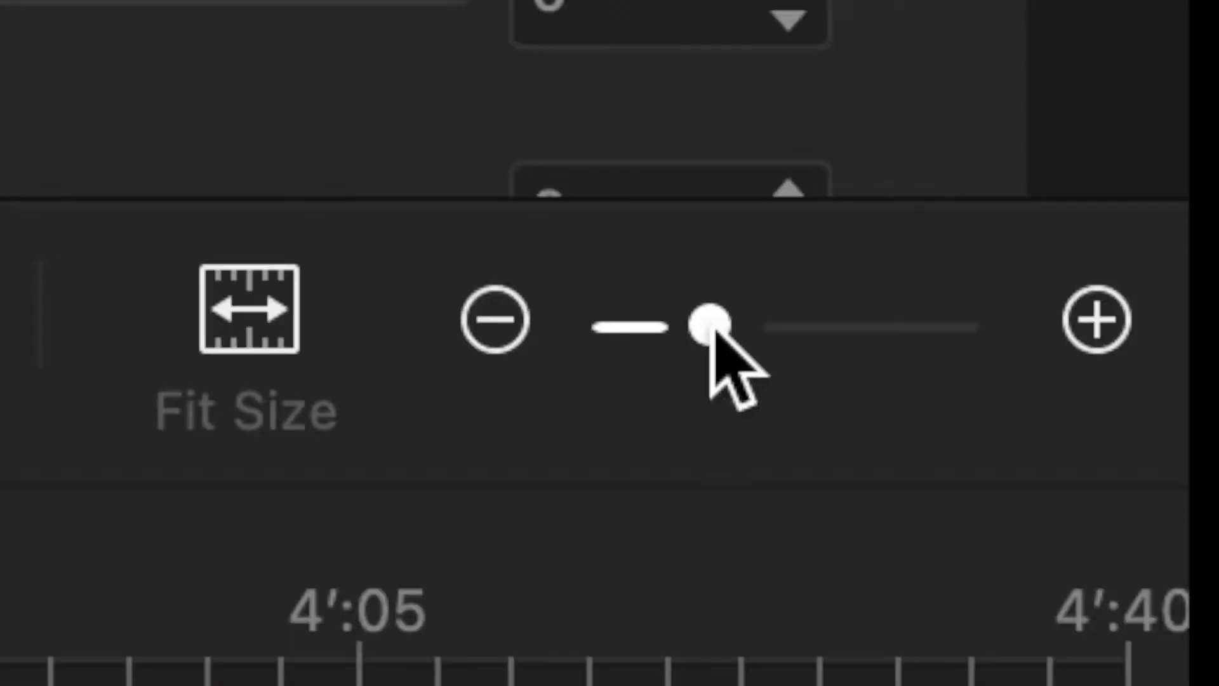
Zoom the timeline in and add an in-clip marker to IMG_9980 at 00:00:26.03.
left_click_drag(1141, 406, 1175, 407)
left_click_drag(914, 327, 740, 327)
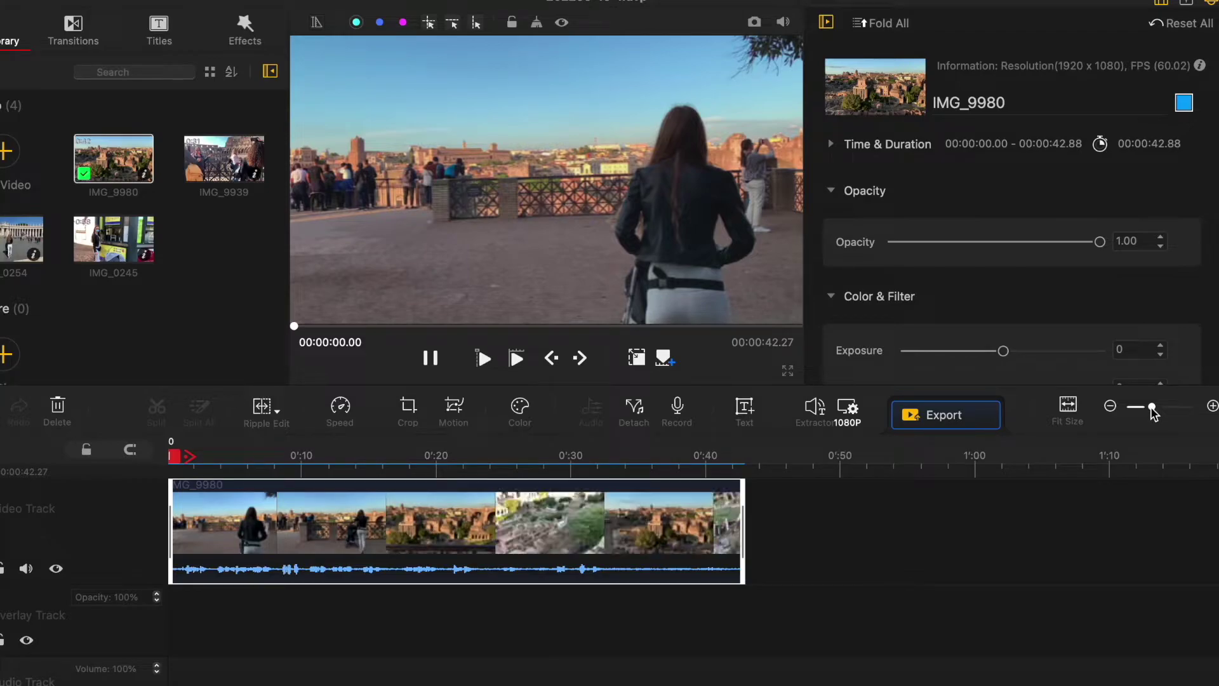
left_click_drag(1154, 413, 1173, 406)
left_click(906, 505)
right_click(906, 505)
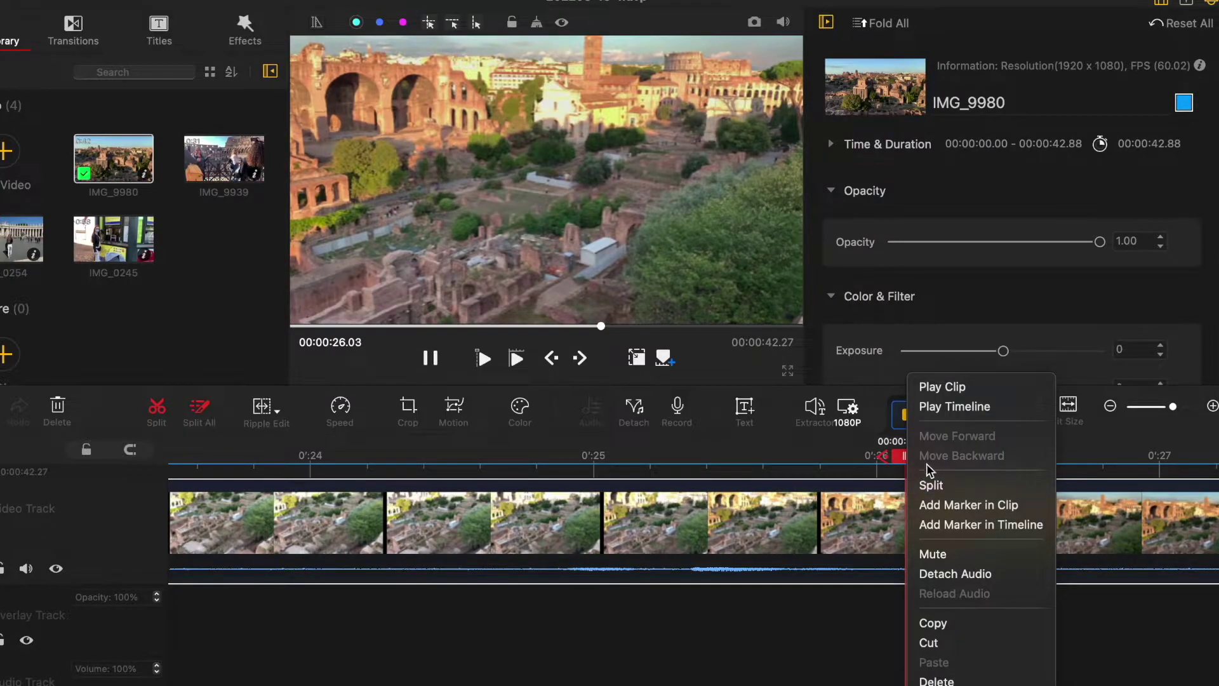
left_click(934, 505)
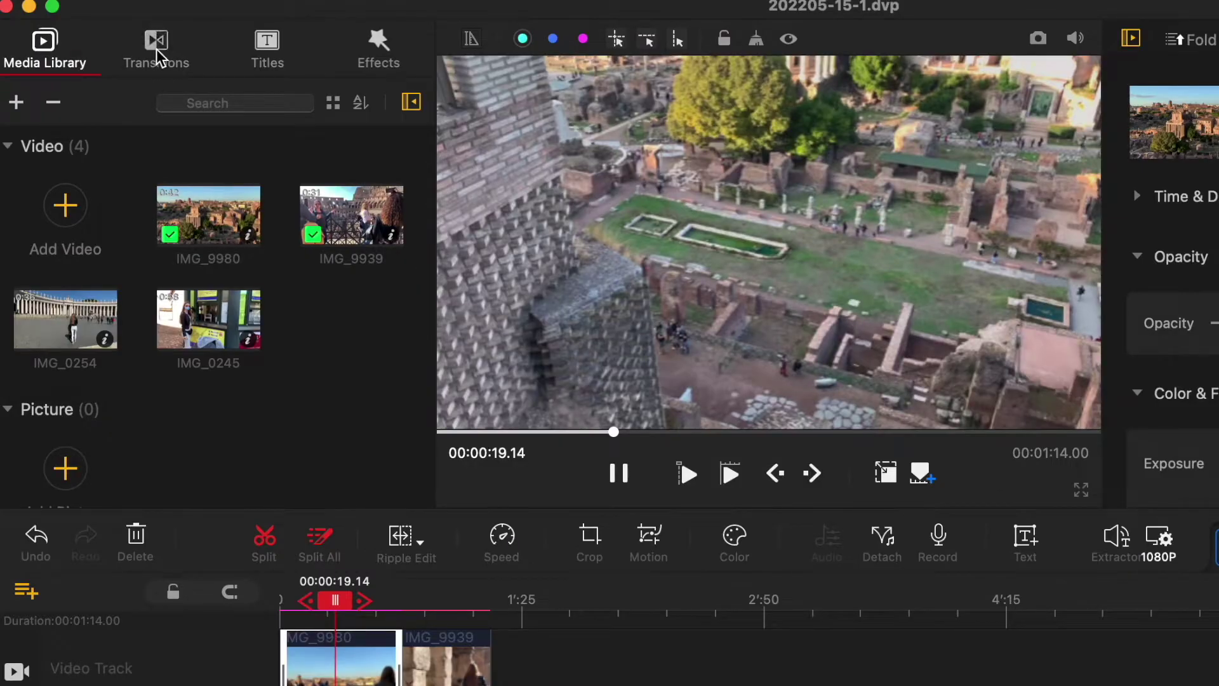
Browse the transitions and drop one onto the junction between IMG_9980 and IMG_9939.
left_click(157, 59)
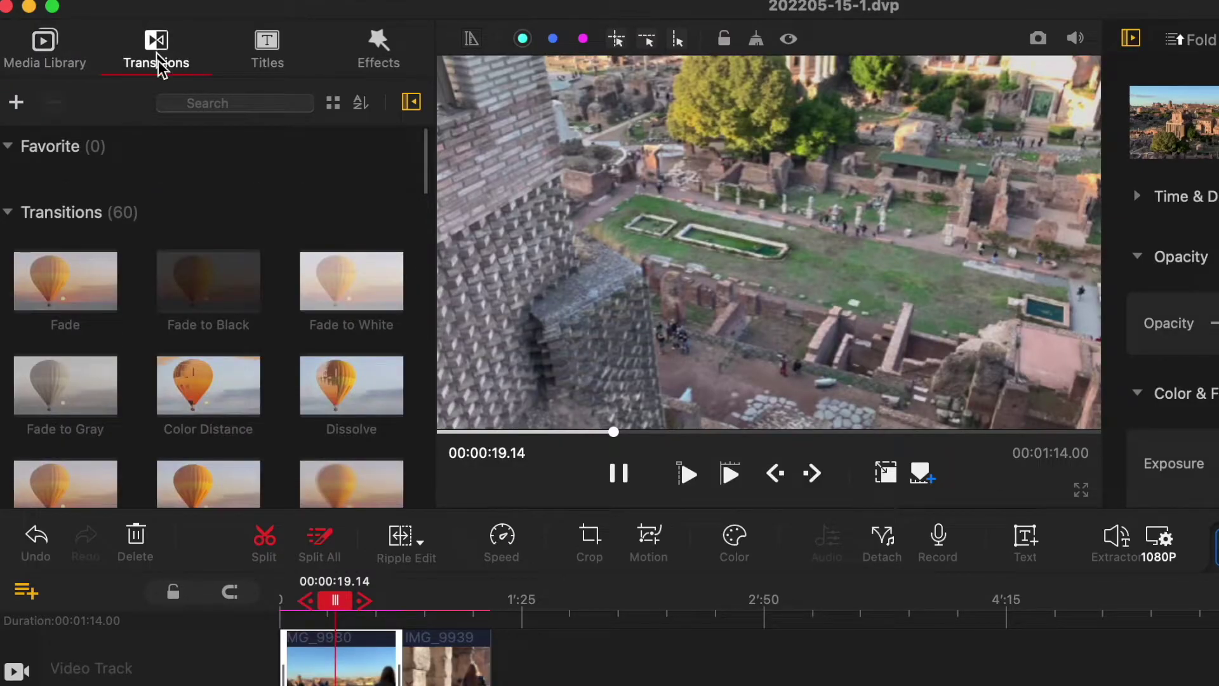
scroll(249, 257, "down", 5)
scroll(249, 257, "down", 10)
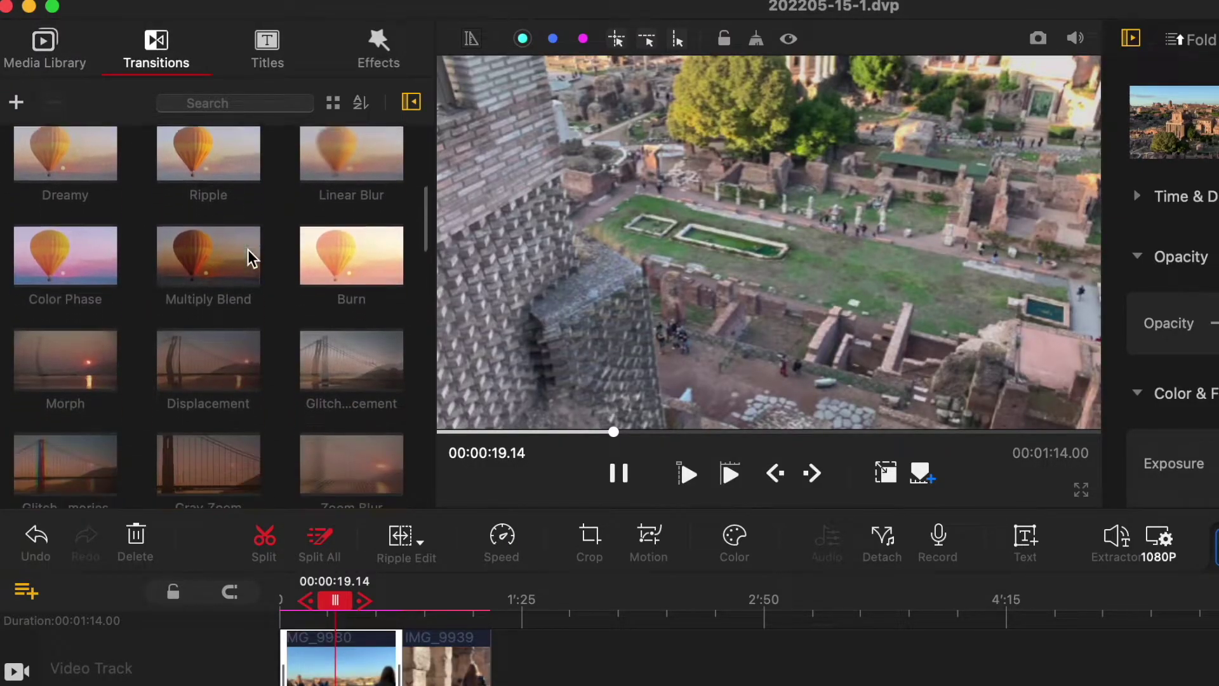
scroll(249, 257, "down", 8)
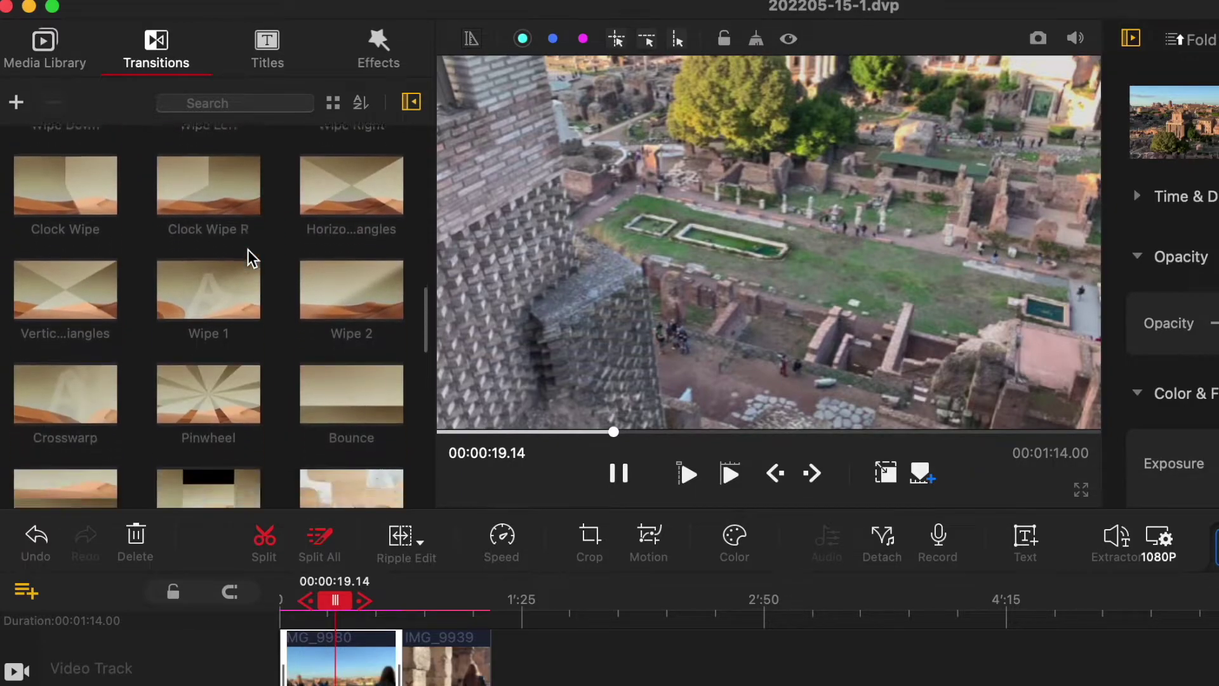
scroll(241, 273, "up", 15)
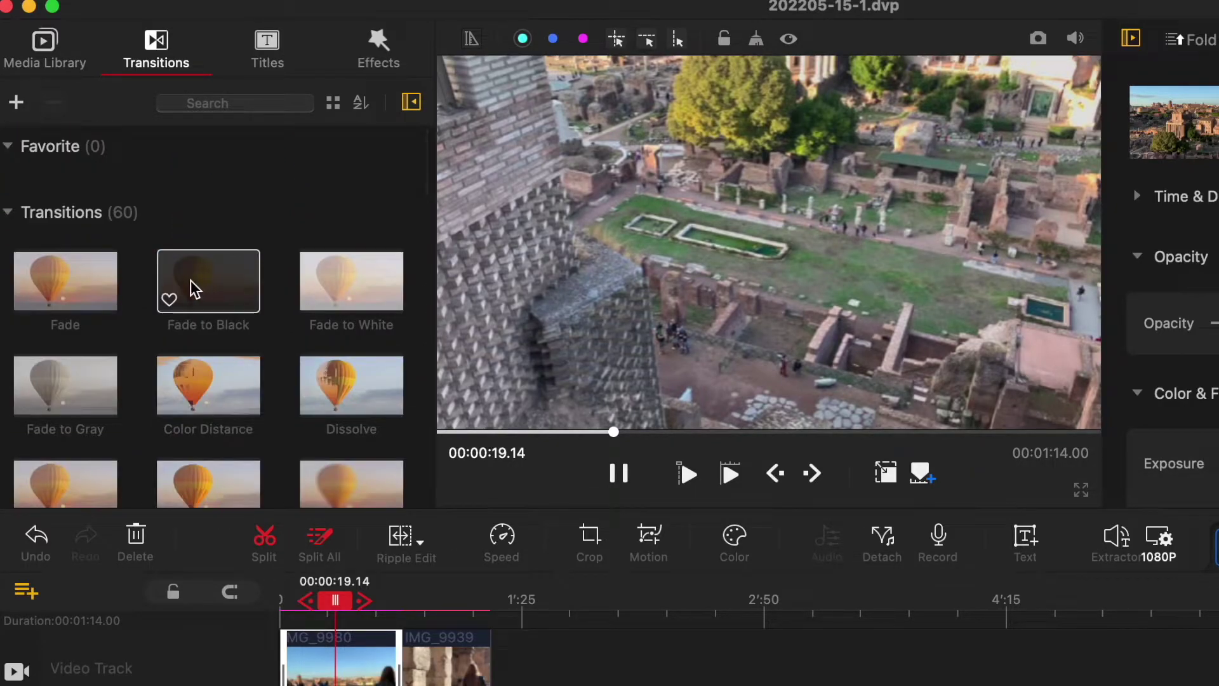
left_click_drag(391, 644, 392, 645)
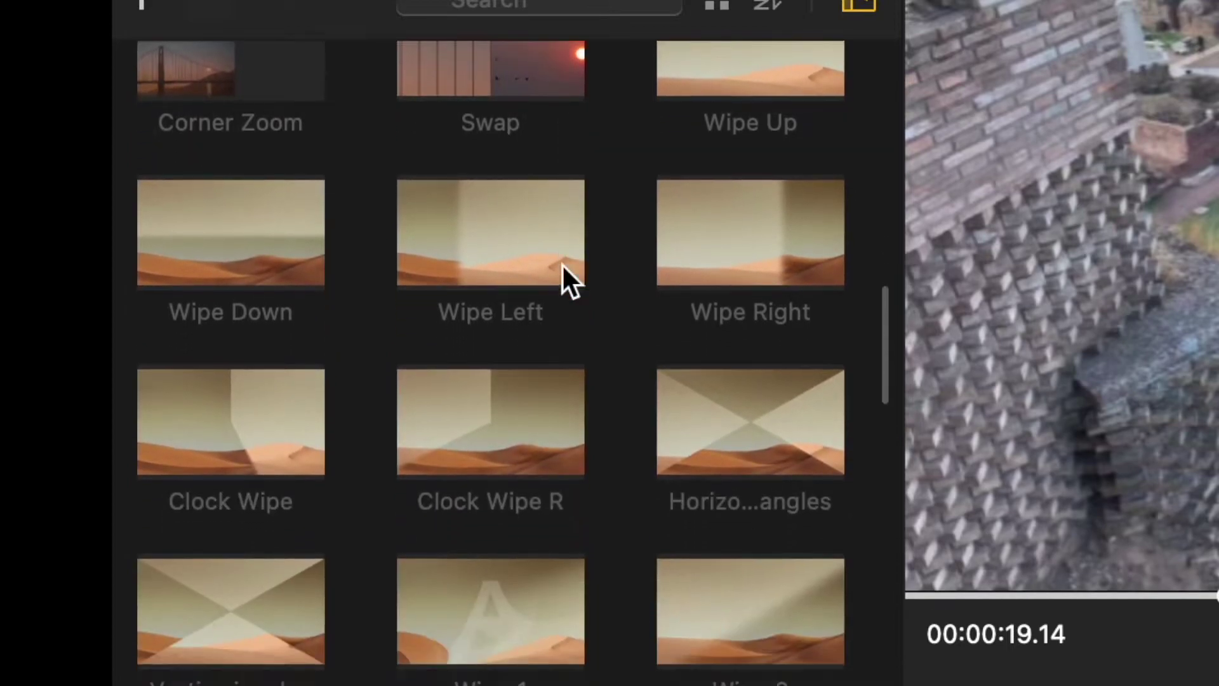
scroll(562, 262, "down", 15)
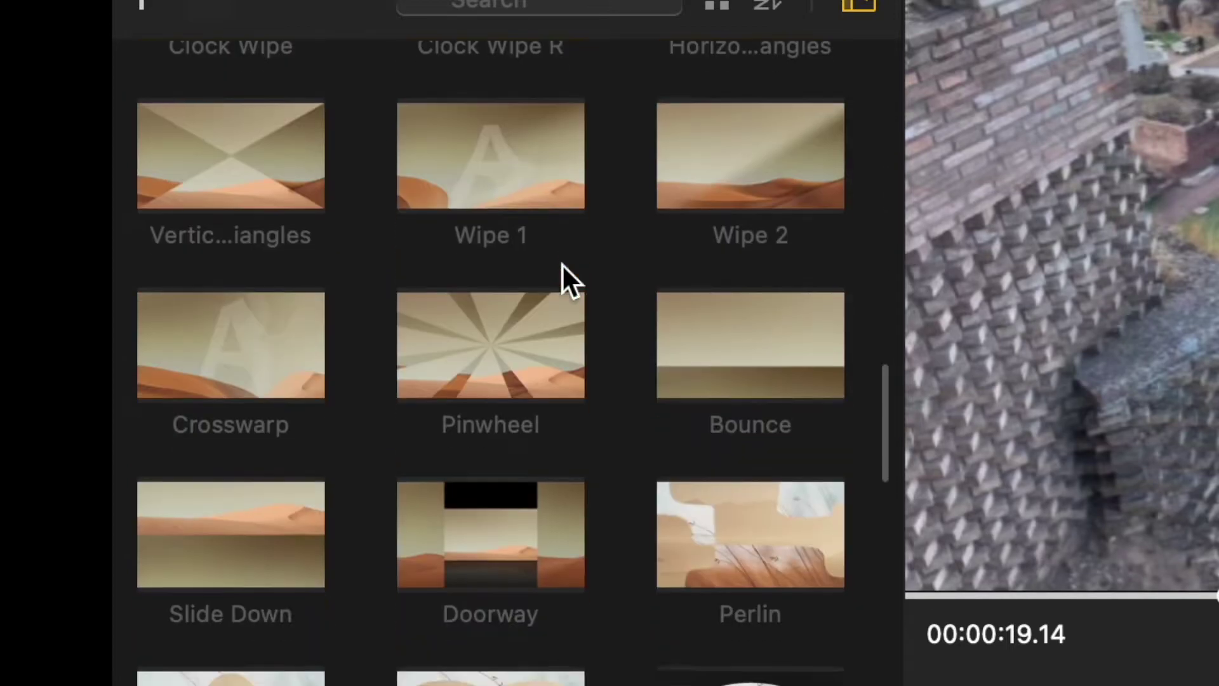
scroll(562, 265, "down", 8)
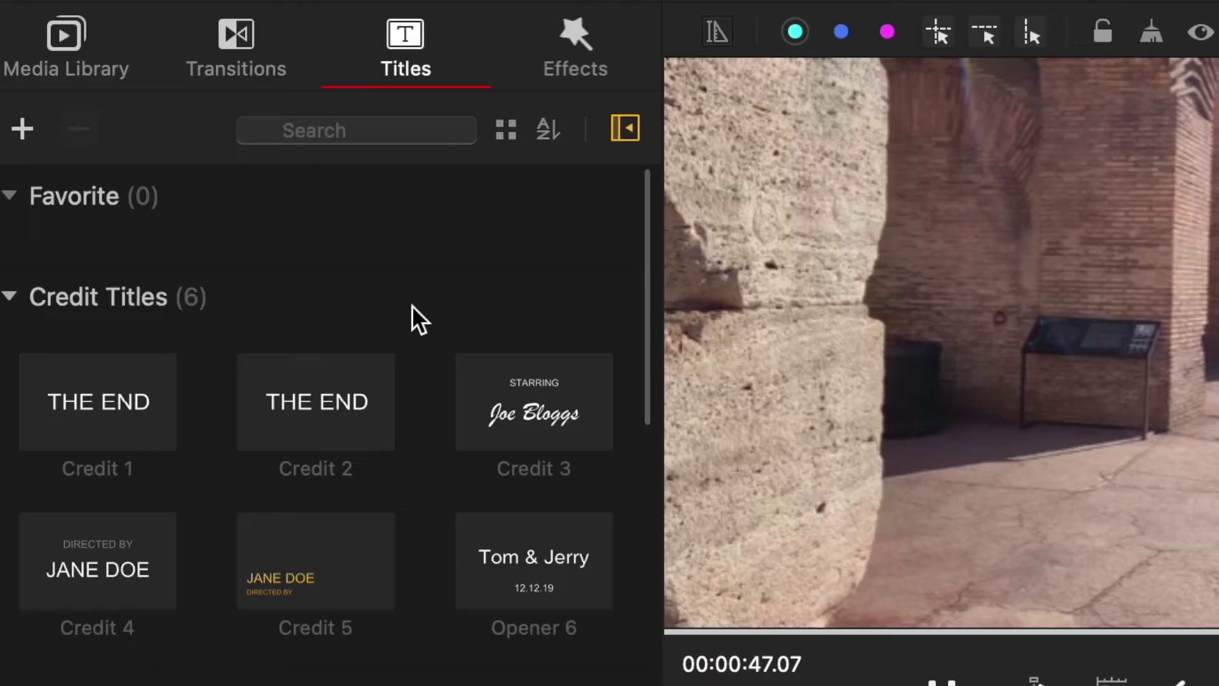
Place the Credit 1 'THE END' title on the Overlay Track and open its text for editing.
scroll(411, 304, "down", 8)
scroll(410, 298, "down", 4)
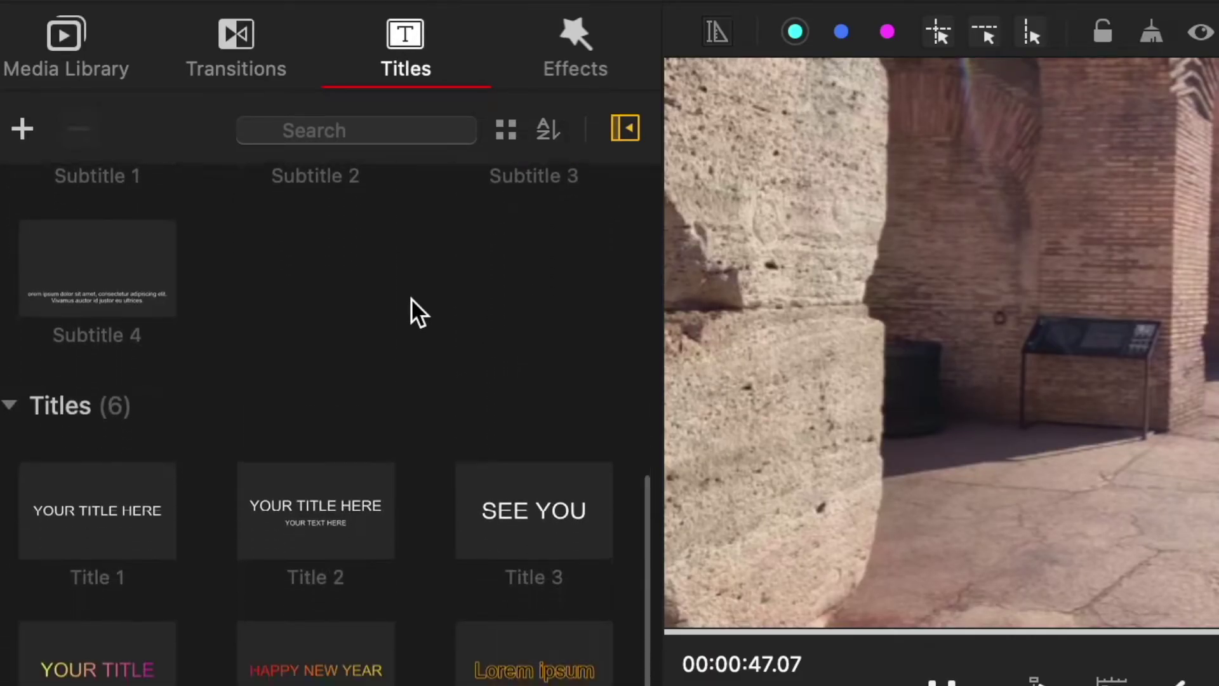
scroll(416, 311, "up", 8)
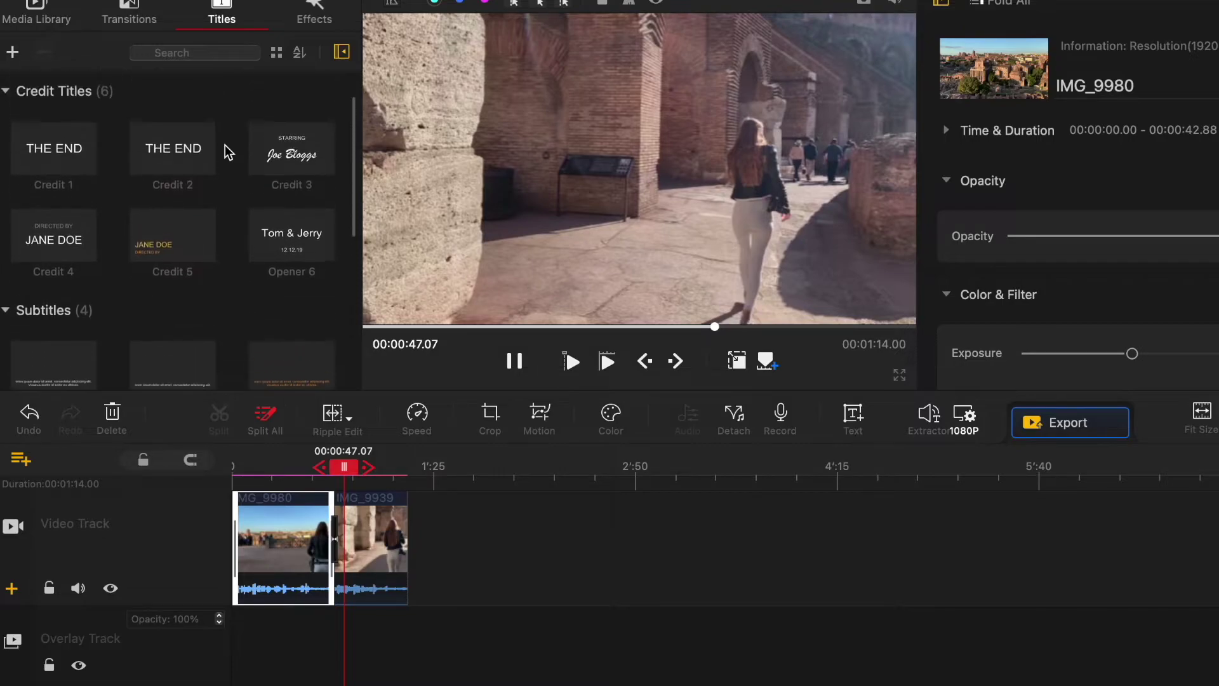
scroll(226, 153, "up", 2)
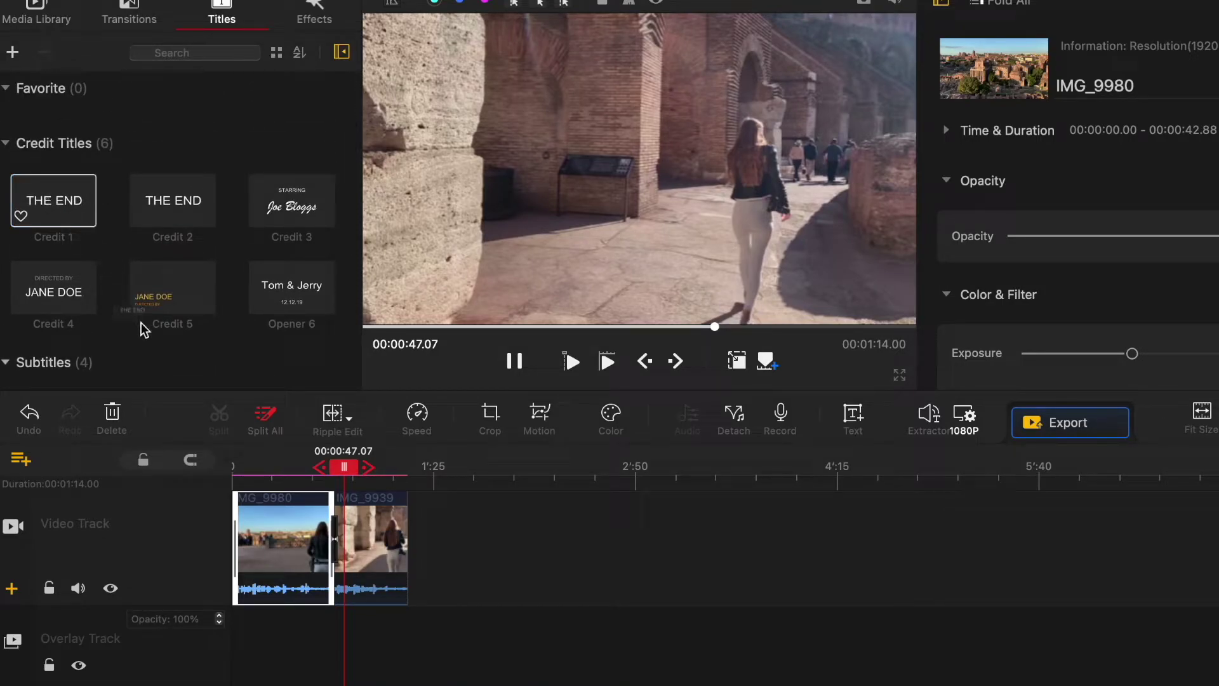
left_click_drag(141, 323, 286, 585)
left_click(276, 579)
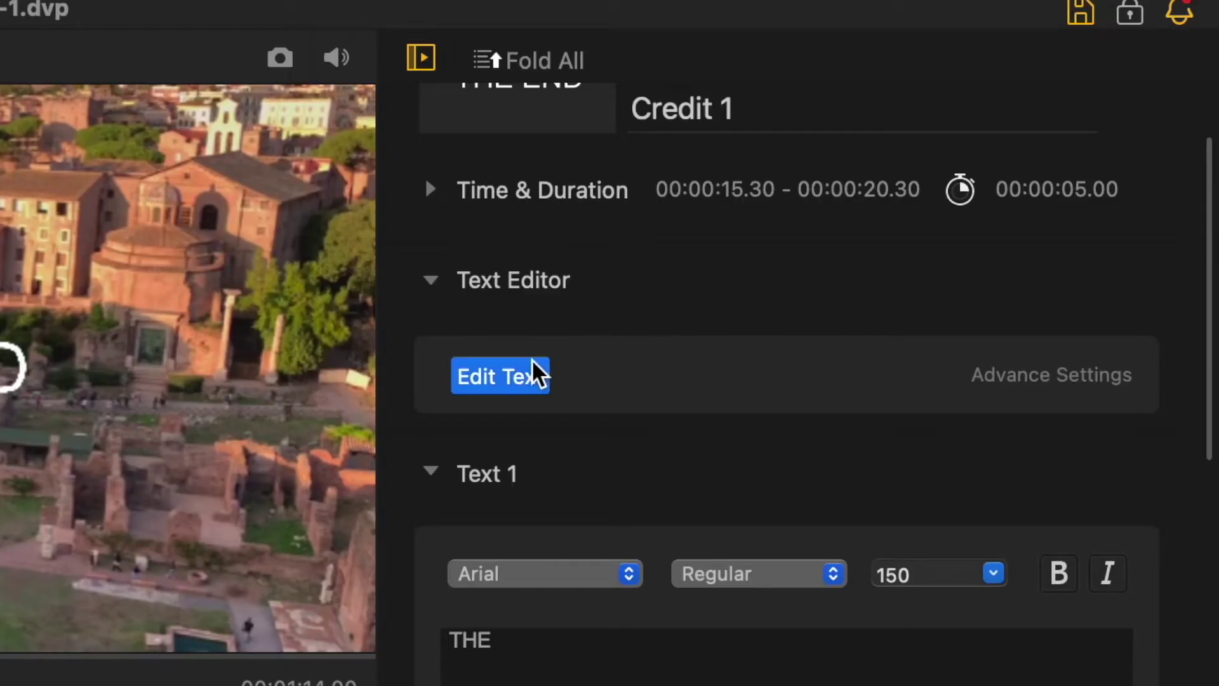
left_click(538, 376)
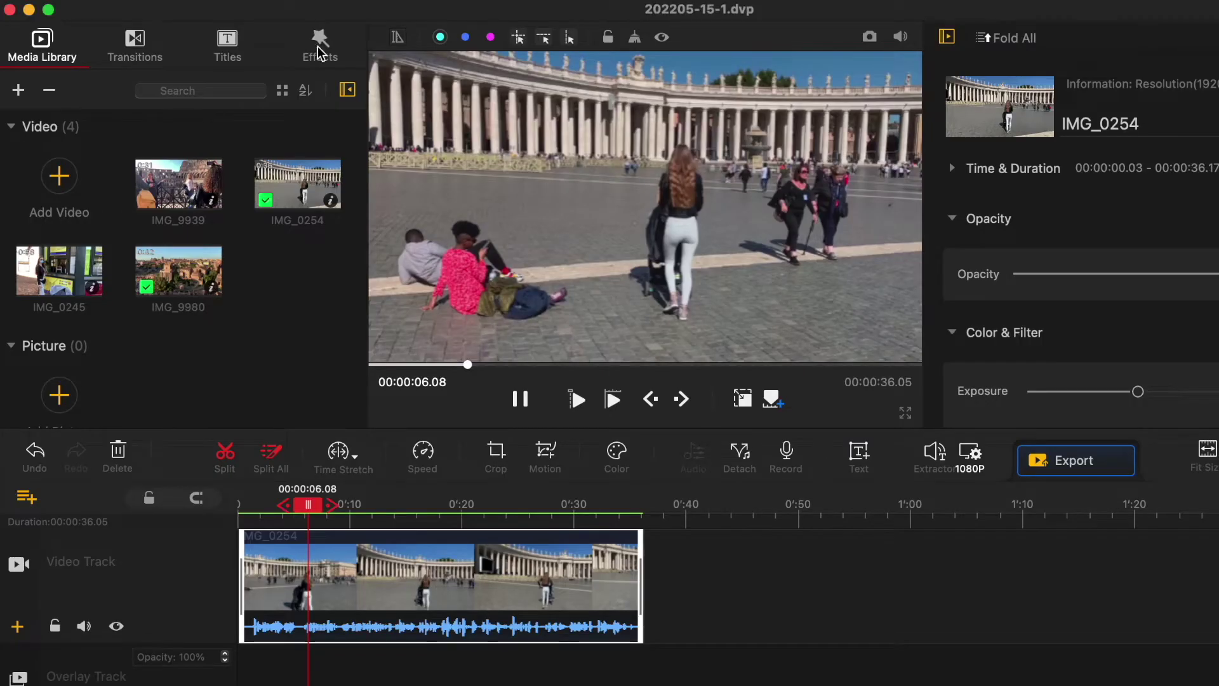
Add the Fire effect to the Effect Track, spanning 00:00:10.10 to 00:00:22.16.
left_click(319, 43)
scroll(279, 212, "down", 15)
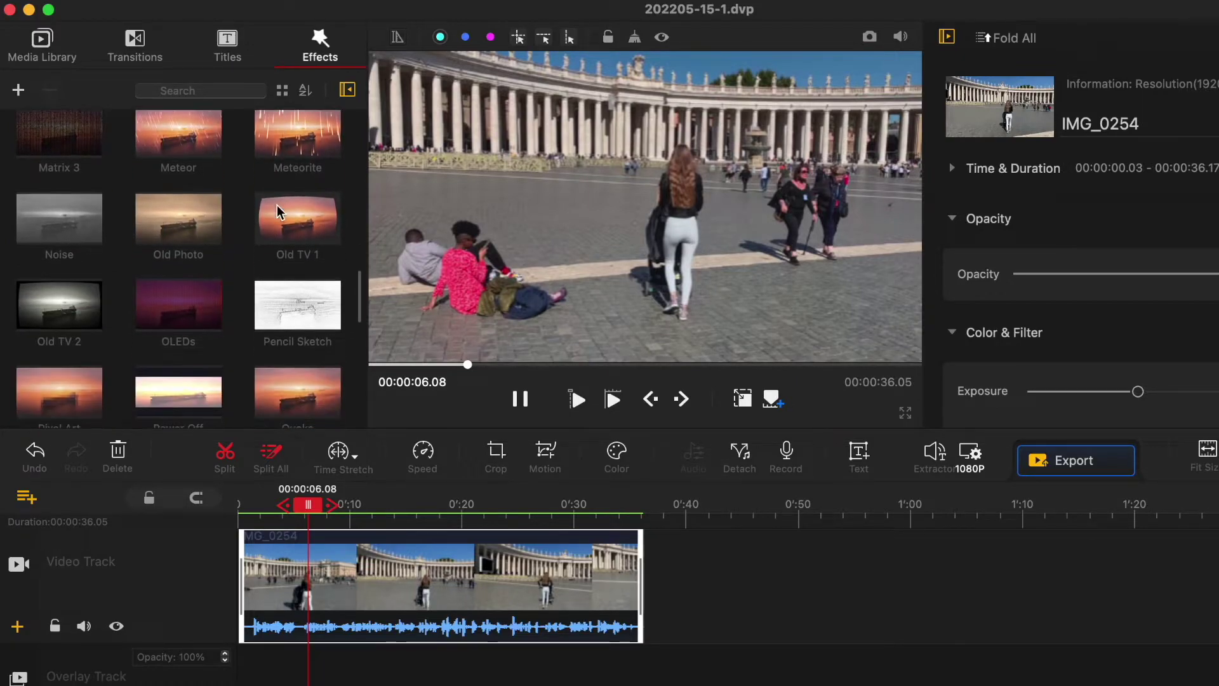
scroll(279, 203, "up", 10)
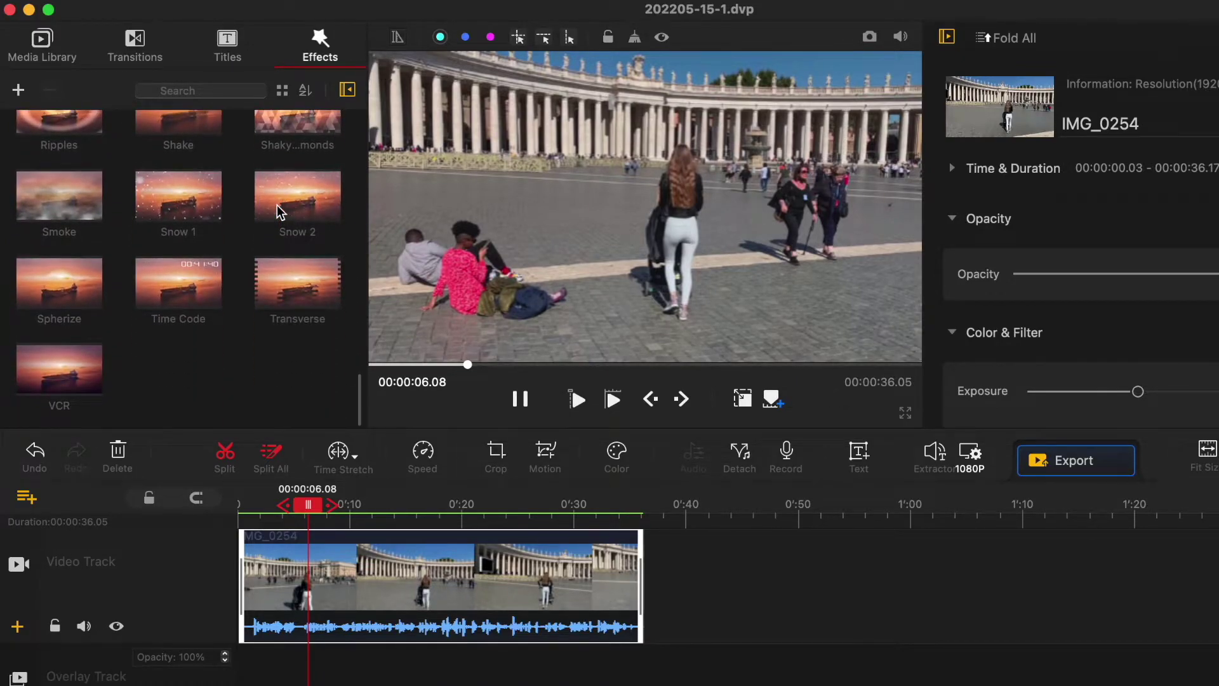
left_click_drag(300, 367, 324, 645)
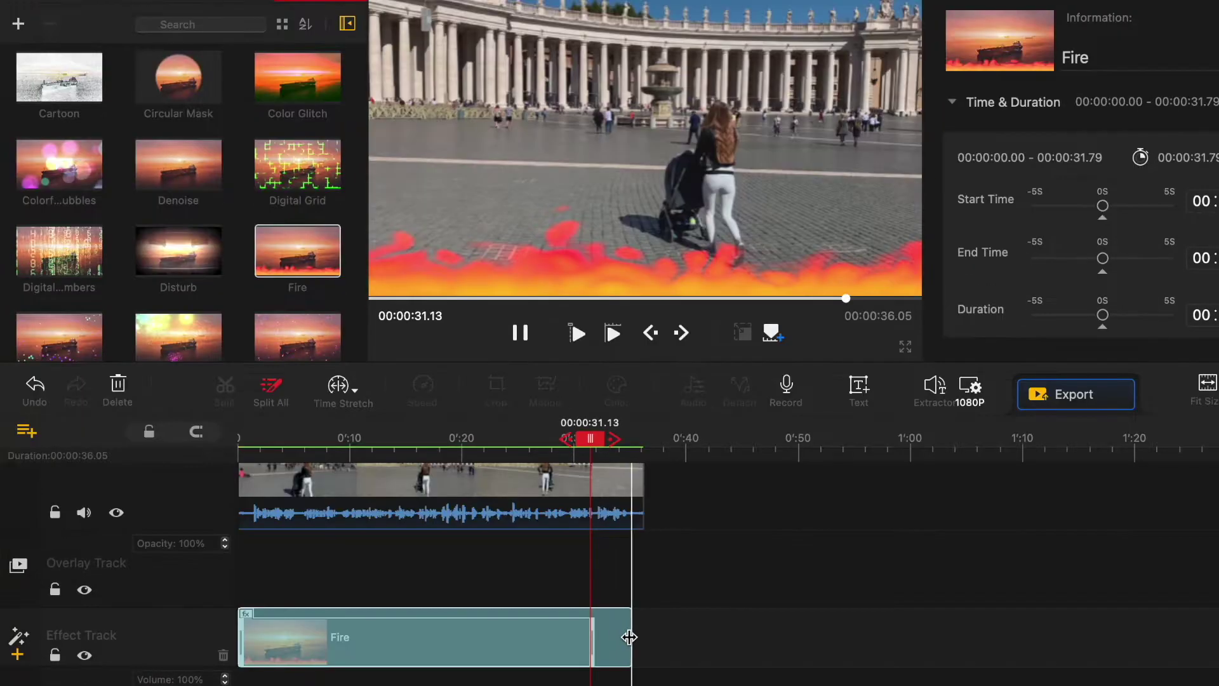
left_click_drag(629, 637, 643, 640)
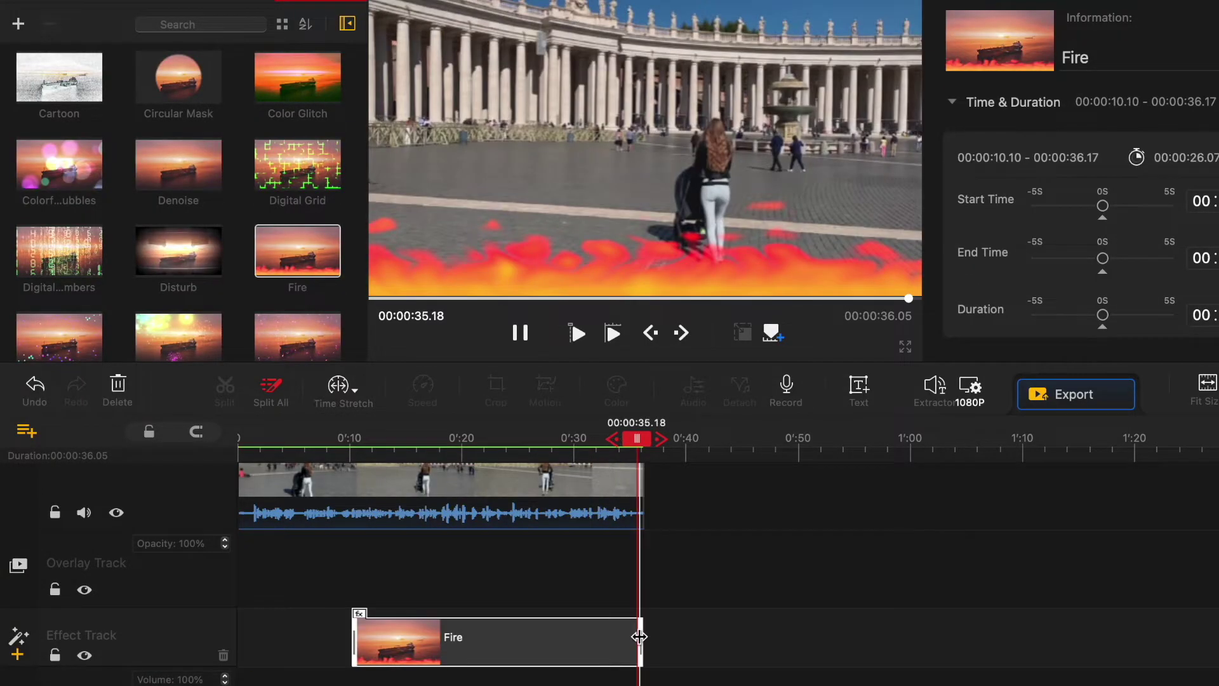
left_click_drag(640, 638, 485, 638)
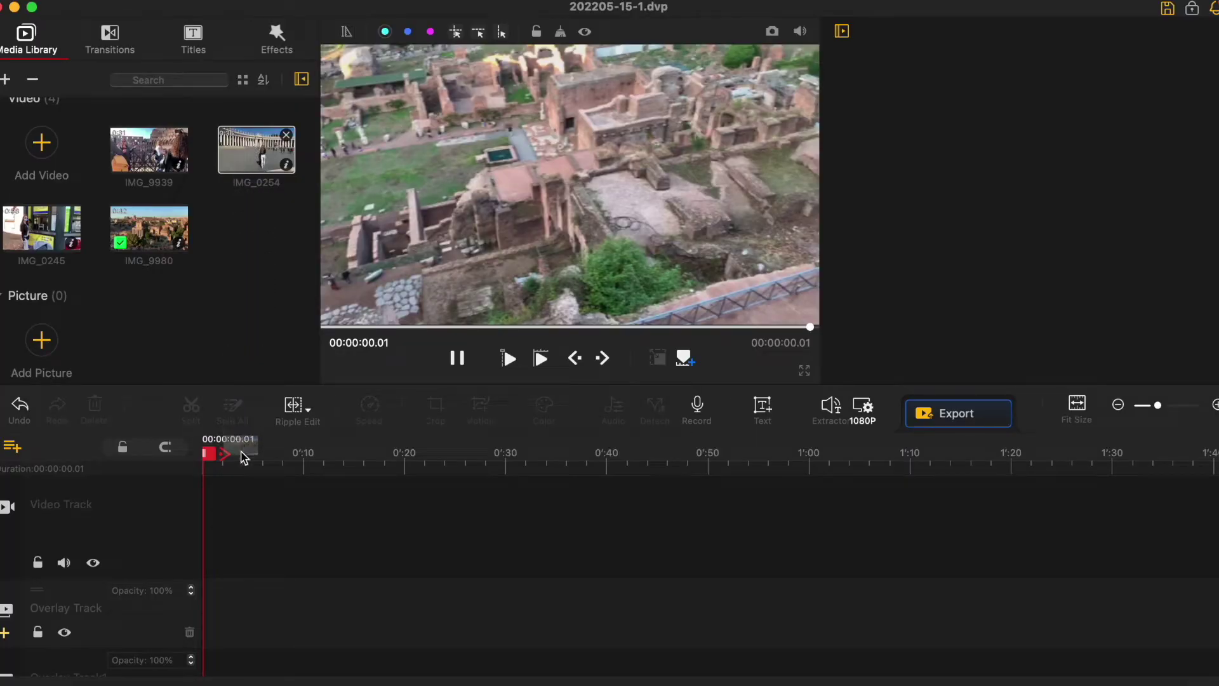
Put IMG_0254 on the video track and IMG_9939 on the Overlay Track, trimmed to 11.33 s.
left_click_drag(244, 457, 241, 510)
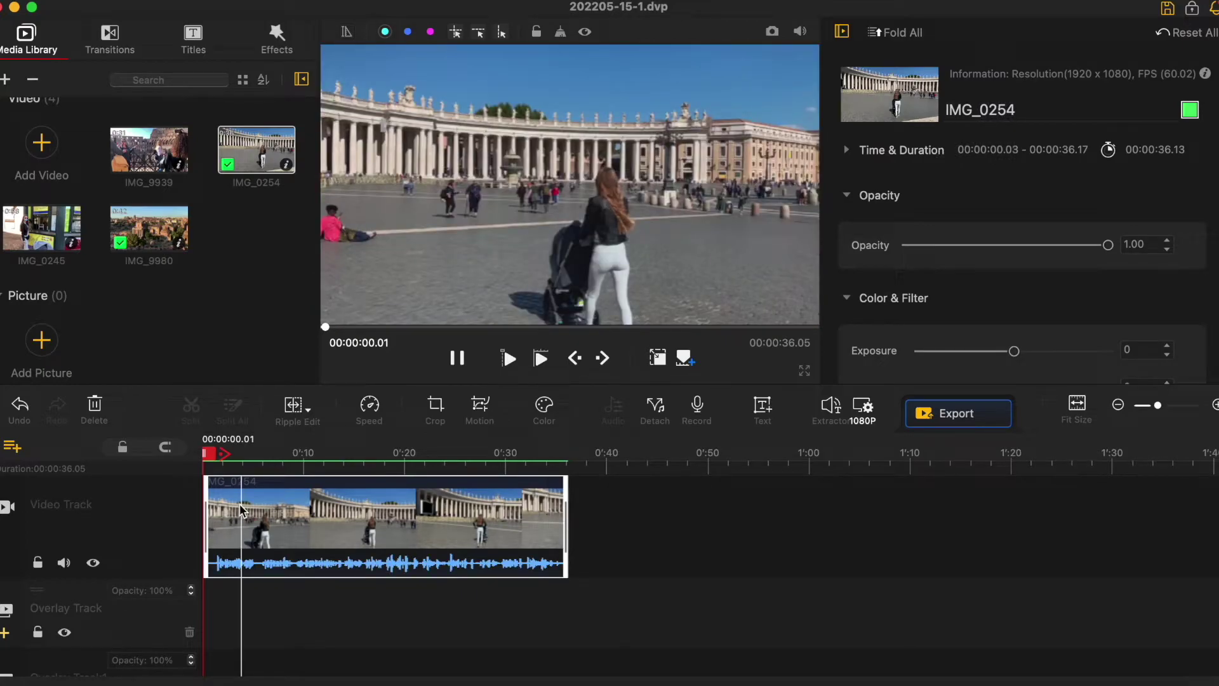
left_click_drag(149, 153, 297, 592)
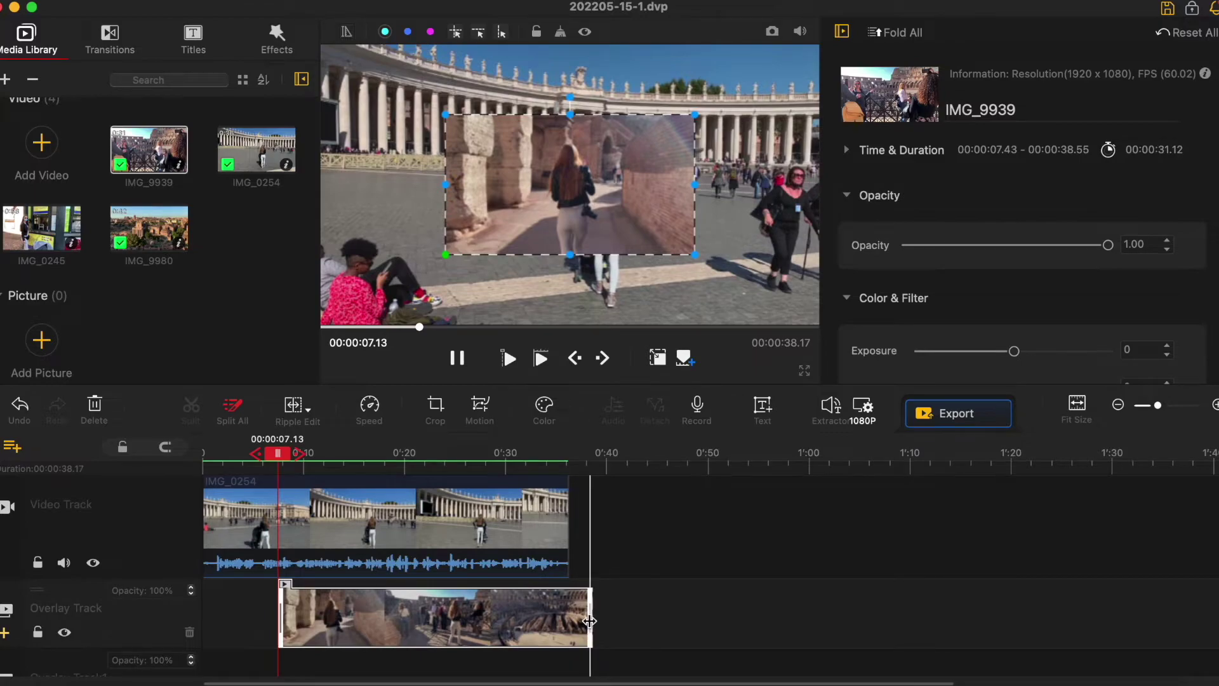
left_click_drag(589, 620, 391, 619)
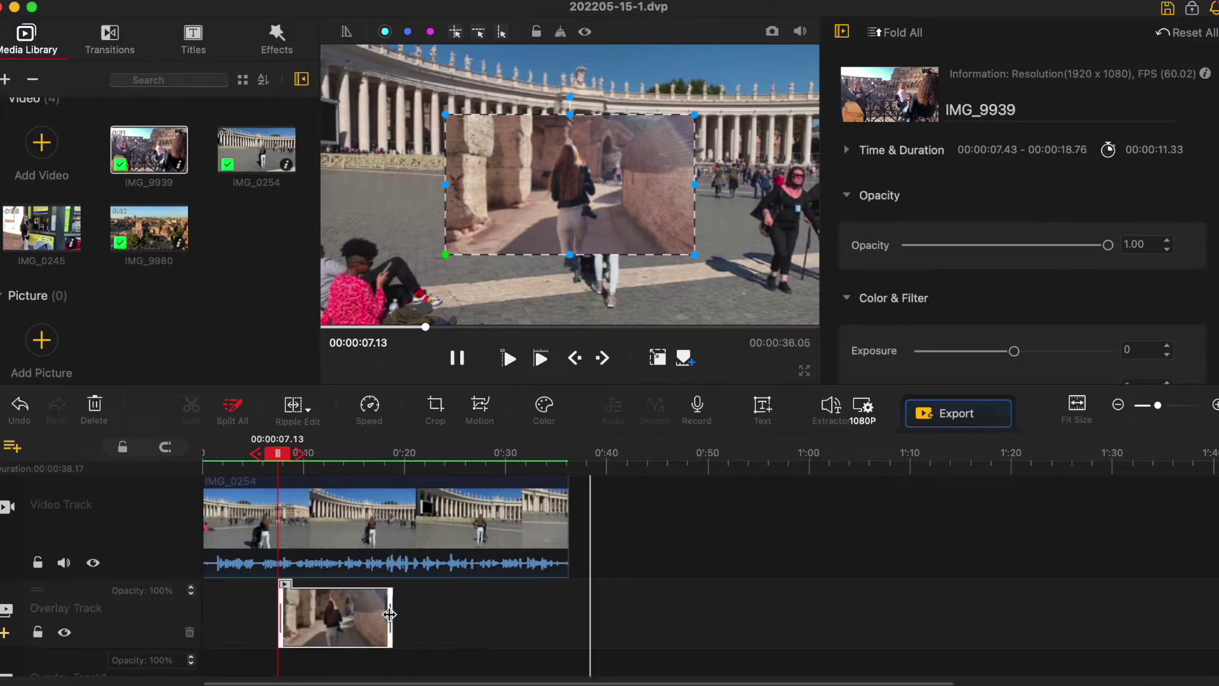
left_click(349, 613)
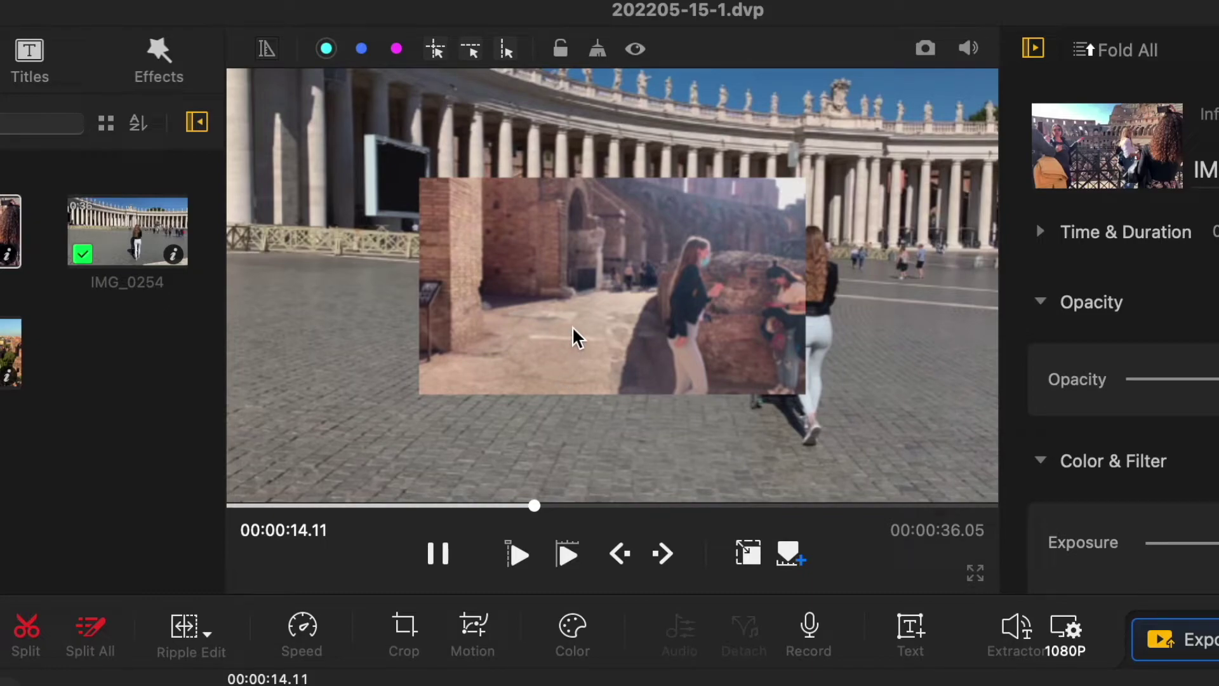
Shrink the IMG_9939 inset and move it to the upper left of the preview.
left_click(573, 331)
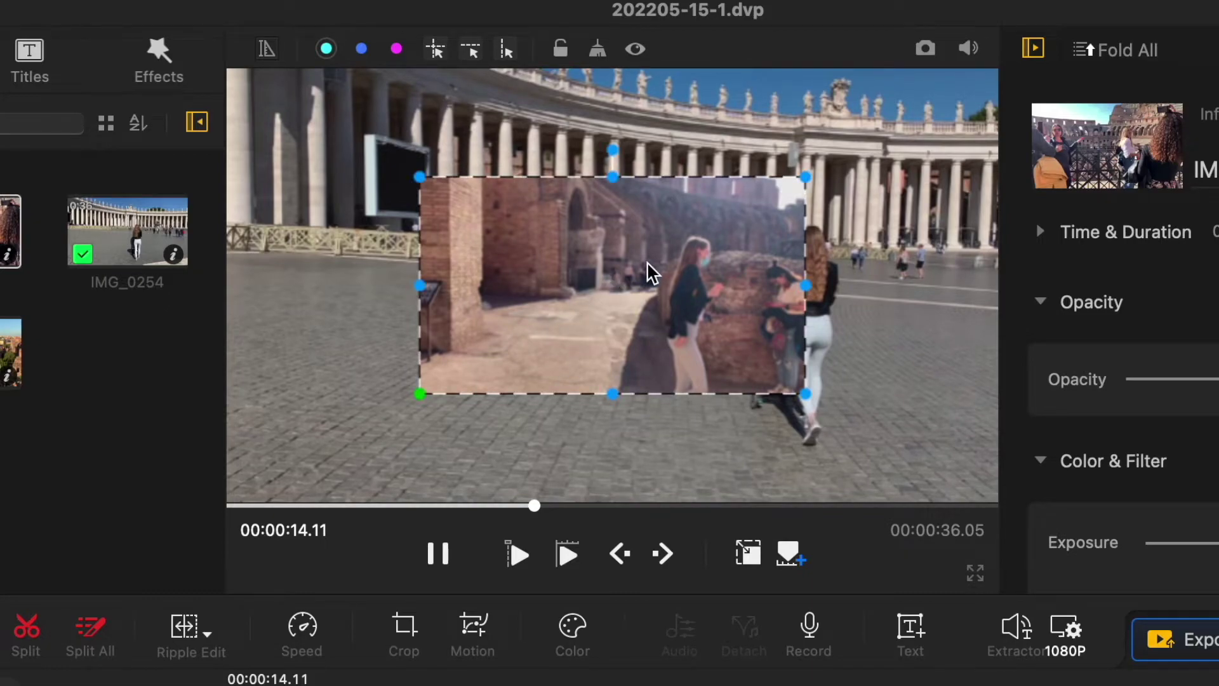
left_click_drag(805, 177, 995, 95)
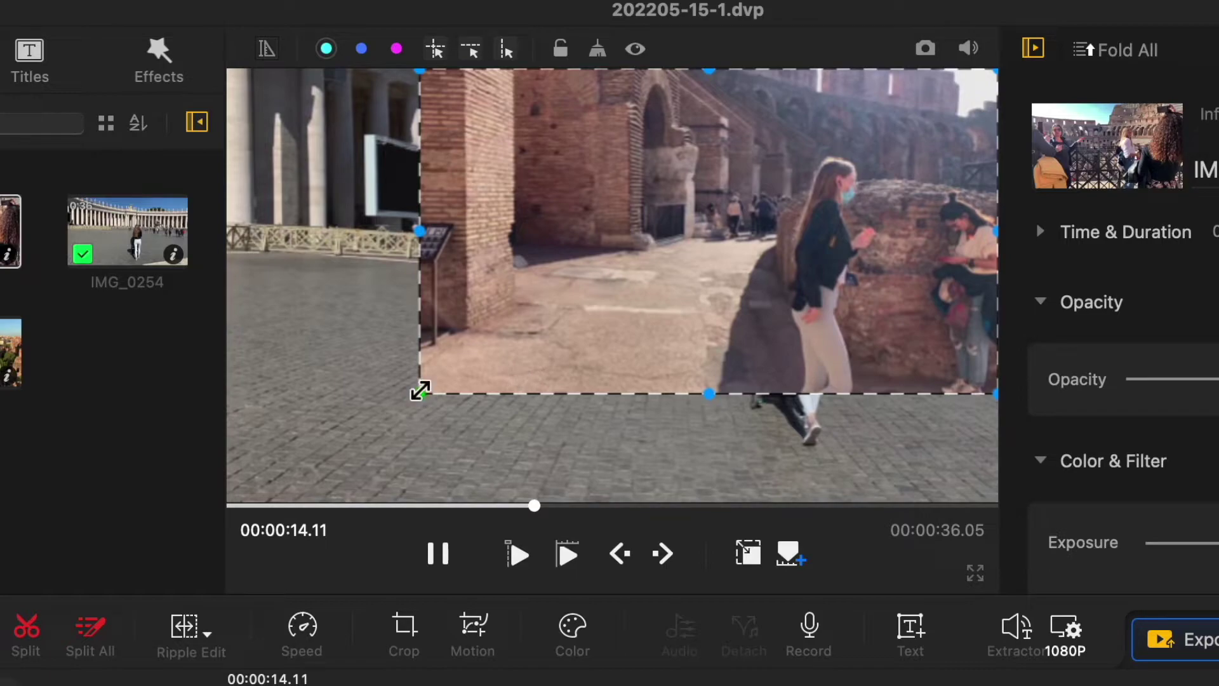
left_click_drag(419, 390, 696, 233)
left_click_drag(806, 176, 397, 313)
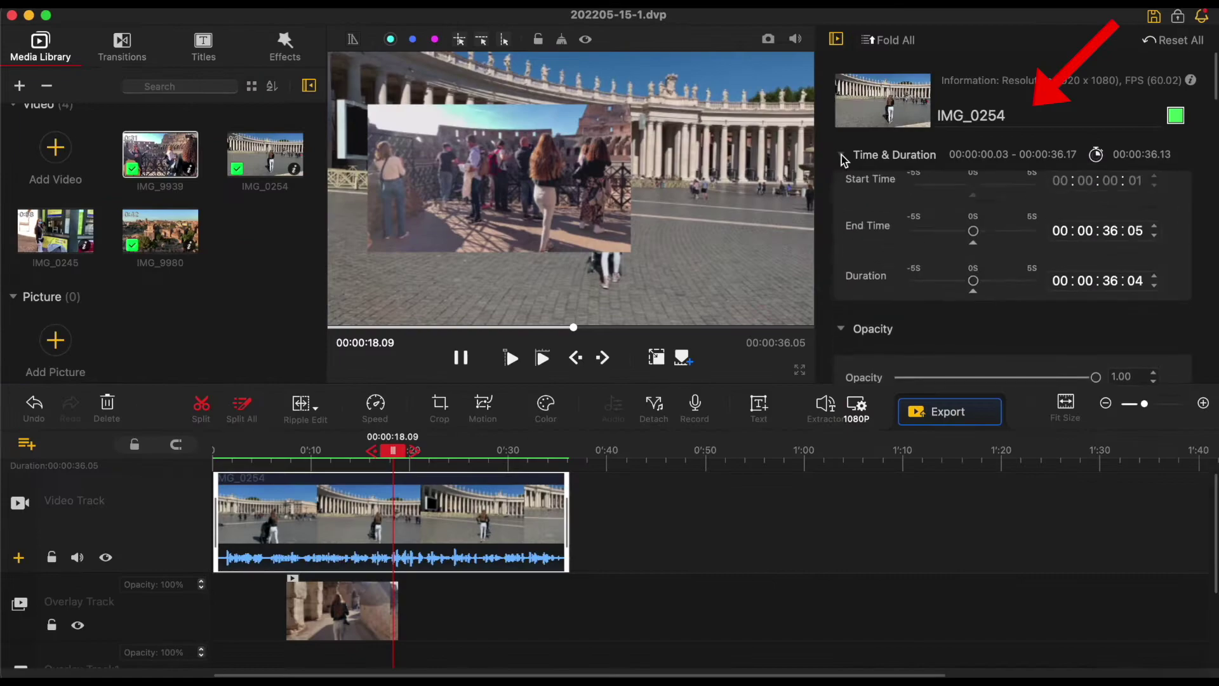
left_click(842, 155)
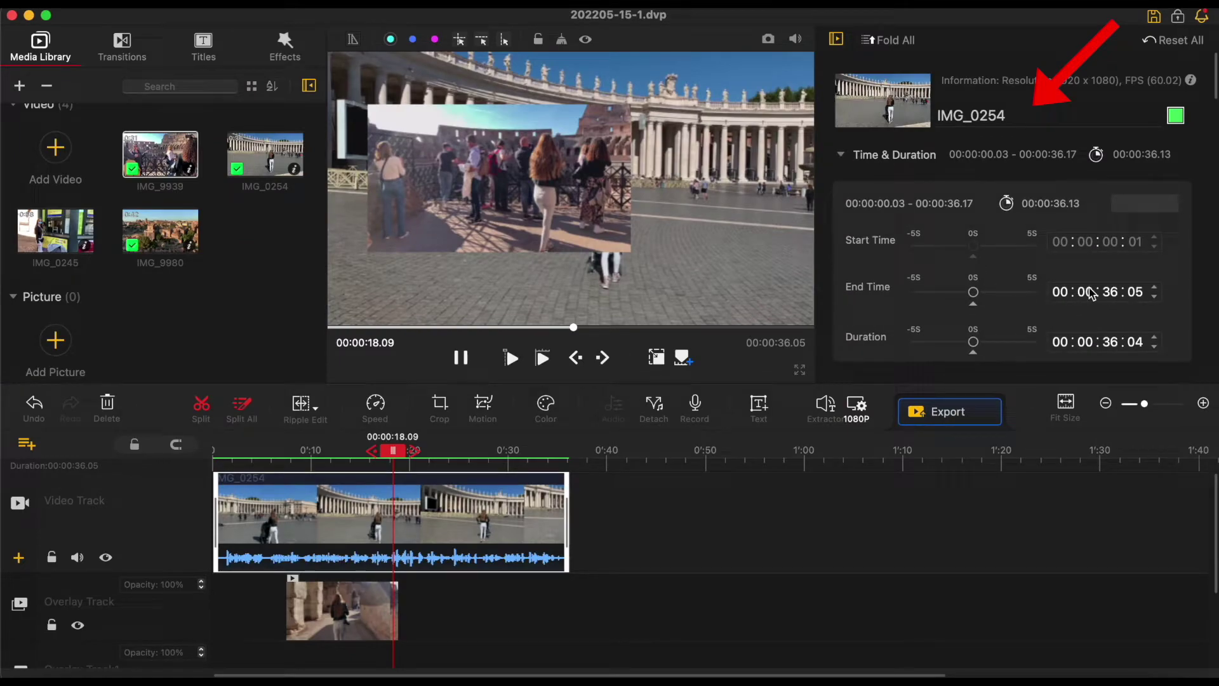
Adjust the clip's Exposure, Contrast and Rotation sliders.
scroll(1090, 293, "down", 6)
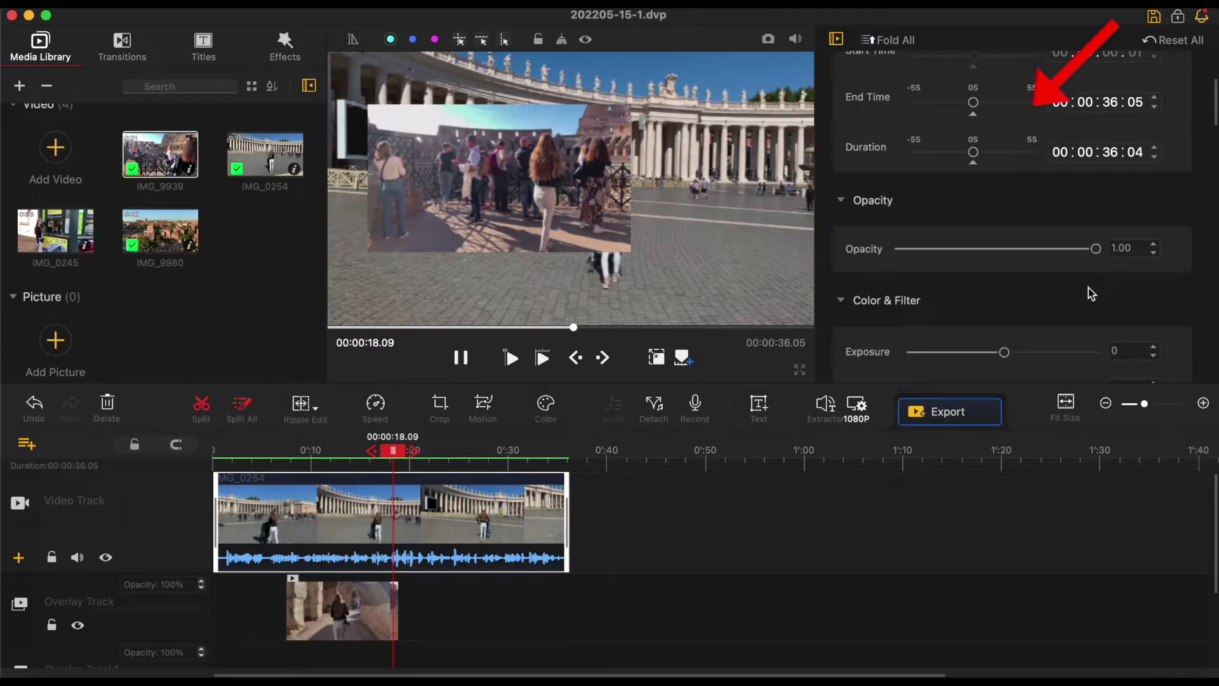
left_click_drag(1096, 254, 998, 248)
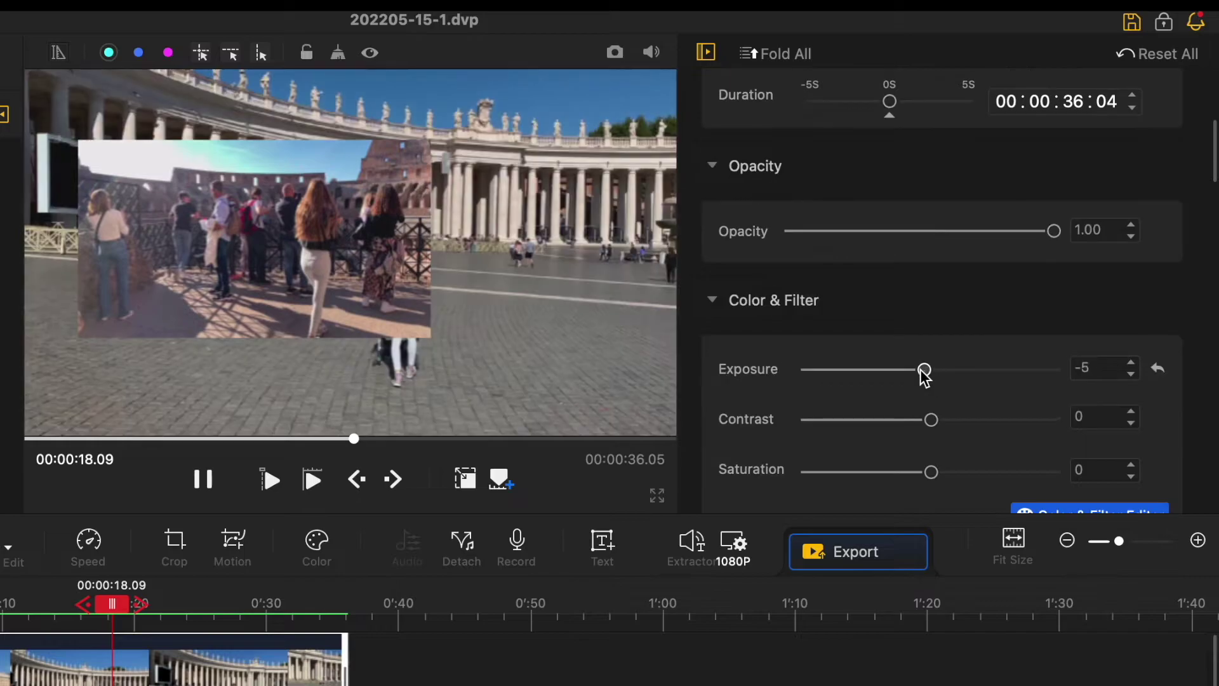
left_click_drag(998, 278, 979, 280)
left_click_drag(898, 377, 960, 375)
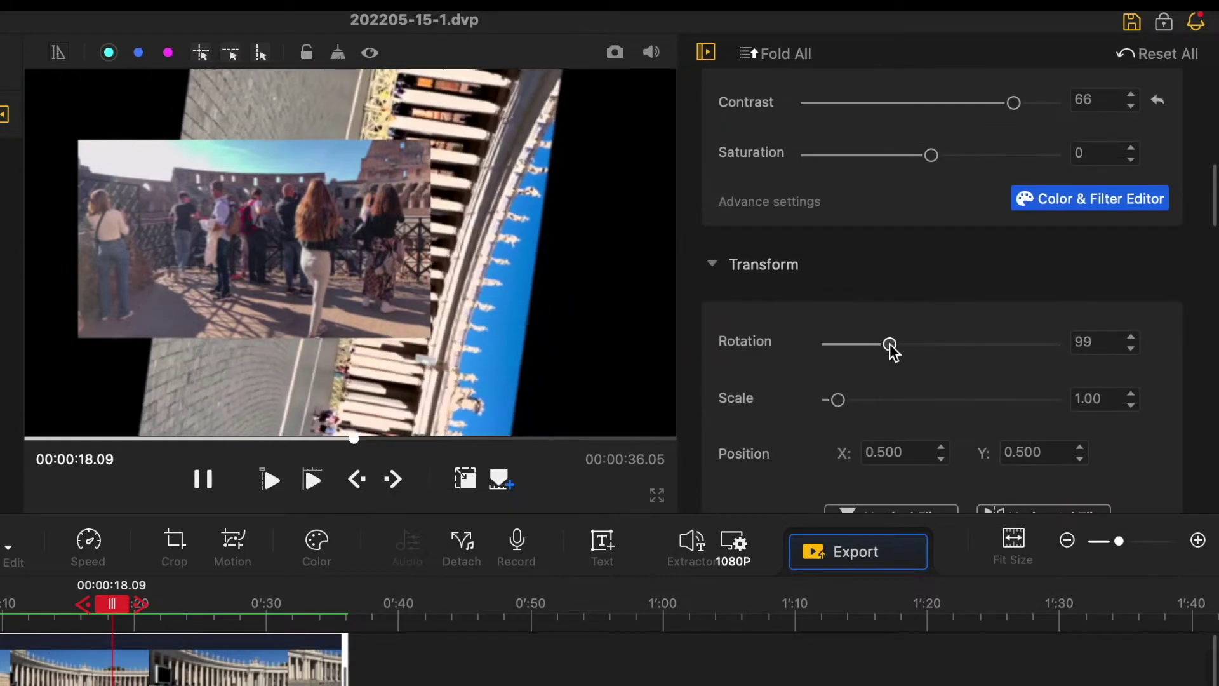
left_click_drag(889, 346, 920, 354)
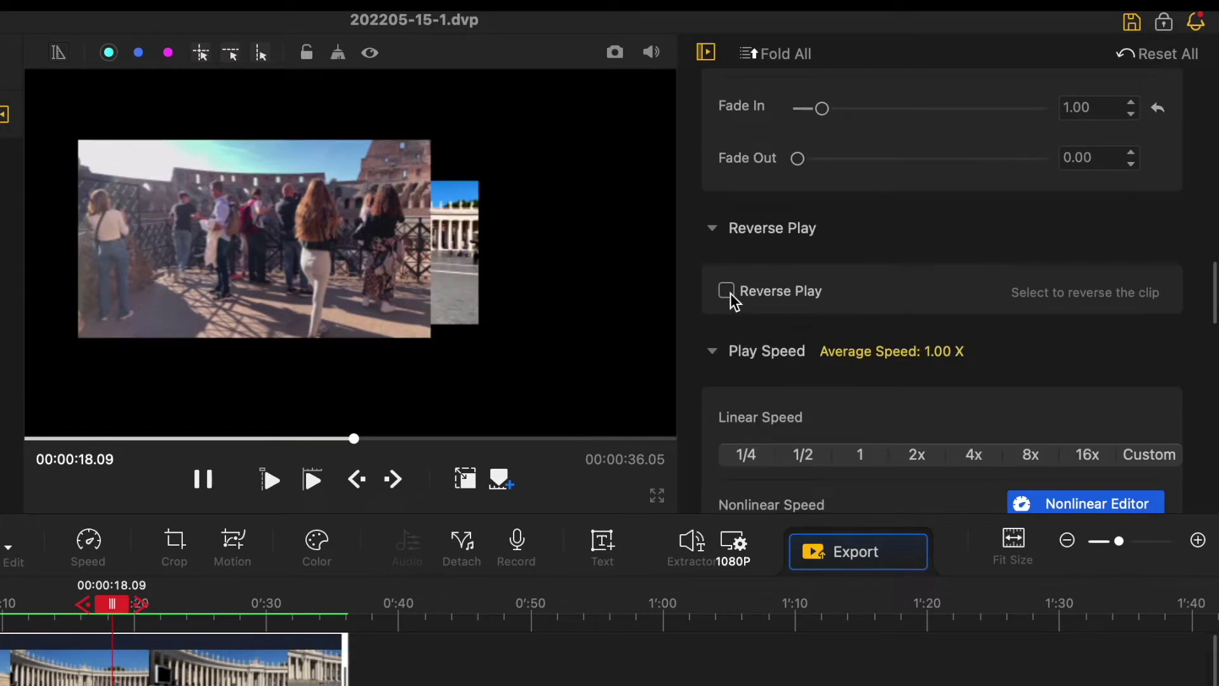
Toggle Reverse Play, open Custom speed, and switch on Lens Distortion Correction.
left_click(726, 291)
left_click(1147, 279)
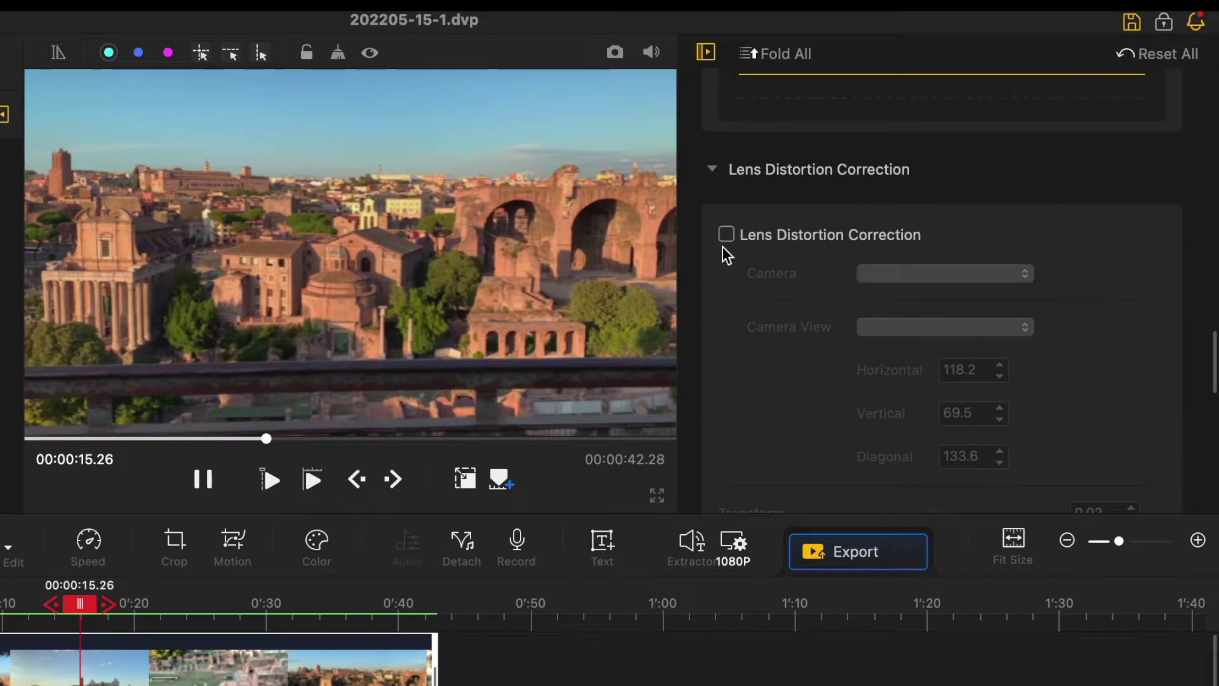
left_click(727, 235)
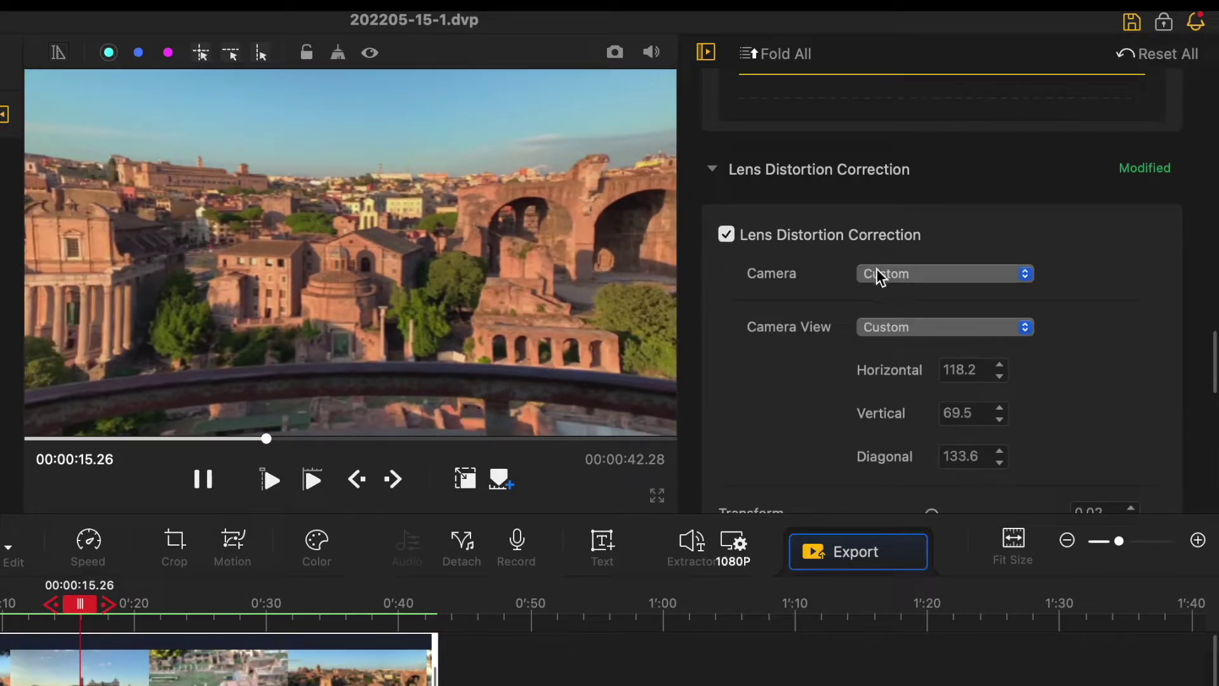
Set lens correction to GOPRO HERO 10, Narrow view, Transform 1.00, leaving Image Blurring off.
left_click(879, 274)
left_click(887, 95)
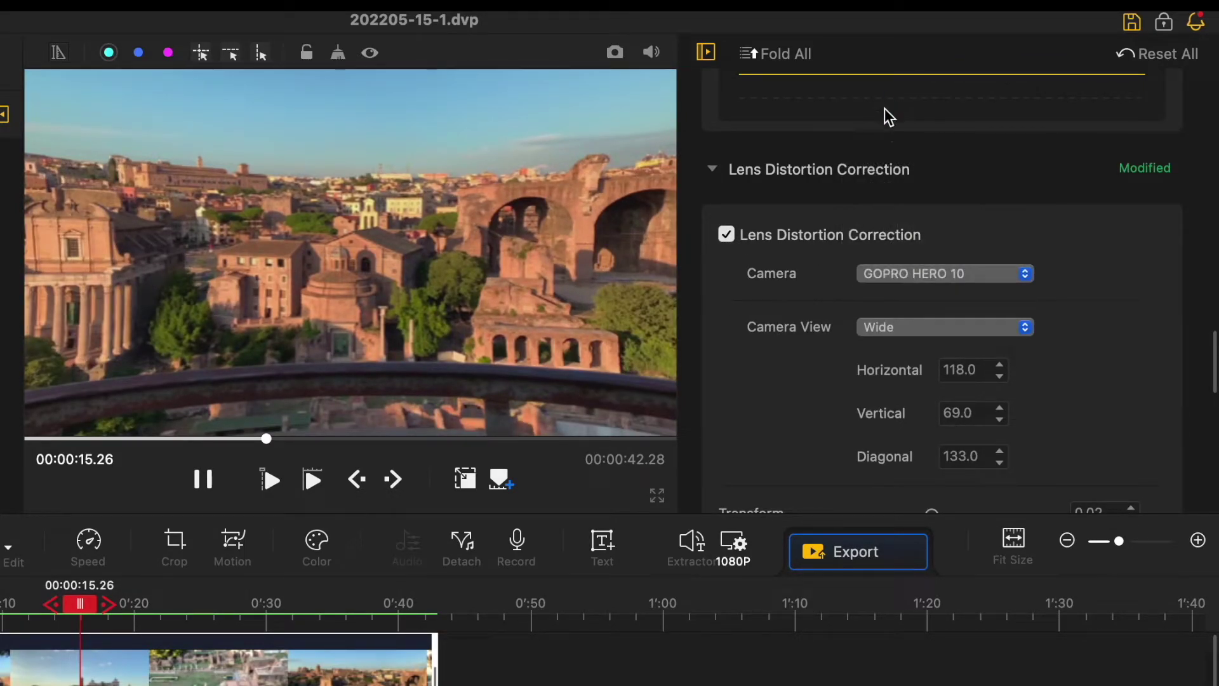
left_click(881, 323)
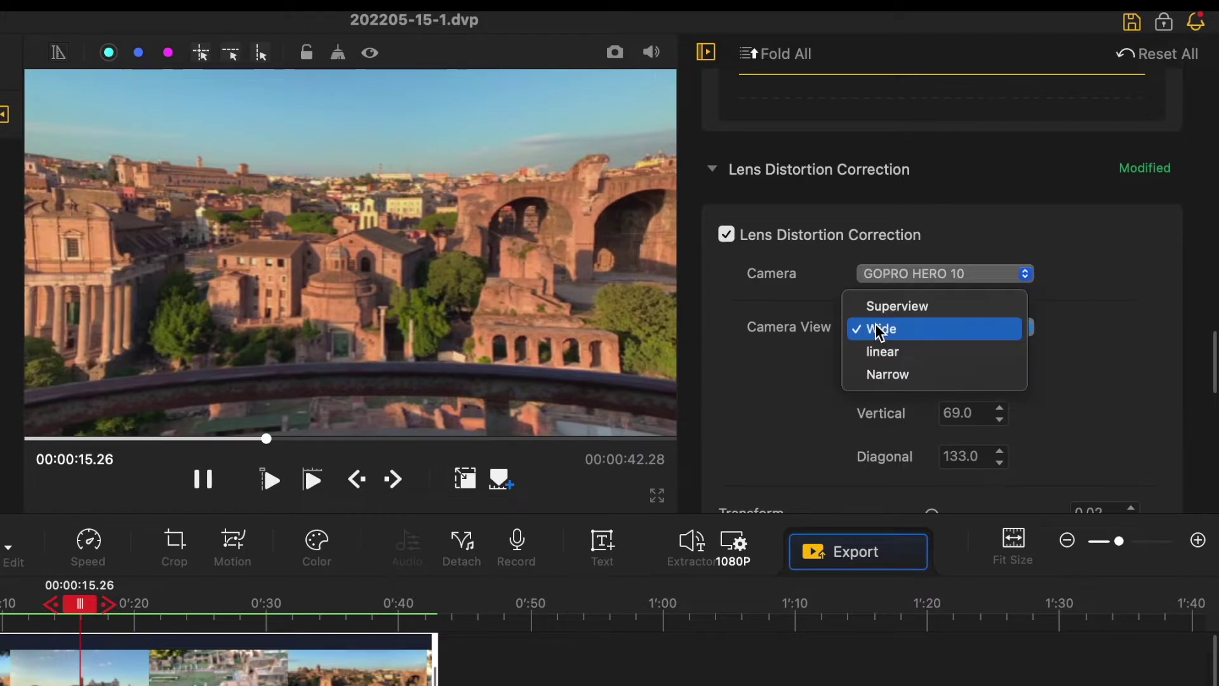
left_click(879, 373)
scroll(920, 406, "down", 2)
left_click_drag(932, 414, 1054, 419)
scroll(736, 336, "down", 5)
left_click(726, 329)
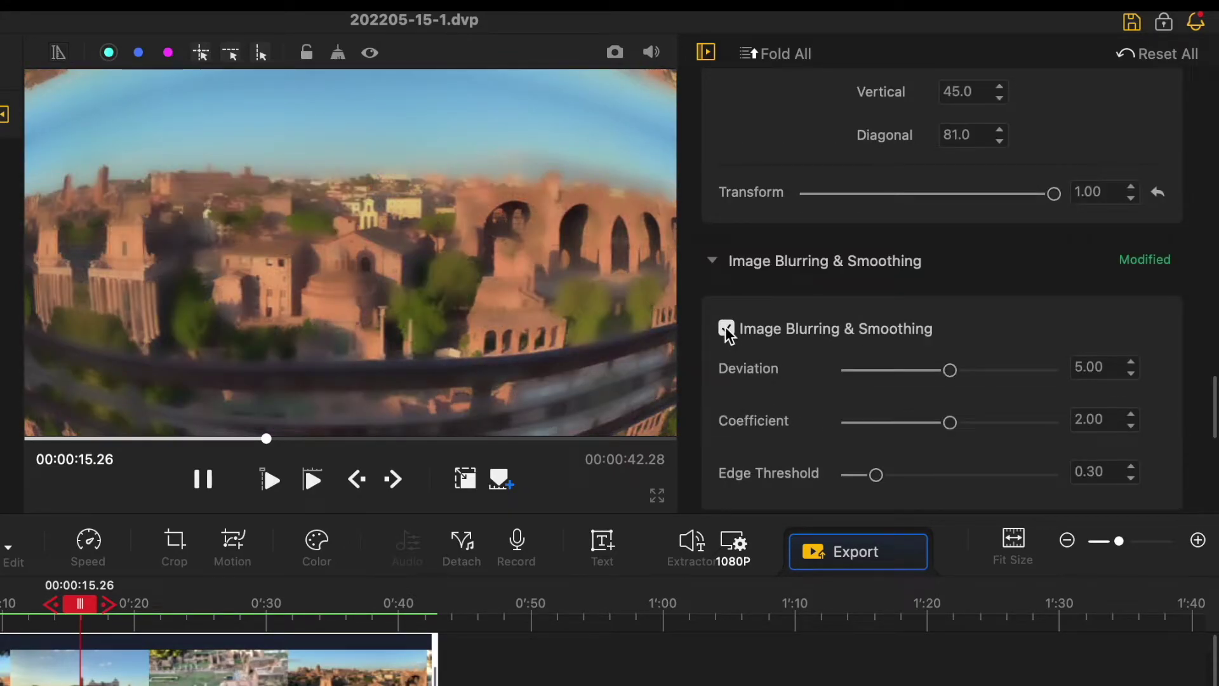
left_click(726, 330)
Try the Man, Woman, Child and Robot voice presets, ending on Robot.
scroll(730, 330, "down", 5)
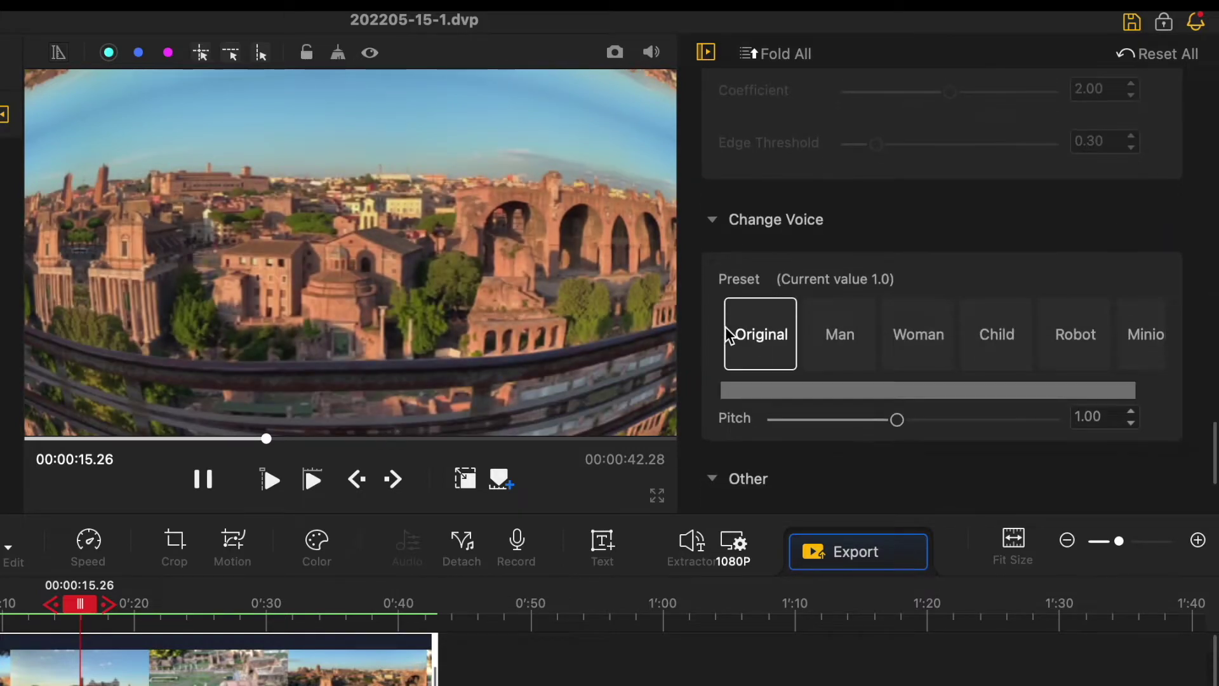
left_click(846, 339)
left_click(914, 338)
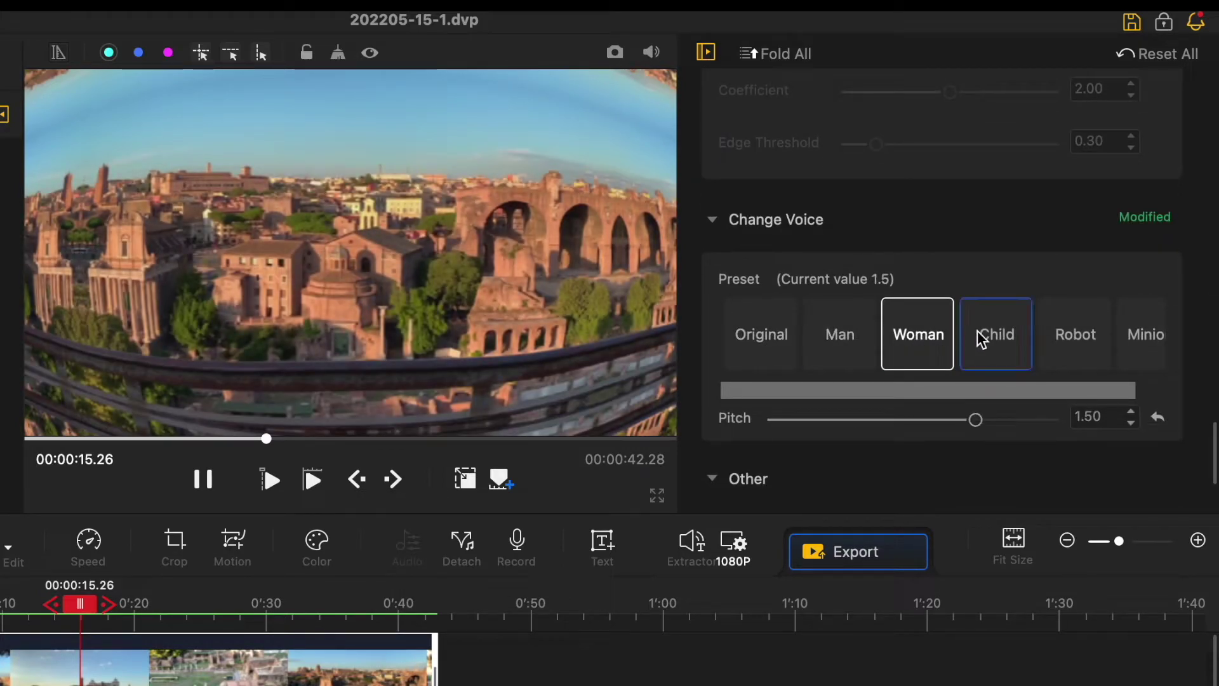
left_click(998, 338)
left_click(1064, 344)
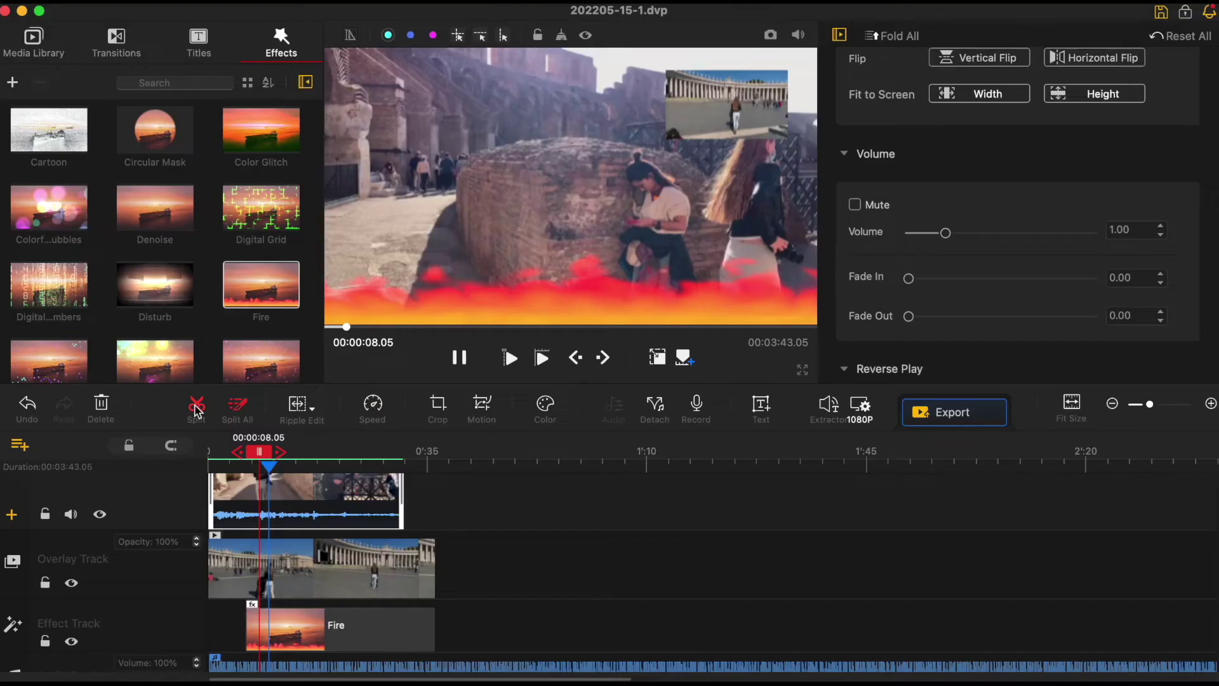
Split the clips at the playhead with Split and Split All, shifting parts slightly later.
left_click(351, 358)
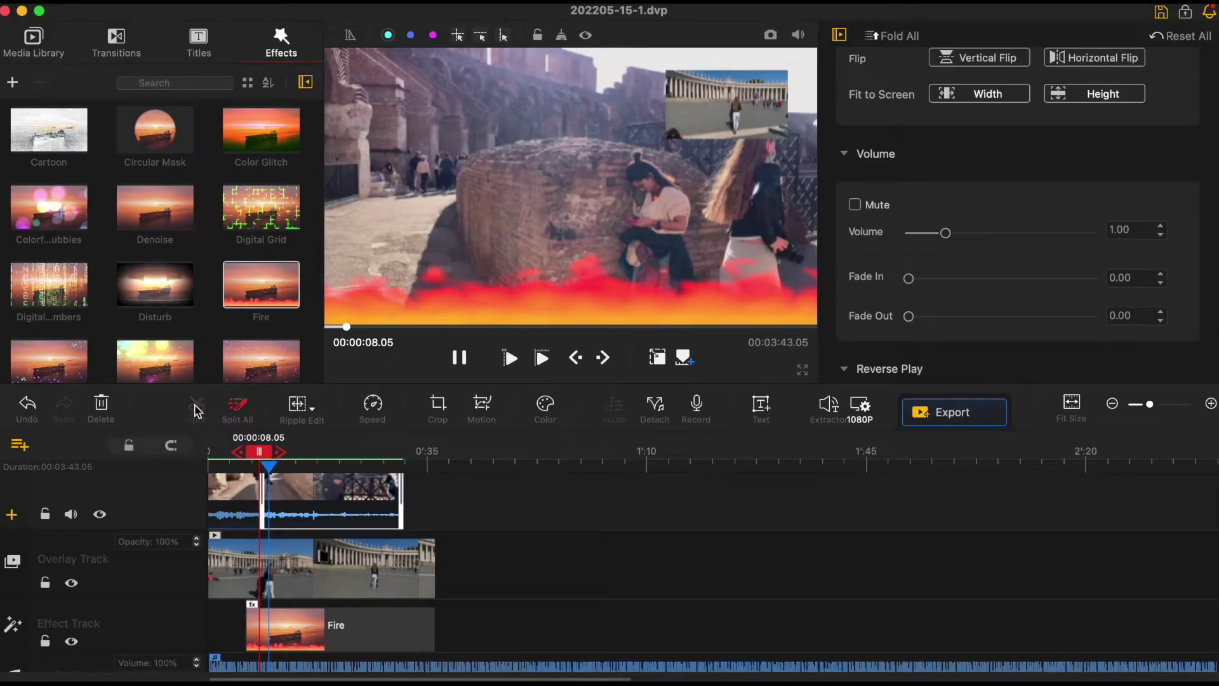
mouse_move(287, 494)
left_mouse_down()
mouse_move(325, 495)
mouse_move(301, 494)
left_mouse_up()
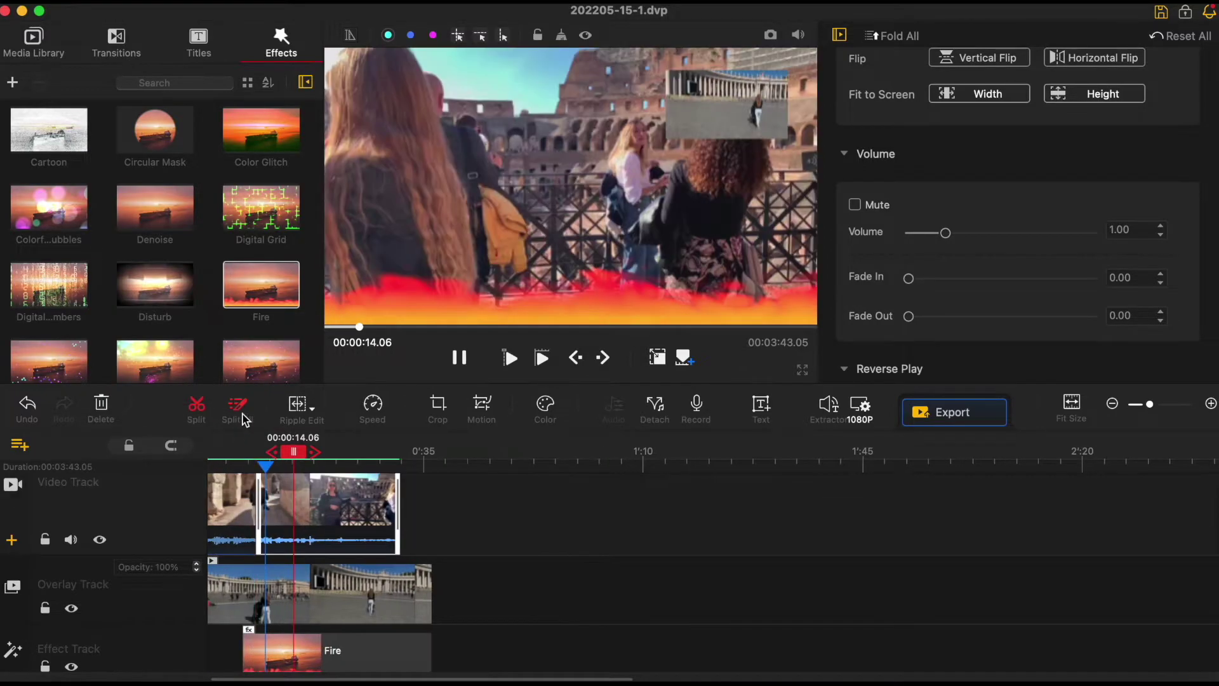
left_click(241, 416)
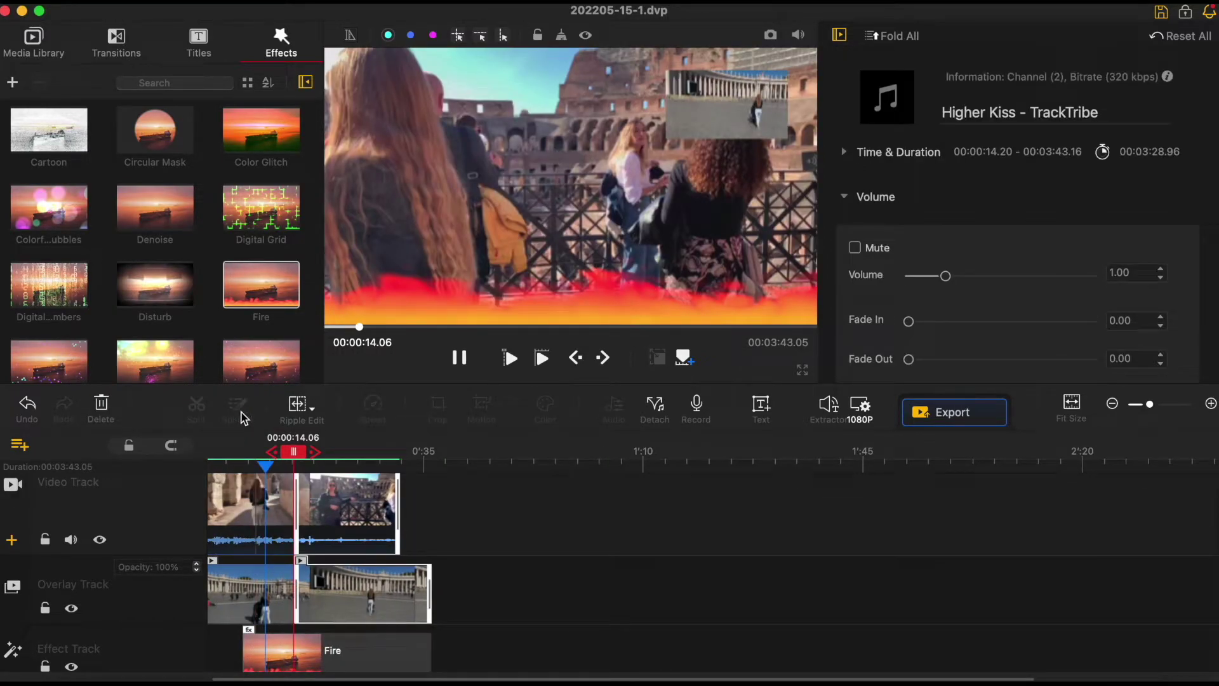
left_click_drag(320, 591, 334, 585)
scroll(341, 609, "down", 2)
Delete IMG_0245 and IMG_9939 from the timeline.
left_click(341, 646)
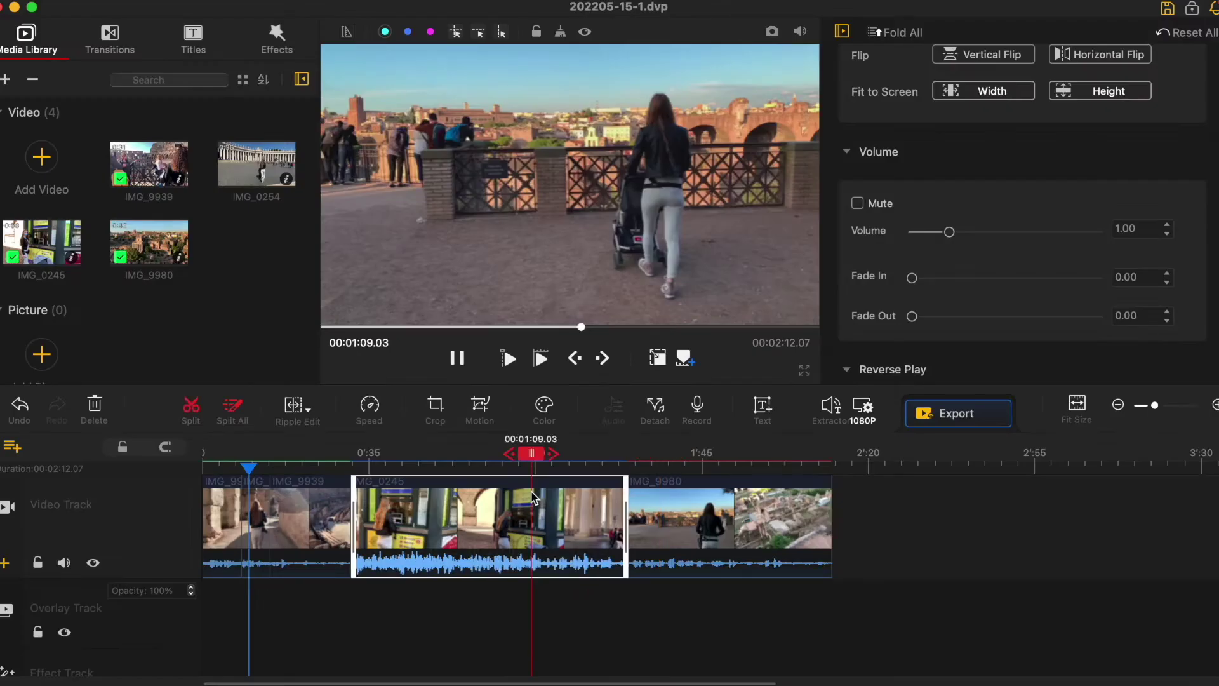
key("Delete")
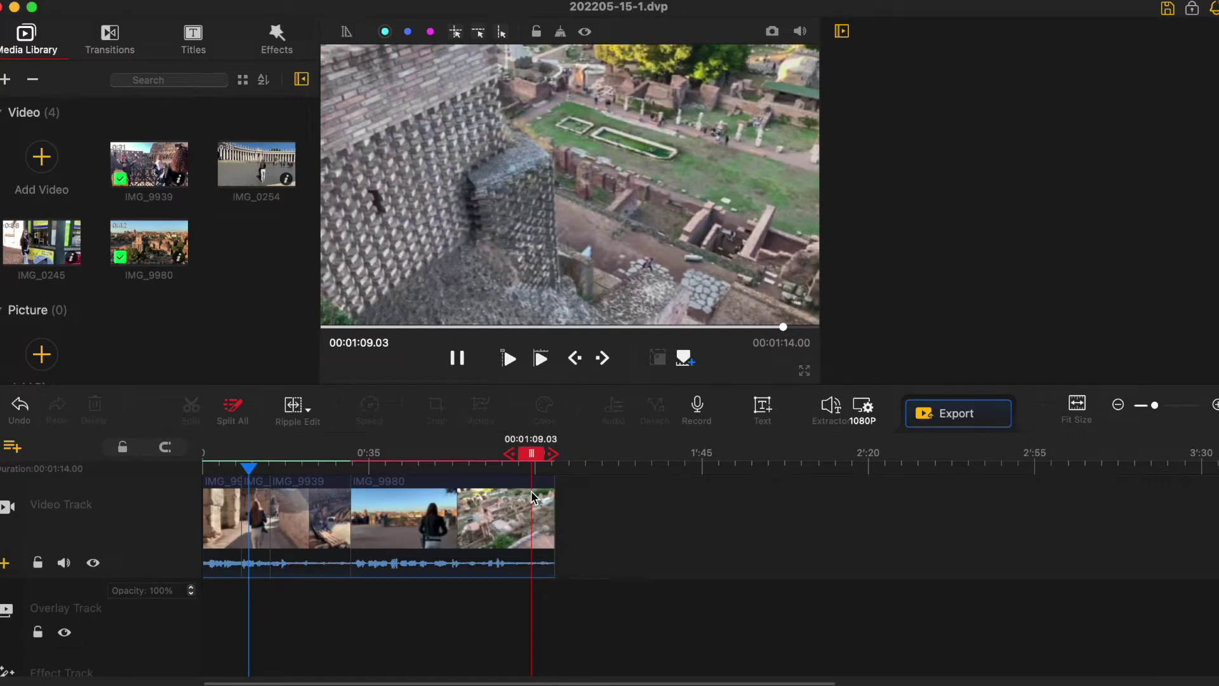
left_click(287, 522)
key("Delete")
Select IMG_9980, view its Speed settings and play a preview.
left_click(287, 522)
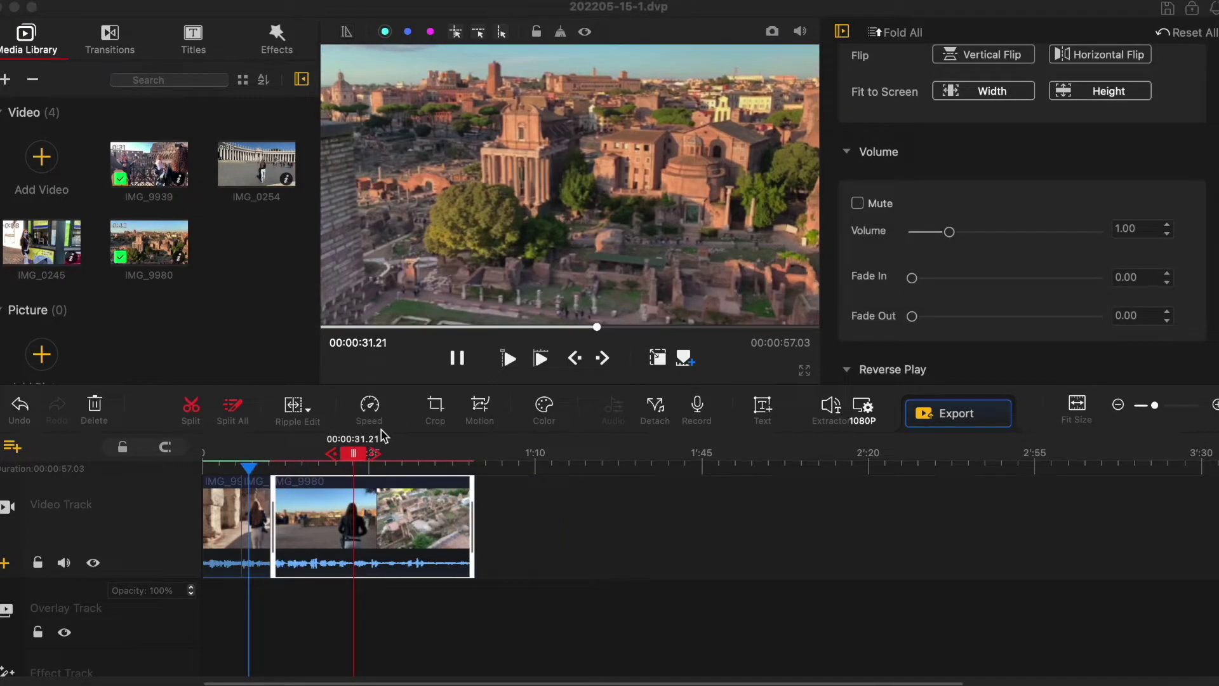
left_click(370, 410)
key("space")
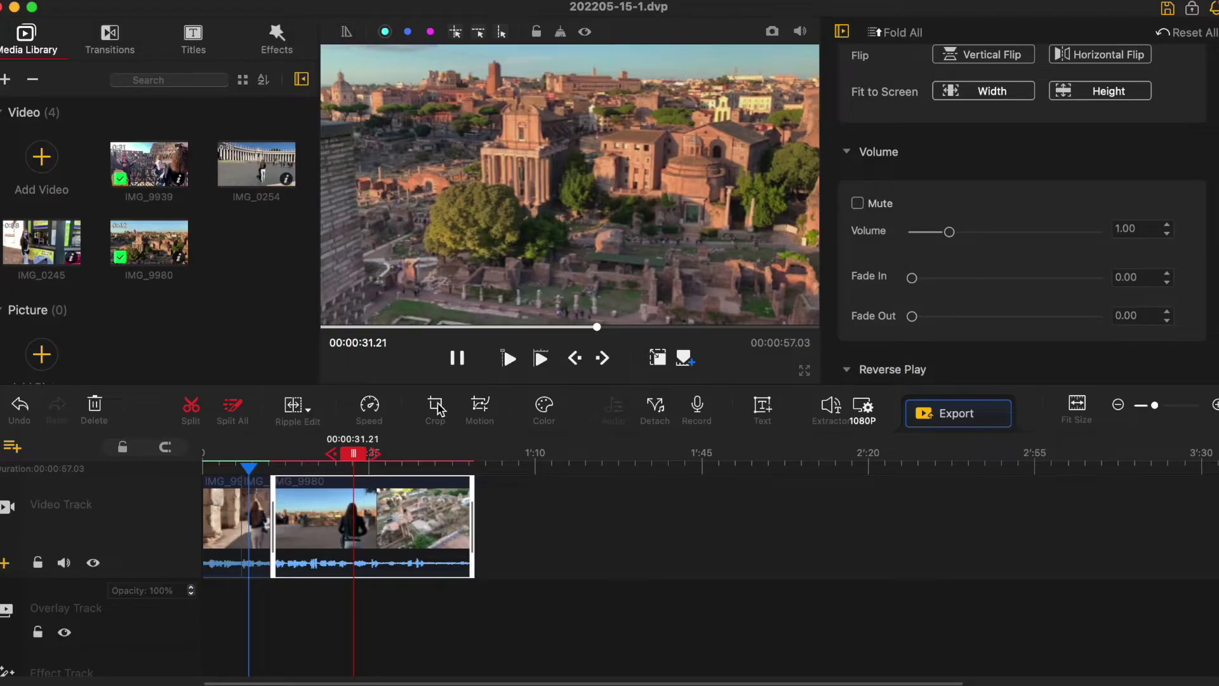
left_click(437, 407)
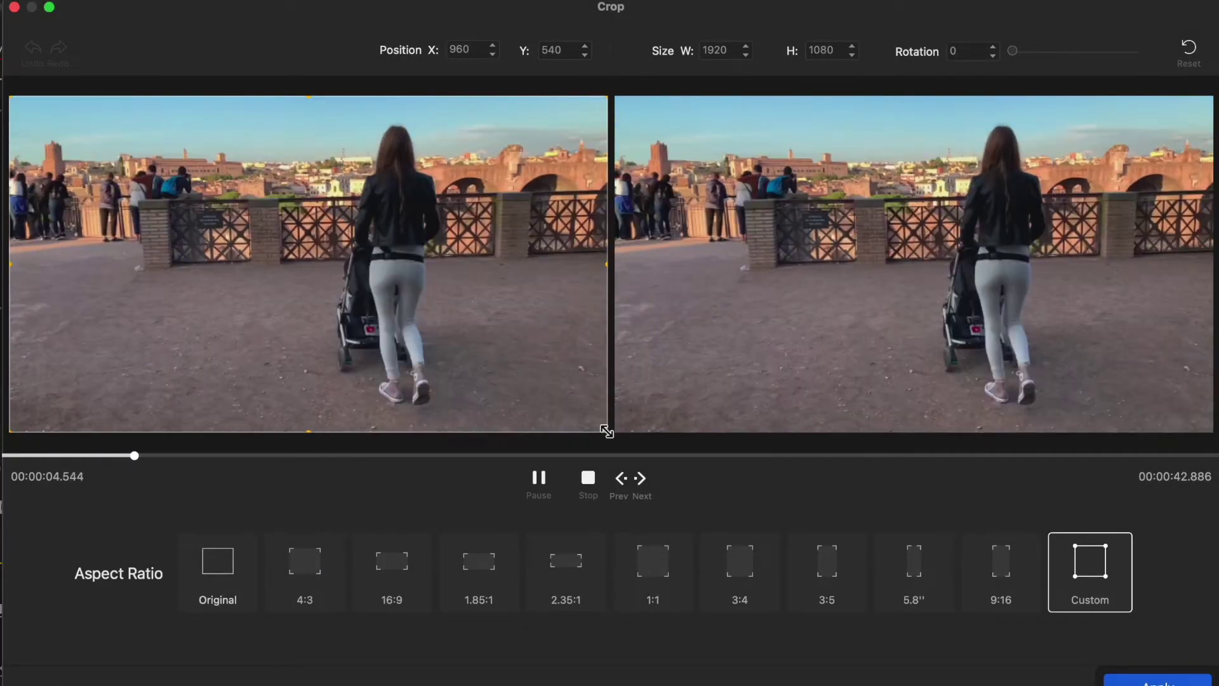
Crop IMG_9980 to 1669×930 and give it Move Up motion with a repositioned second keyframe.
left_click_drag(605, 429, 379, 337)
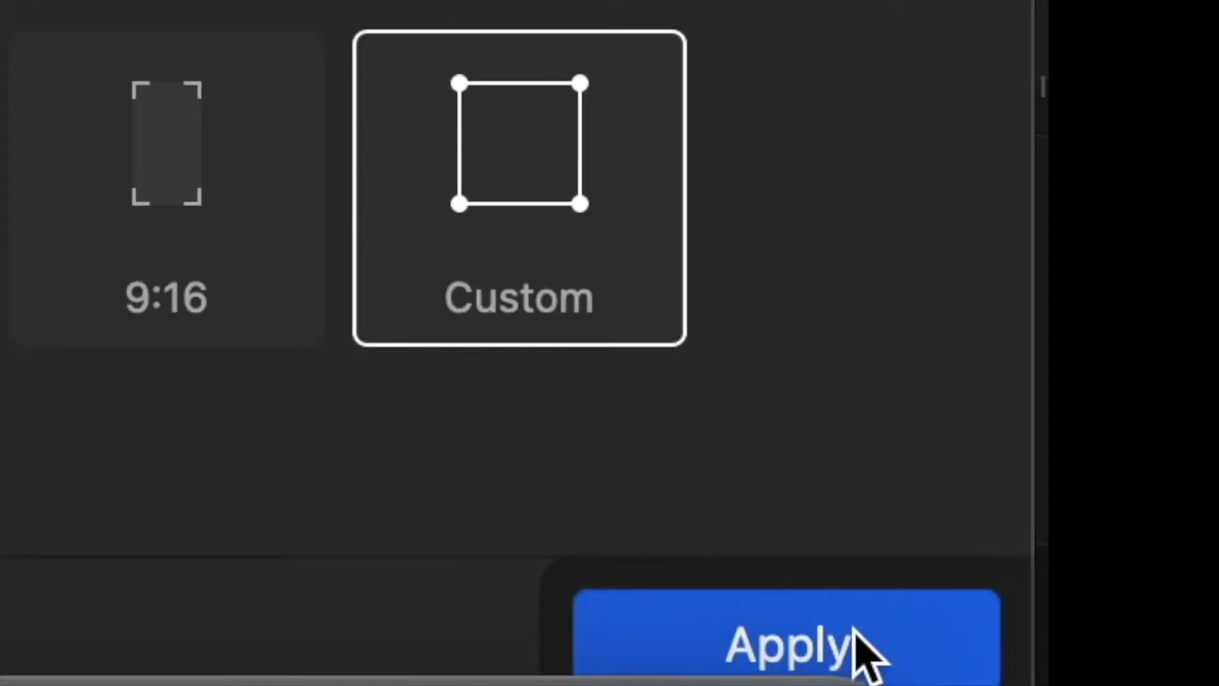
left_click(854, 635)
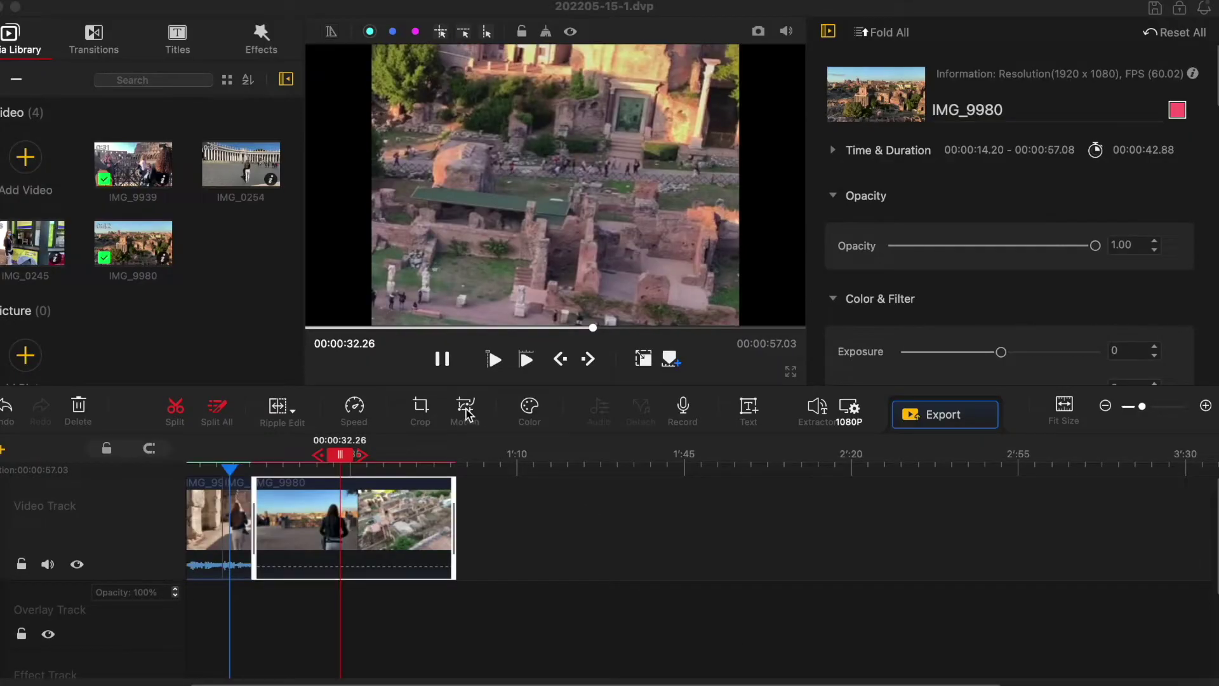
left_click(466, 410)
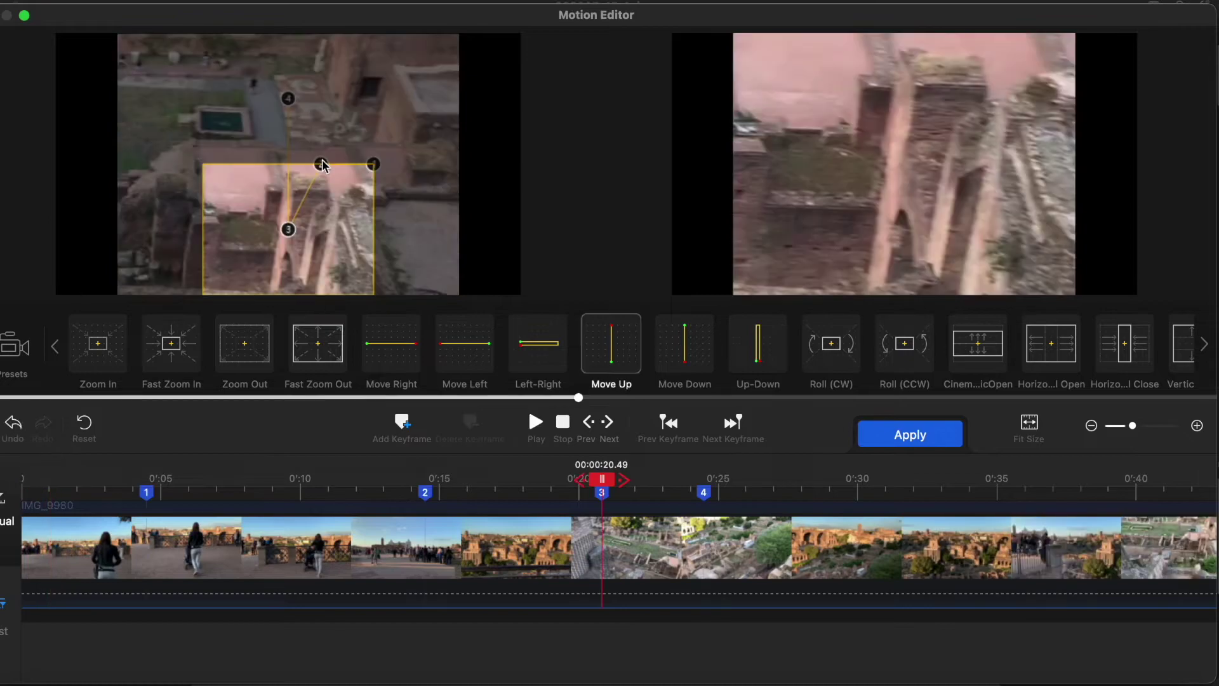
left_click_drag(322, 165, 362, 115)
key("space")
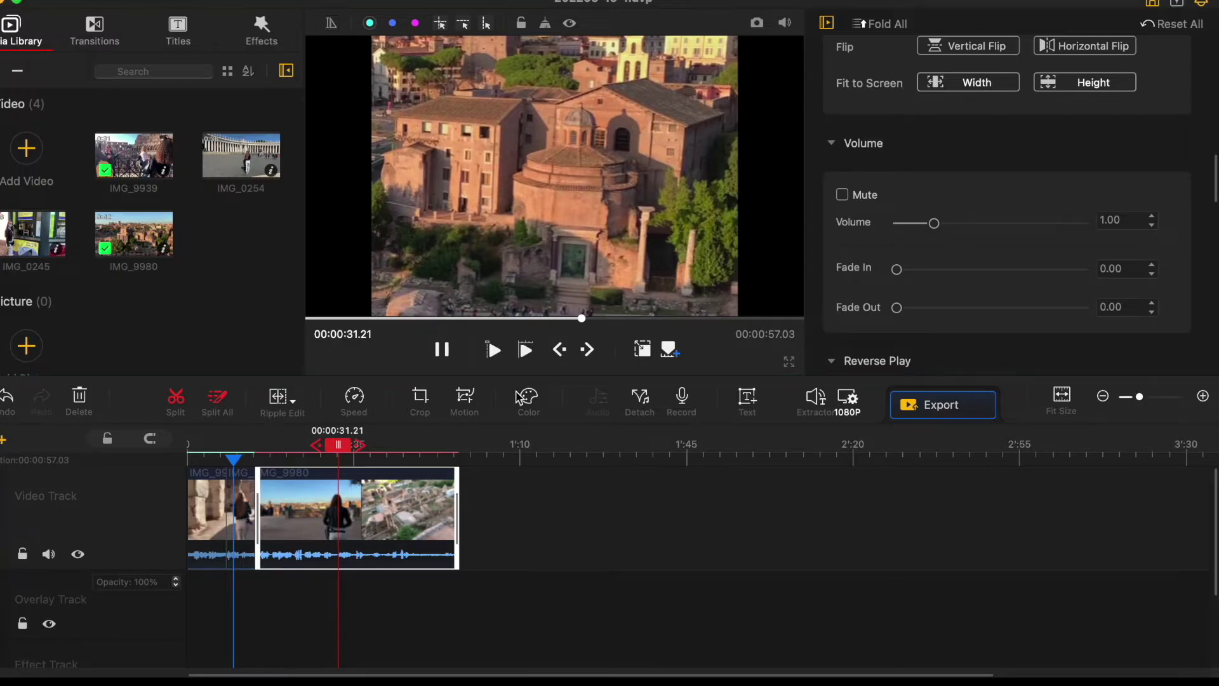
Apply the Travel3 filter to IMG_9980 with Contrast at -18.
left_click(529, 398)
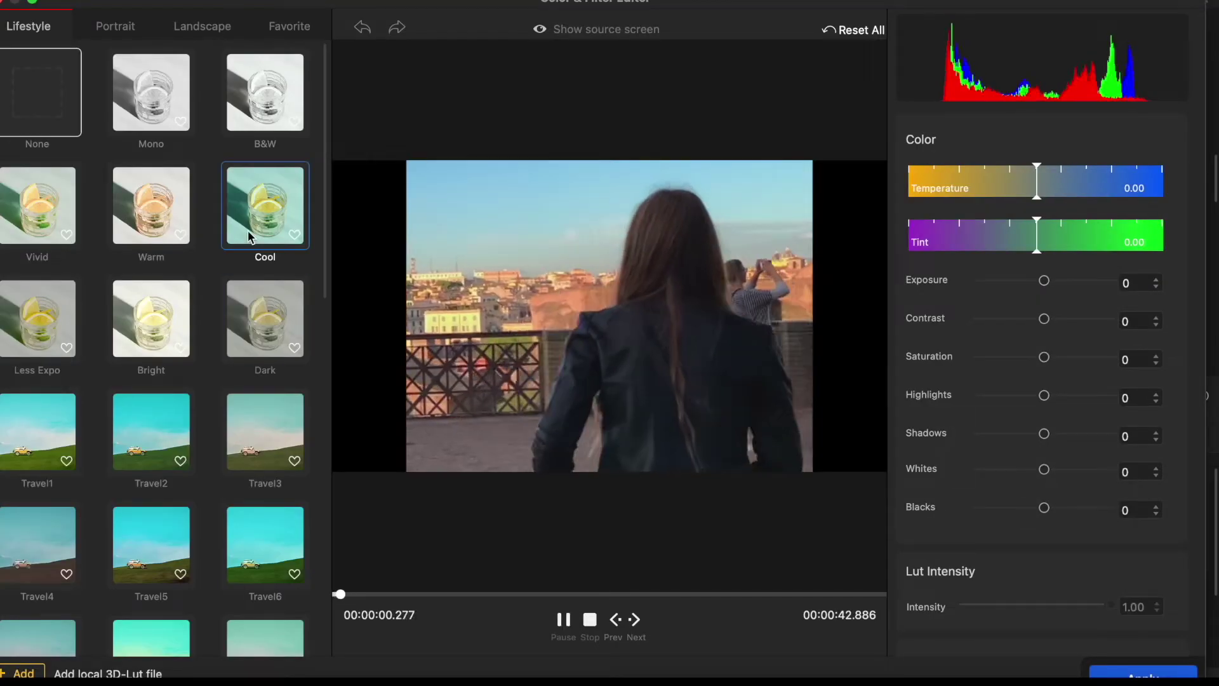
left_click(264, 432)
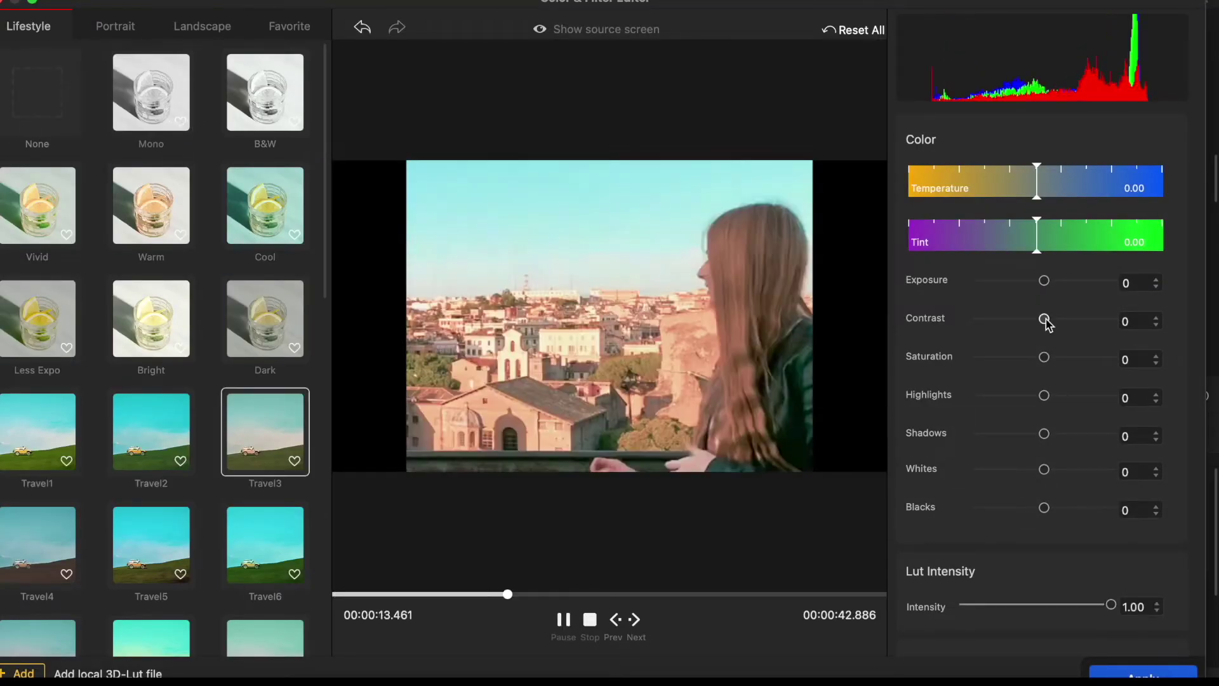
mouse_move(1039, 316)
left_mouse_down()
mouse_move(1069, 318)
mouse_move(1032, 328)
left_mouse_up()
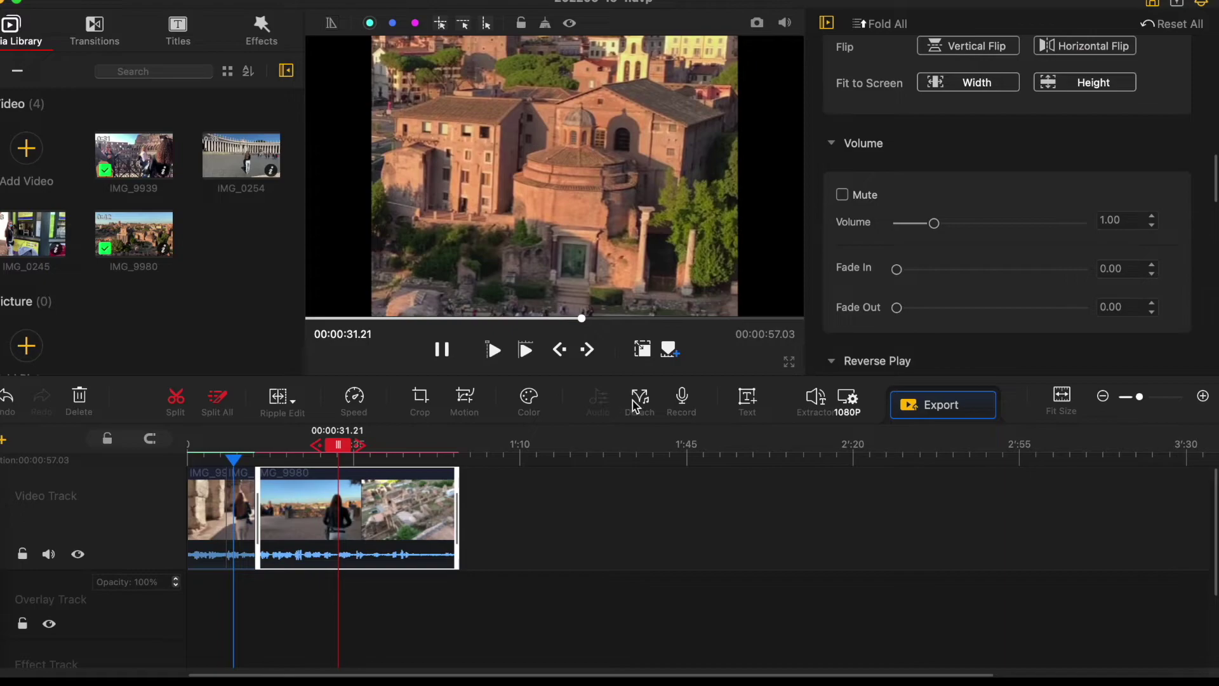
Detach IMG_9980's audio, then briefly open the Record and Audio To Text tools.
left_click(640, 400)
scroll(304, 526, "down", 3)
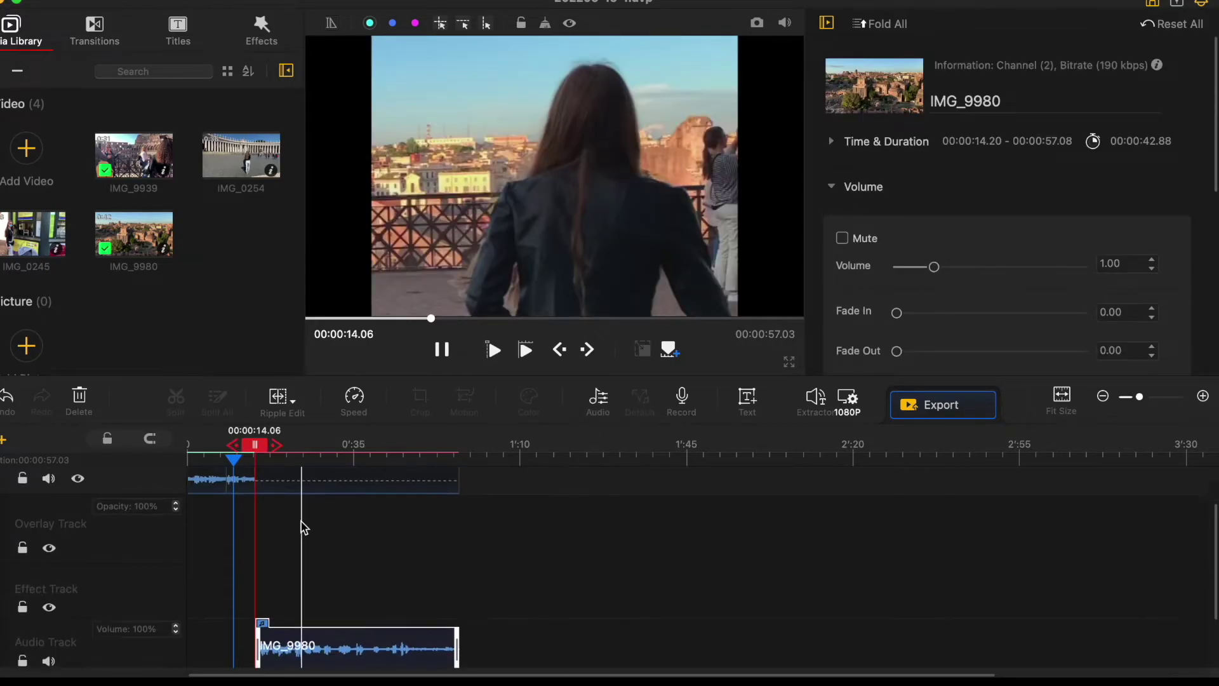
scroll(304, 527, "up", 2)
left_click(683, 400)
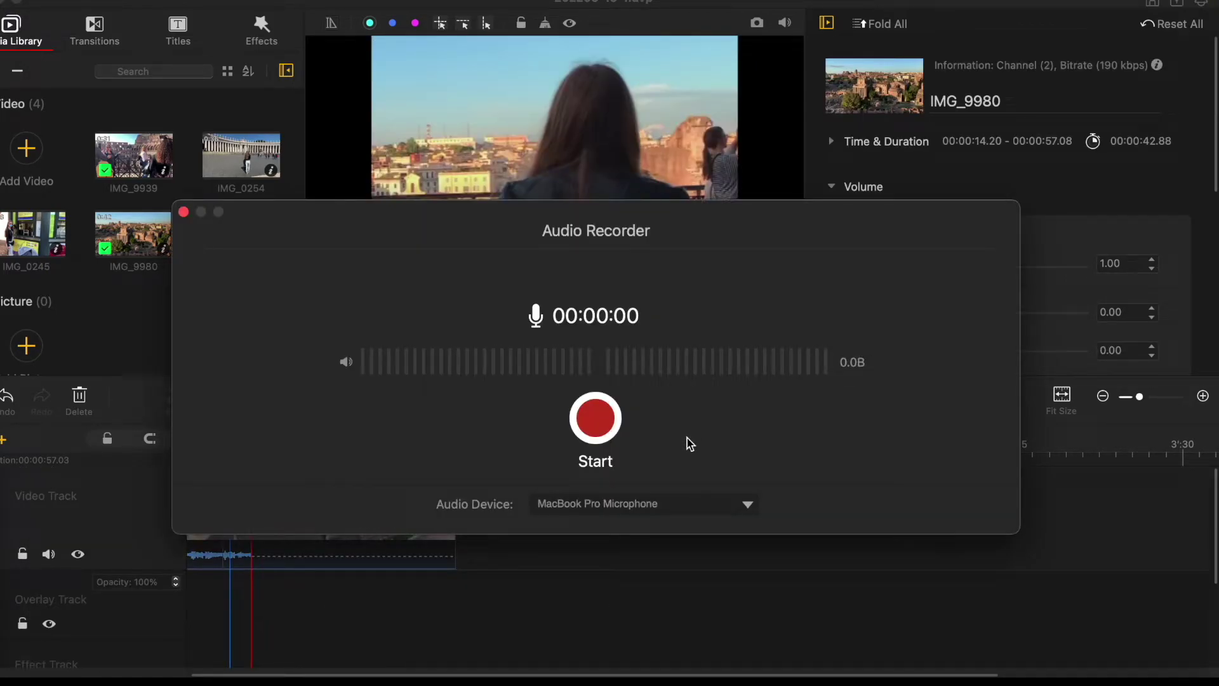
key("Escape")
left_click(809, 397)
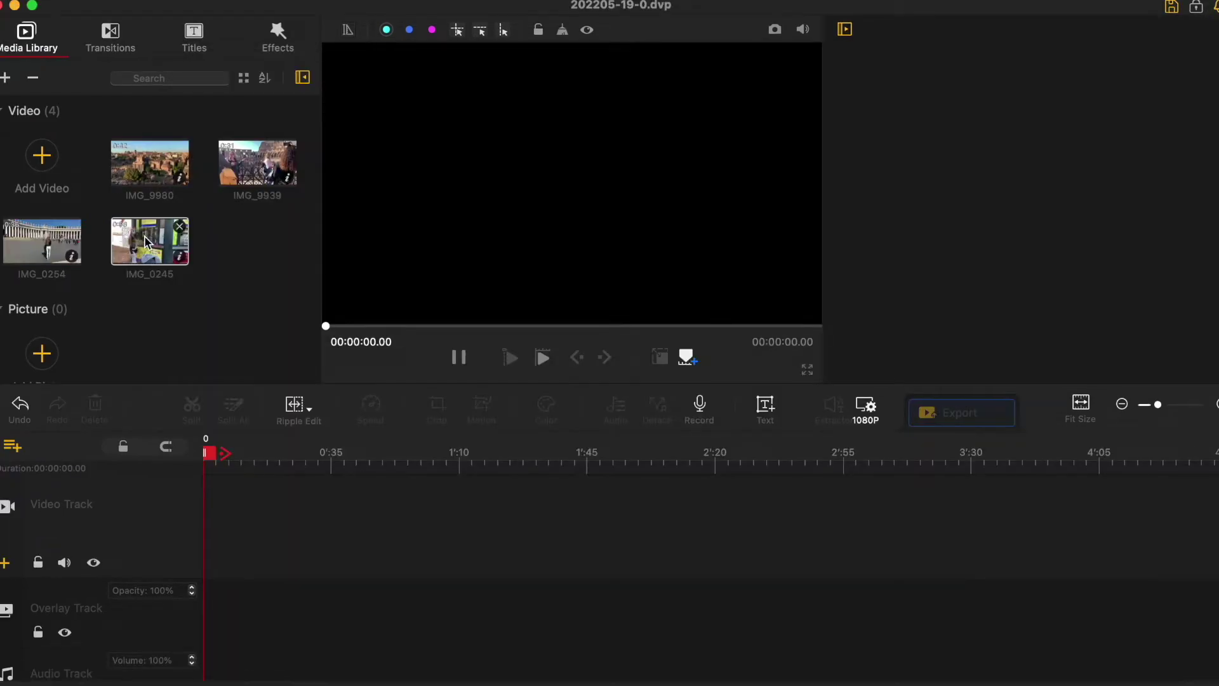
Place IMG_0245 and IMG_0254 on the video track and open the sequence with Fade to White.
left_click_drag(179, 317, 249, 517)
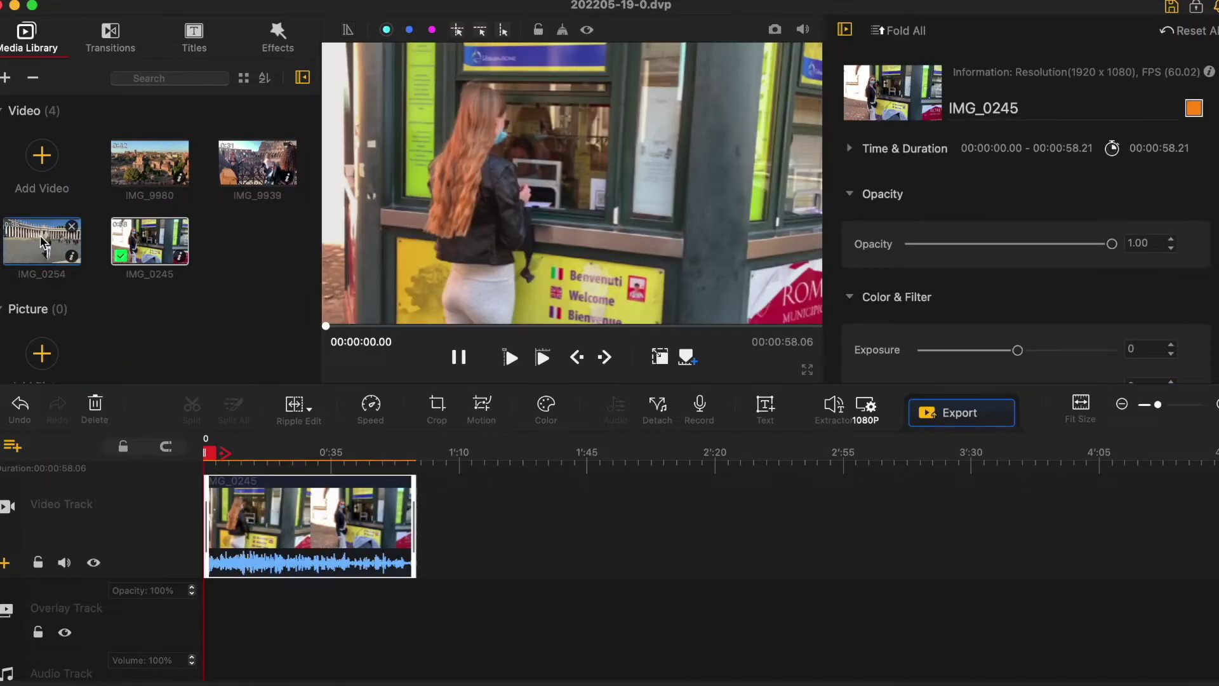
left_click_drag(42, 241, 456, 511)
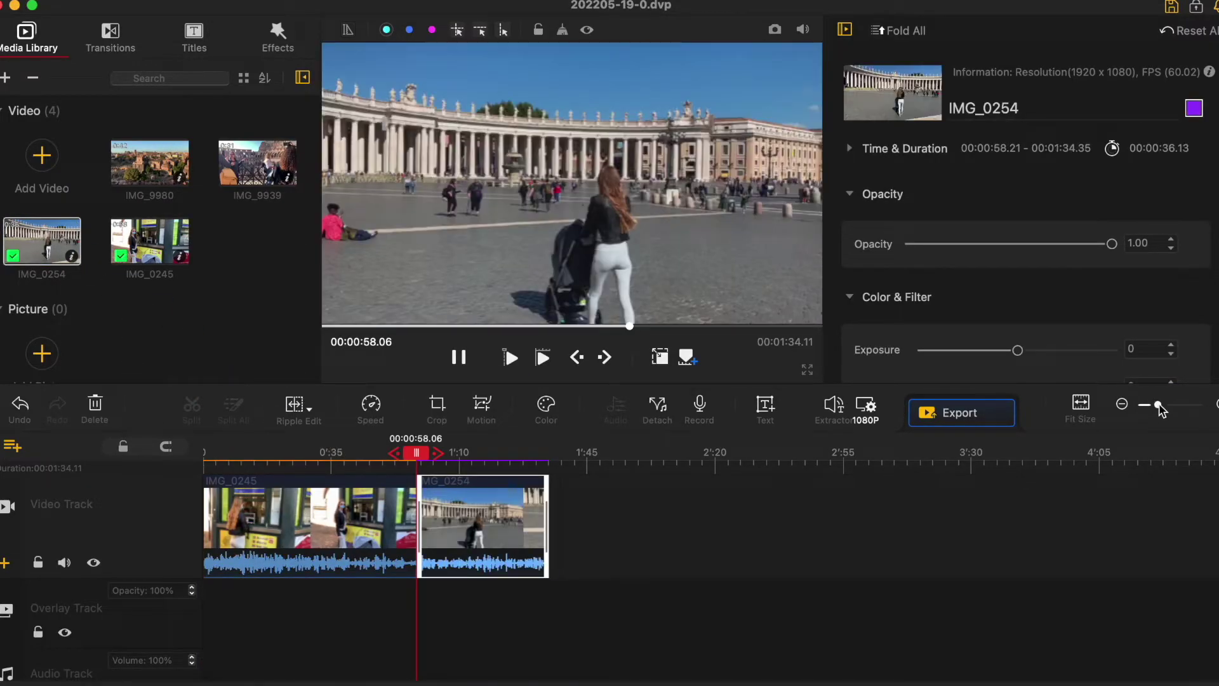
left_click_drag(1161, 409, 1162, 405)
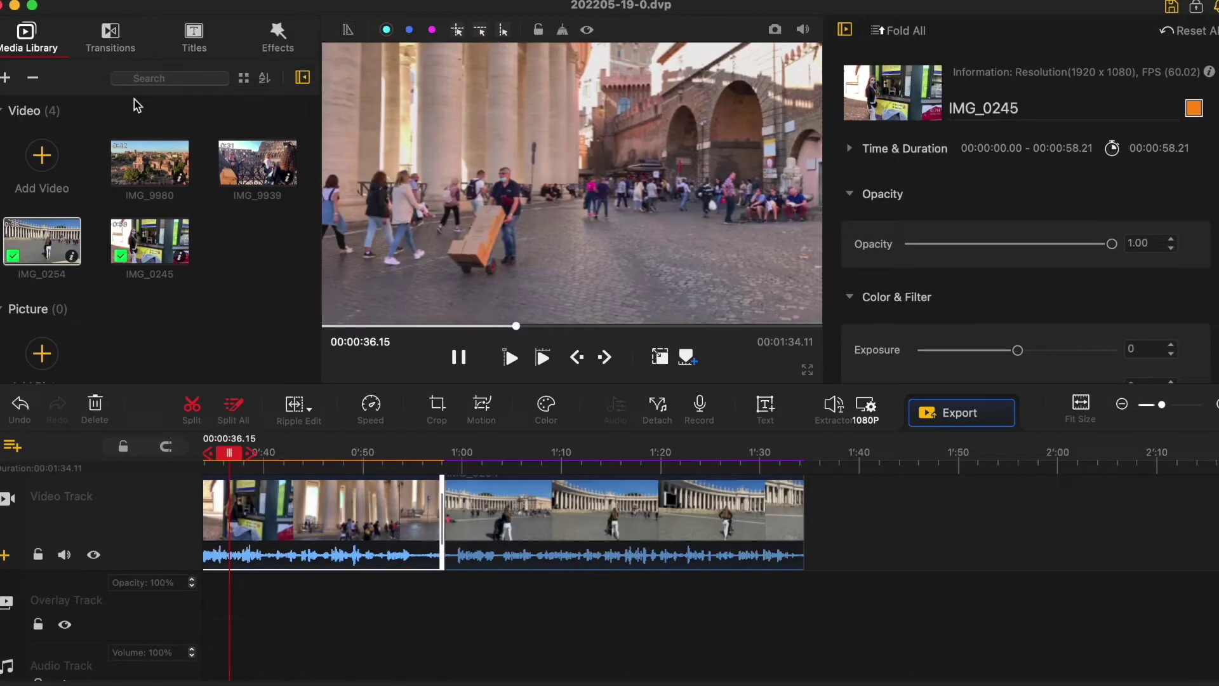
left_click(111, 38)
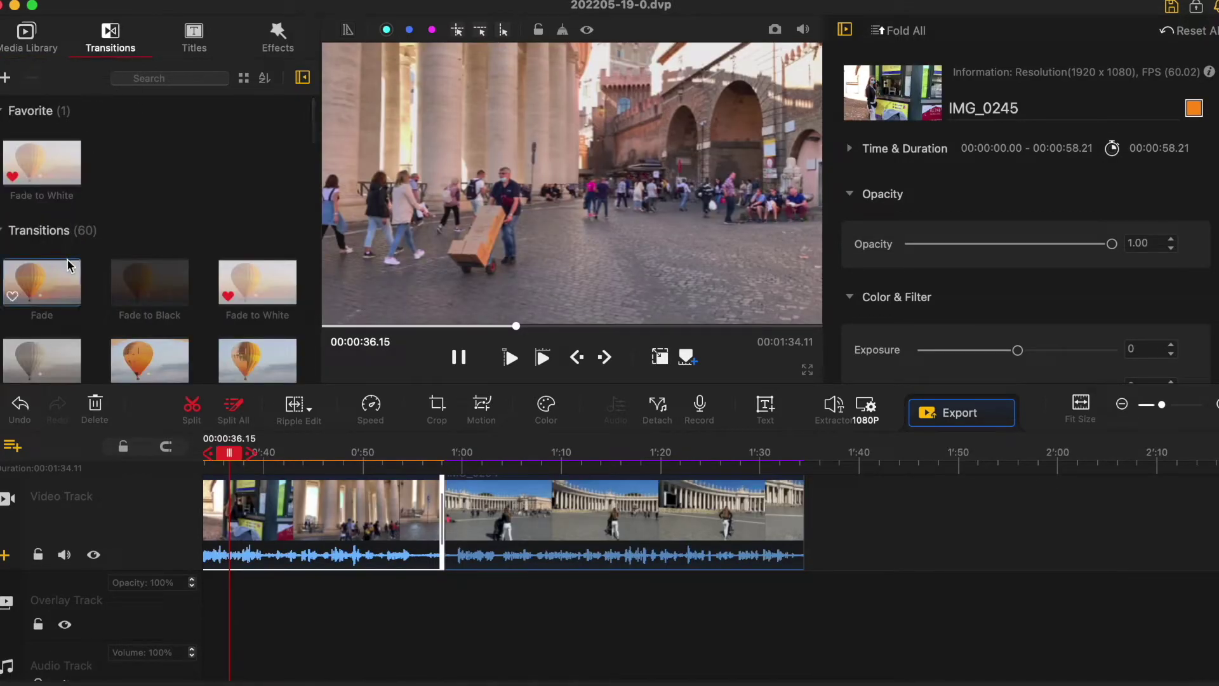
left_click_drag(41, 162, 210, 515)
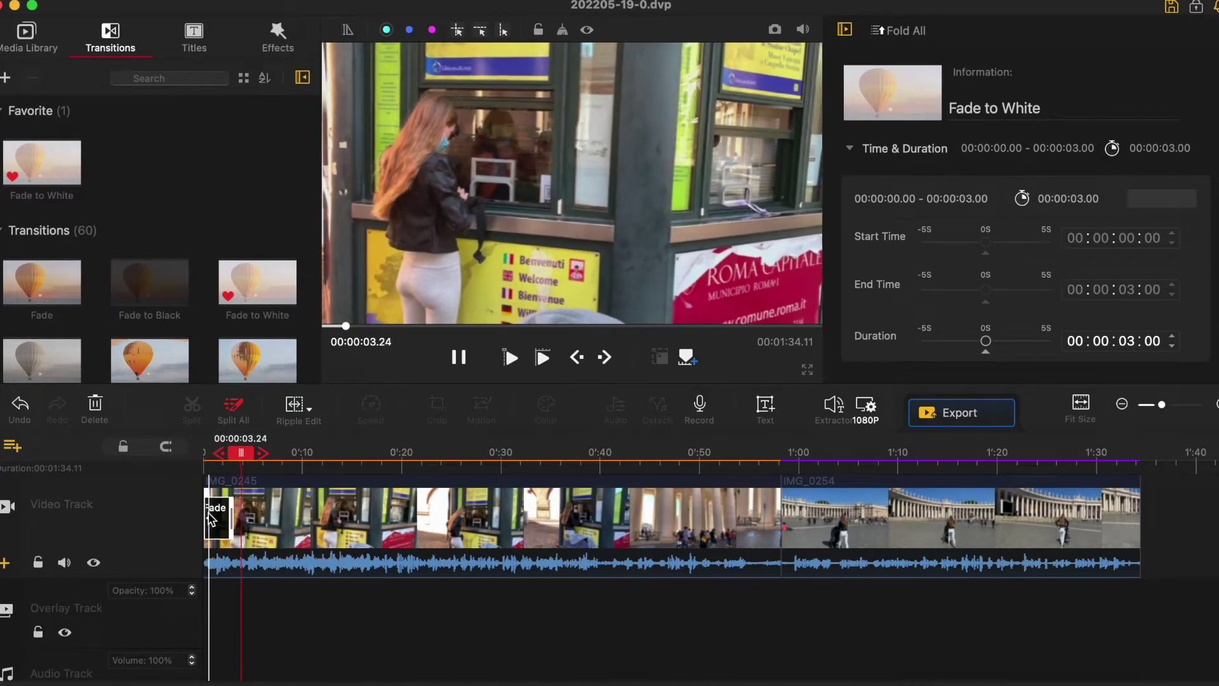
Add the Title 1 template to the timeline and replace its text with 'Rome'.
left_click(201, 35)
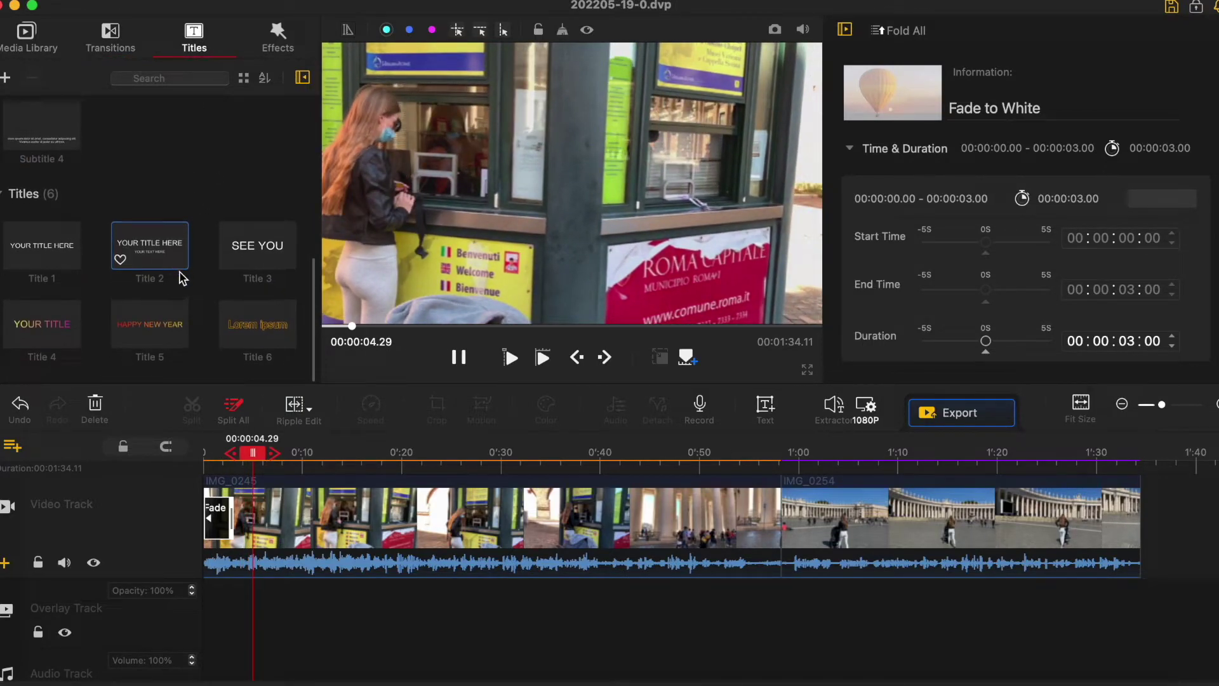
scroll(35, 284, "up", 1)
left_click_drag(164, 444, 232, 617)
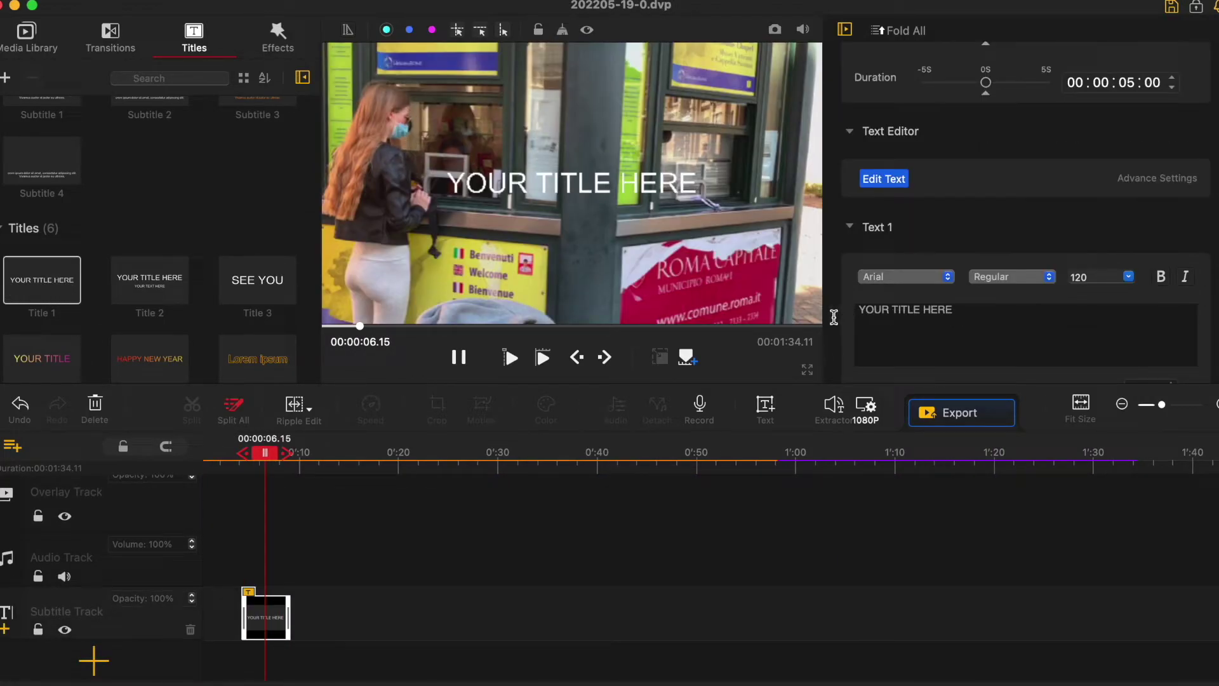
key("super+a")
type("Rome")
Make the title Iowan Old Style Bold Italic 196 with the orange-yellow gradient Style 9.
left_click(1128, 276)
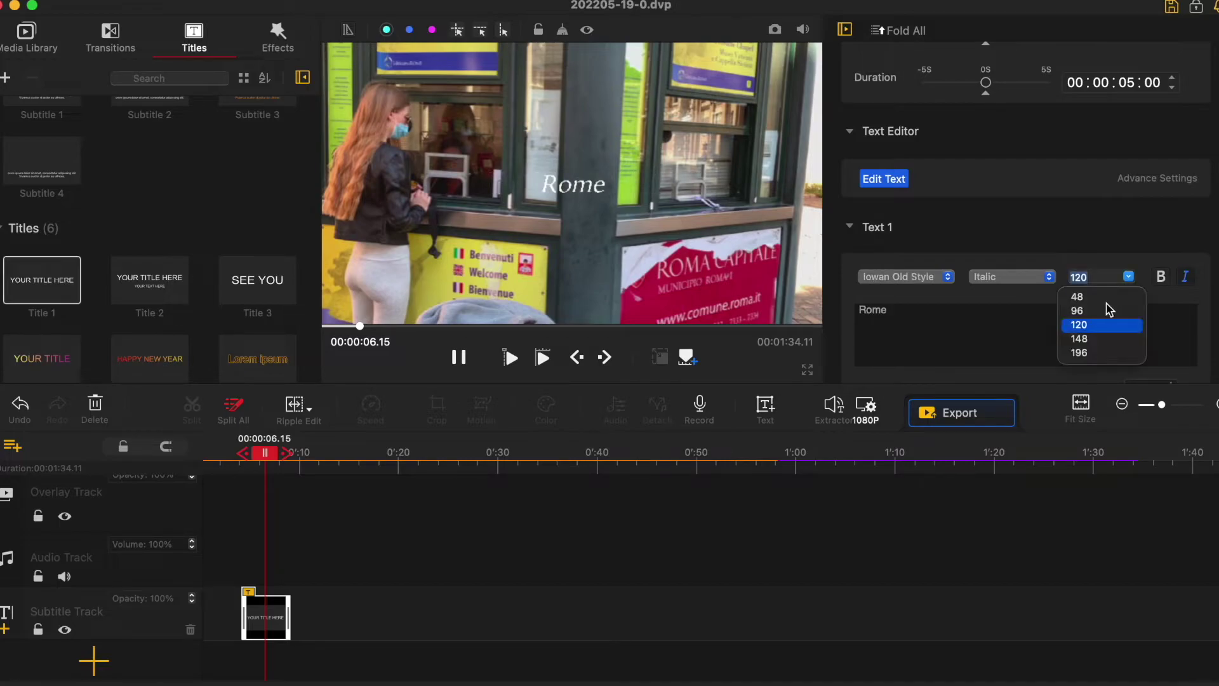
left_click(1089, 352)
left_click(950, 276)
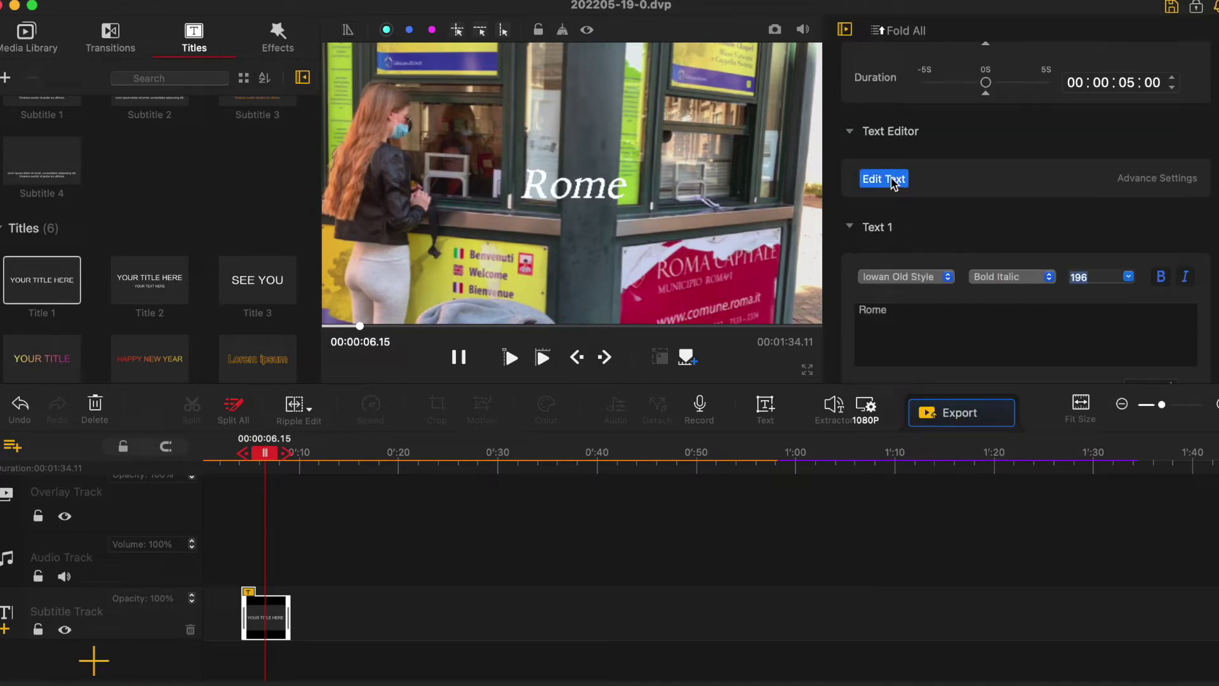
left_click(893, 182)
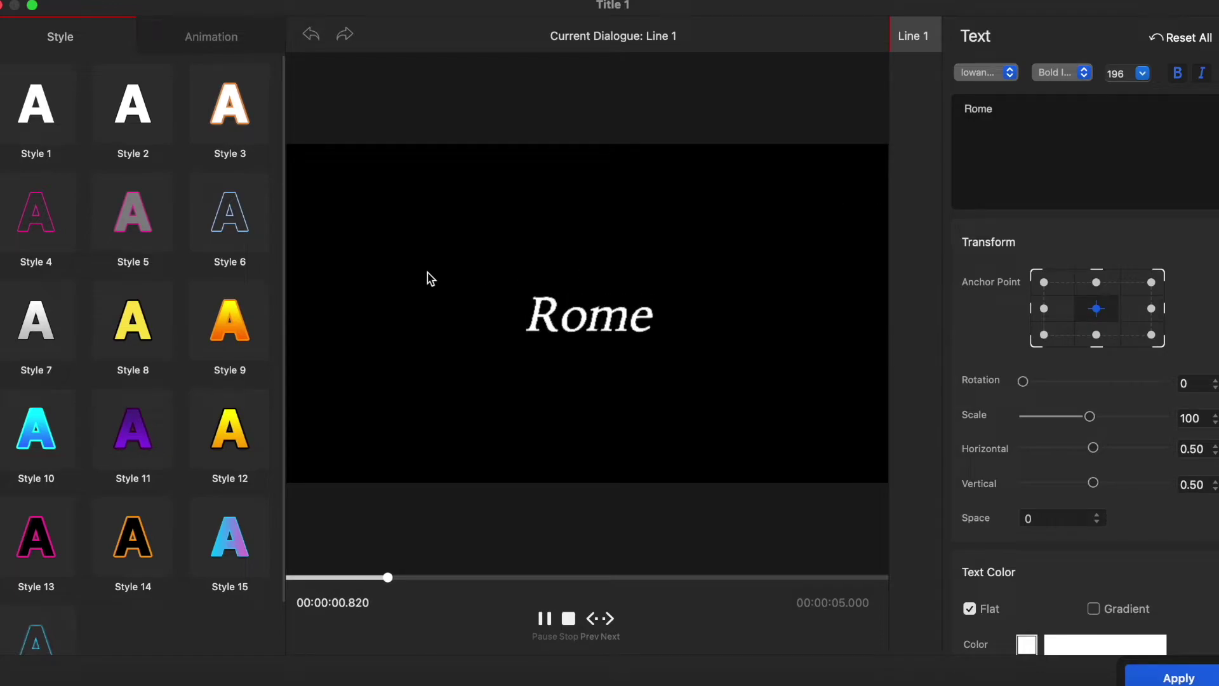
left_click(130, 212)
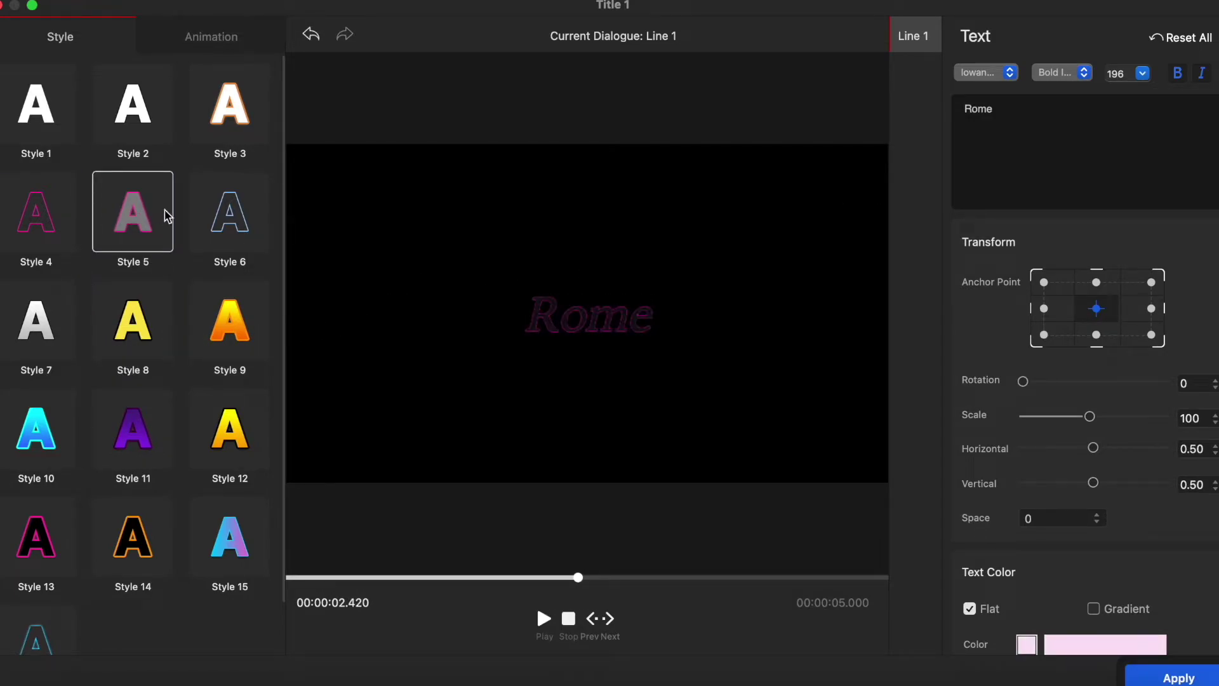
left_click(210, 213)
left_click(225, 316)
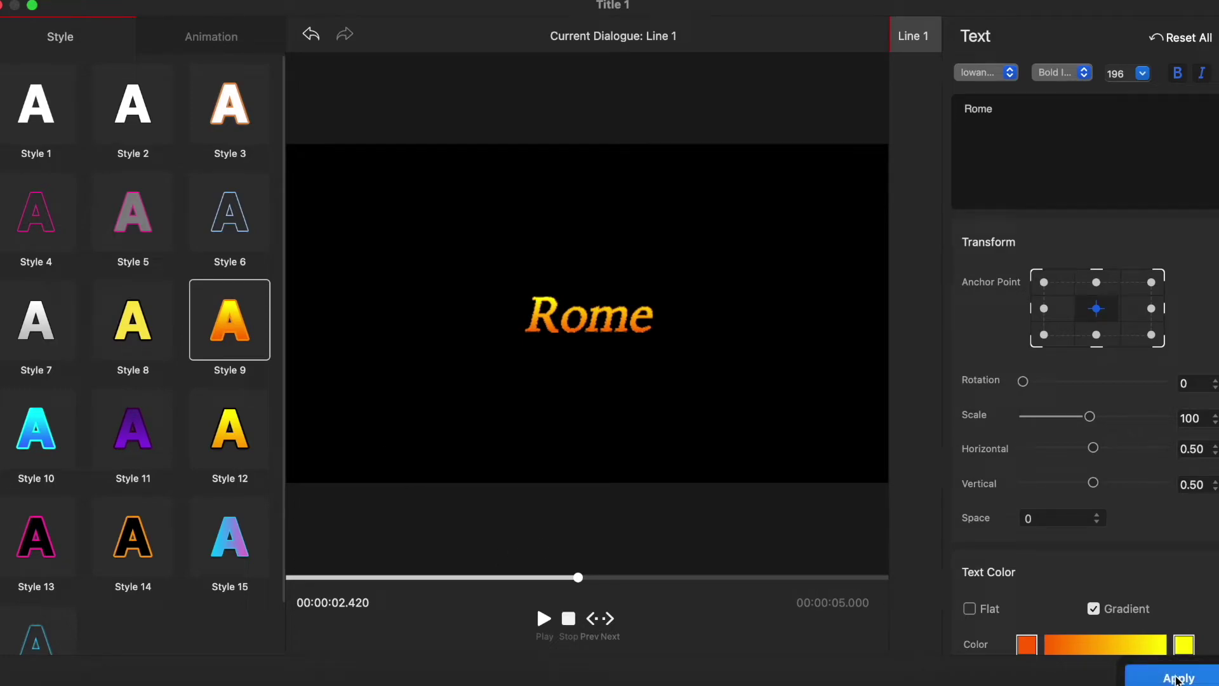
left_click(1176, 678)
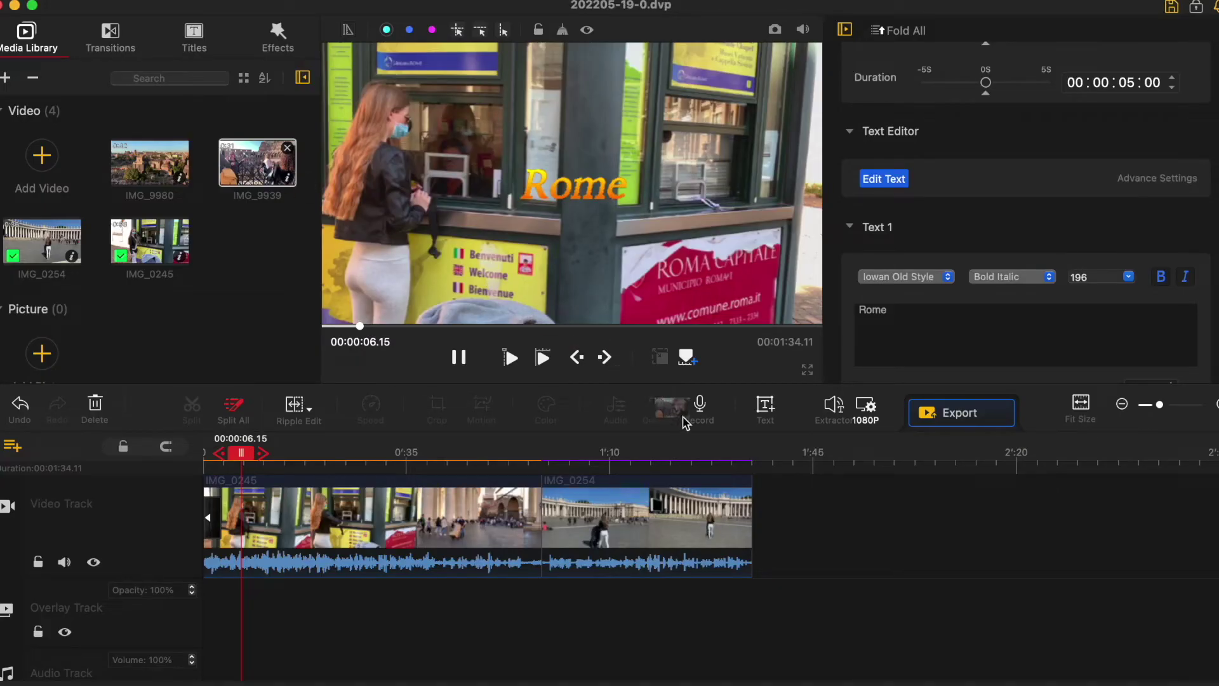
Append IMG_9939 and IMG_9980 to the timeline end and detach IMG_0245's audio.
left_click_drag(686, 422, 772, 501)
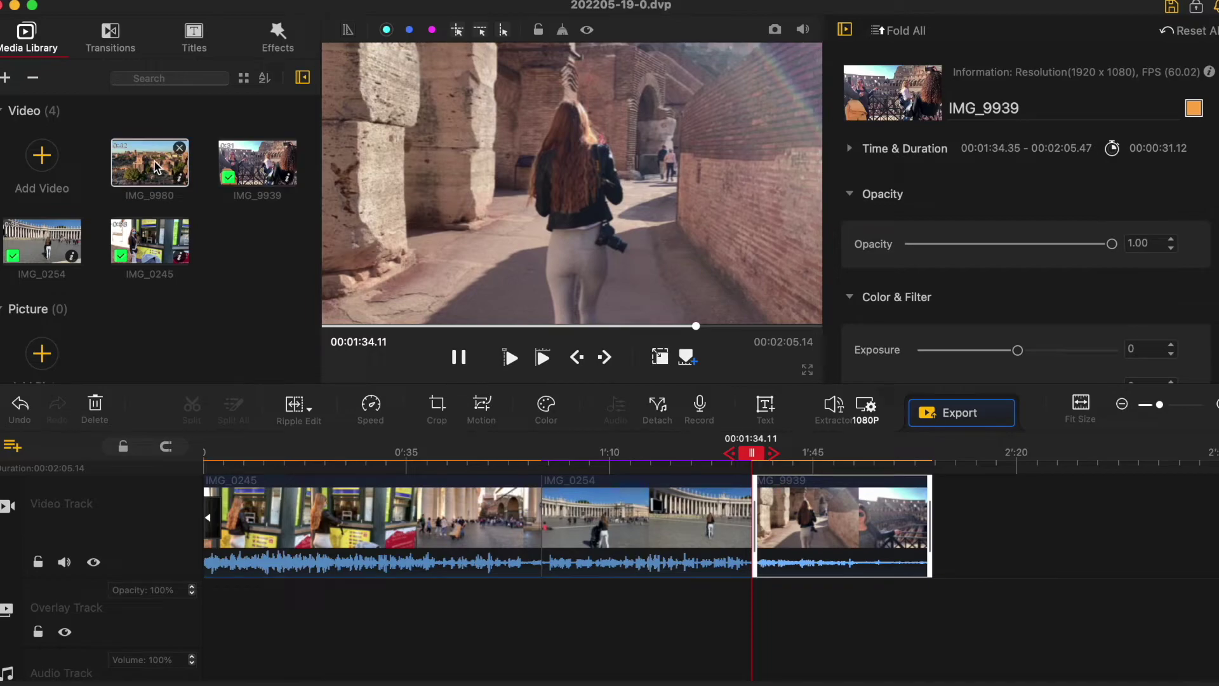
left_click_drag(729, 313, 1003, 521)
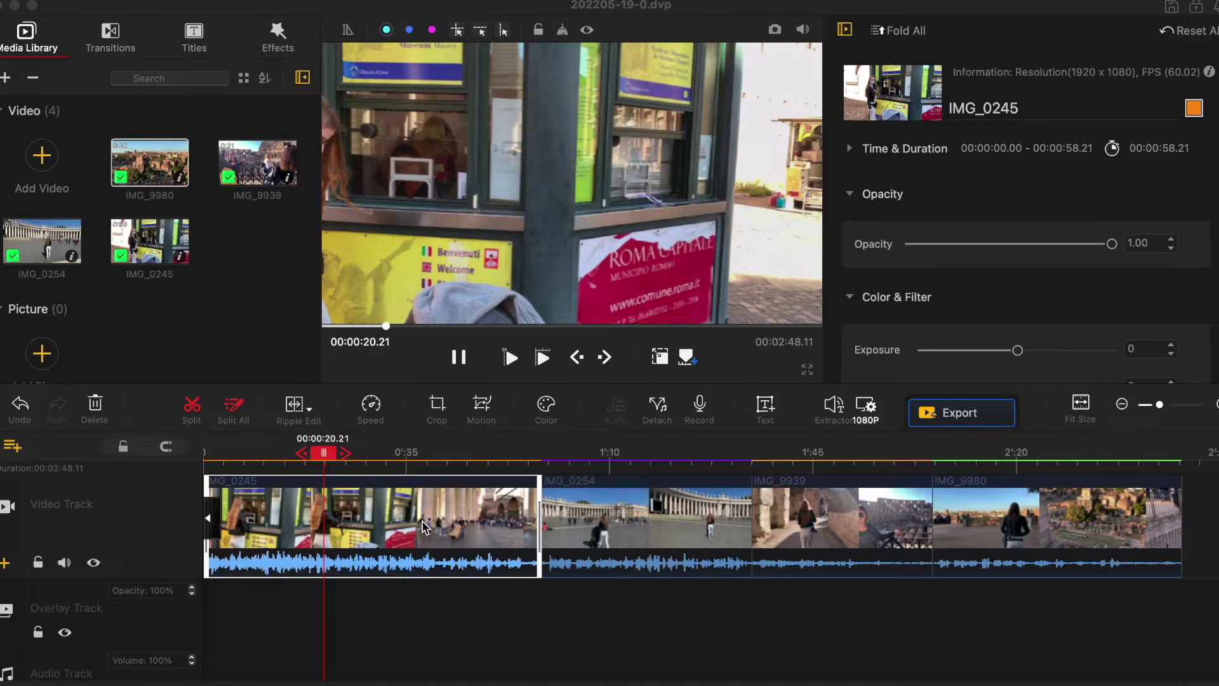
right_click(383, 522)
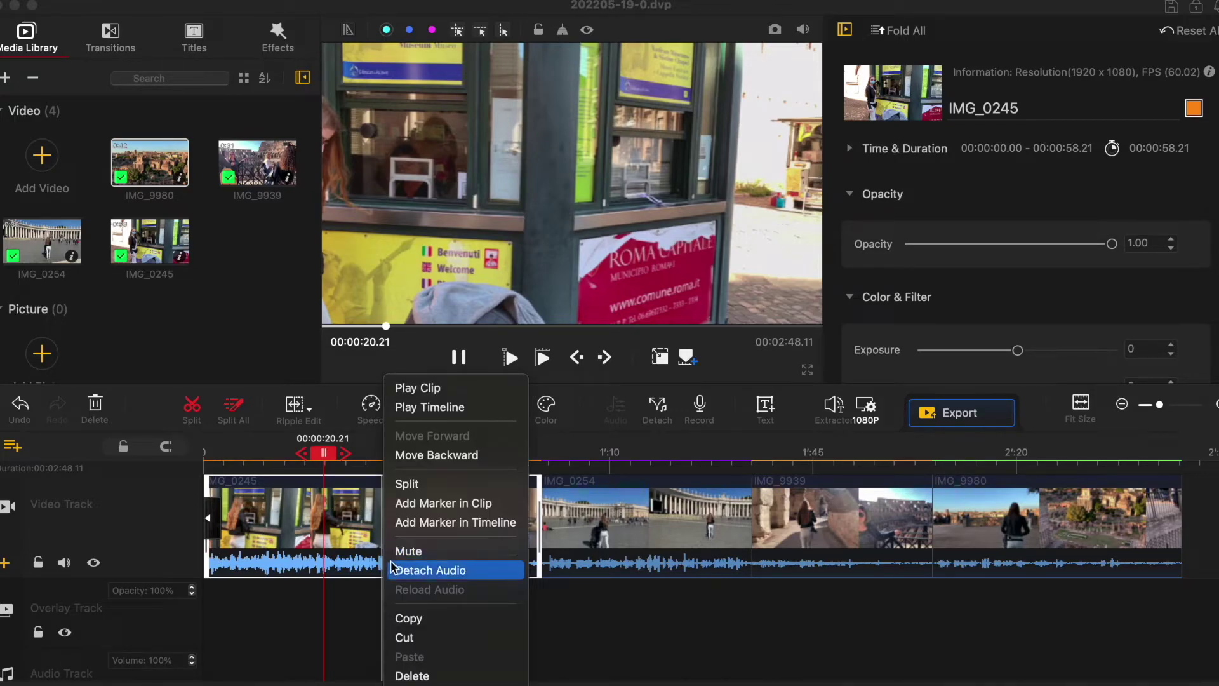
left_click(393, 570)
Split IMG_0245's detached audio near 0:45 and move the later piece earlier.
right_click(471, 651)
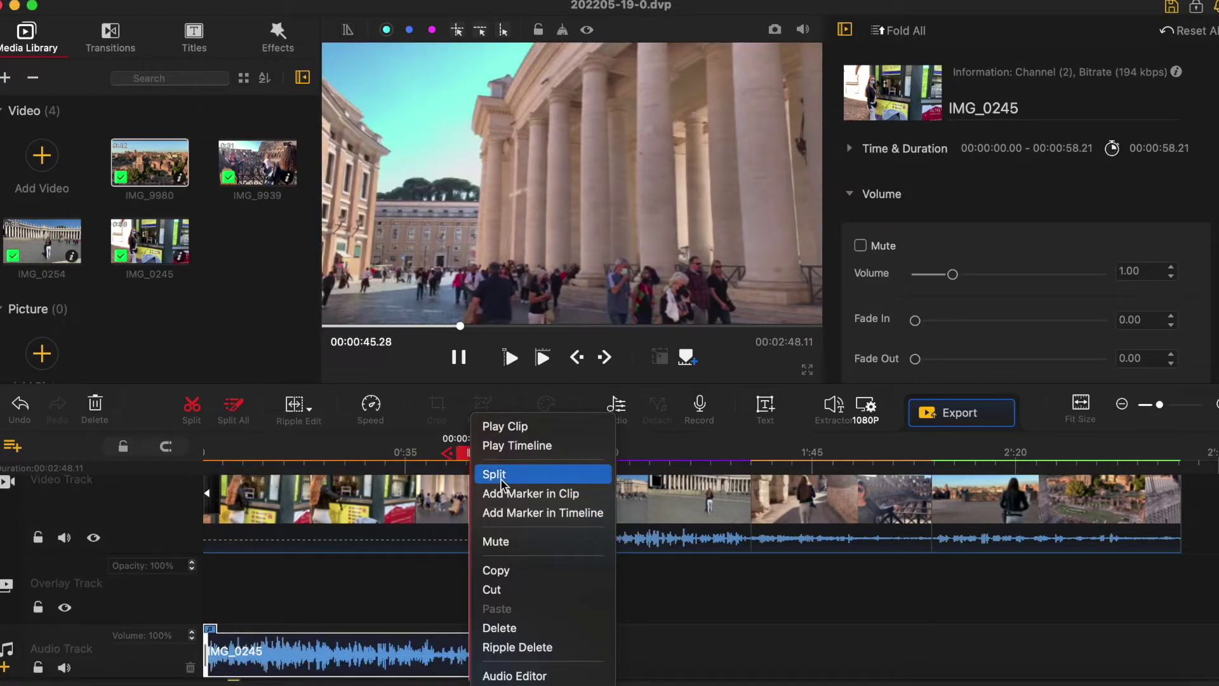
left_click(494, 474)
left_click(508, 657)
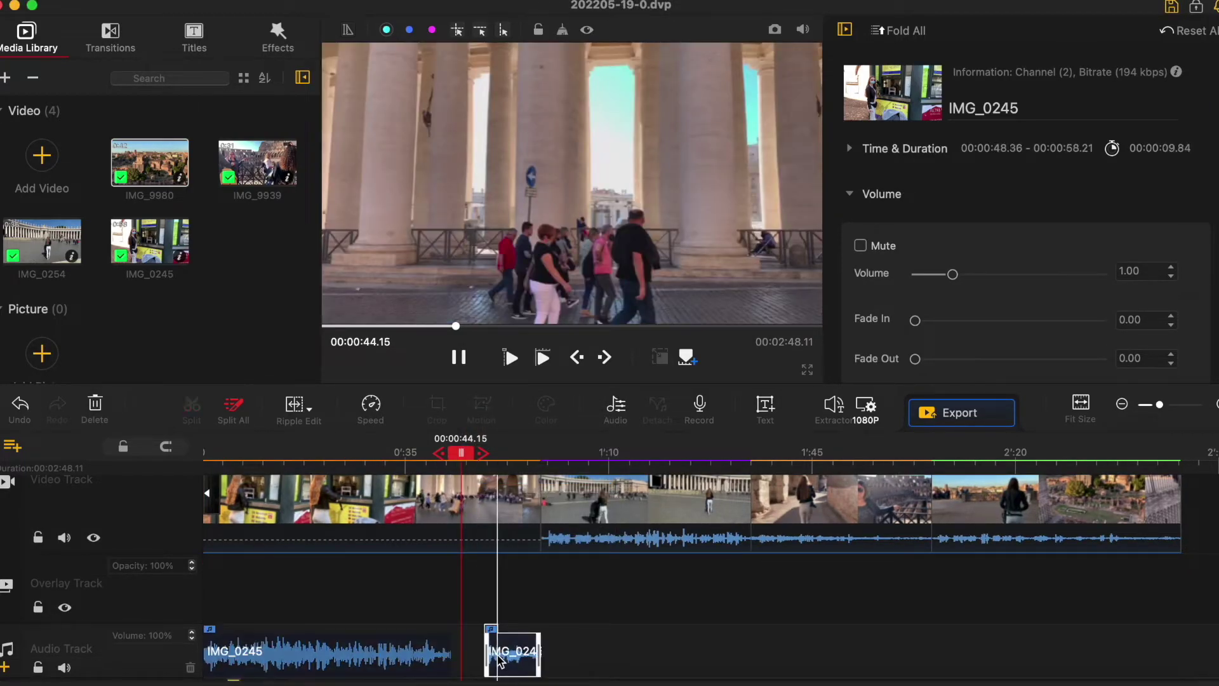
left_click_drag(508, 657, 404, 656)
left_click(624, 508)
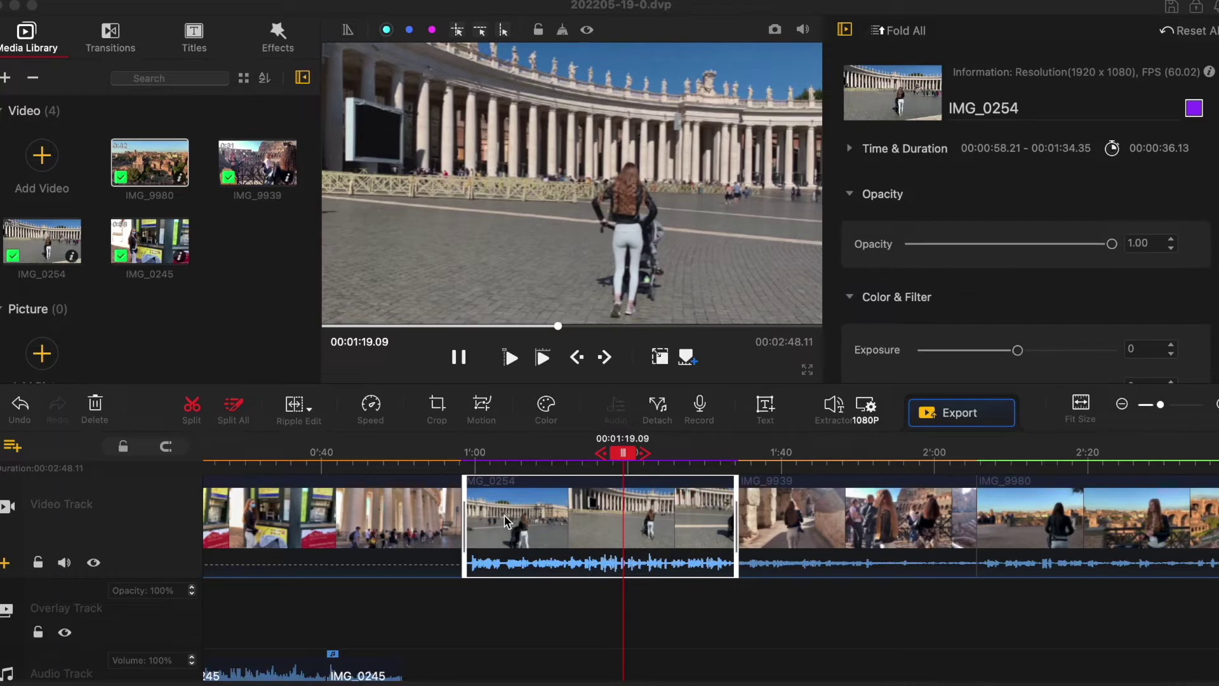
Detach IMG_0254's audio and trim the beginning of the IMG_0254 clip.
right_click(674, 524)
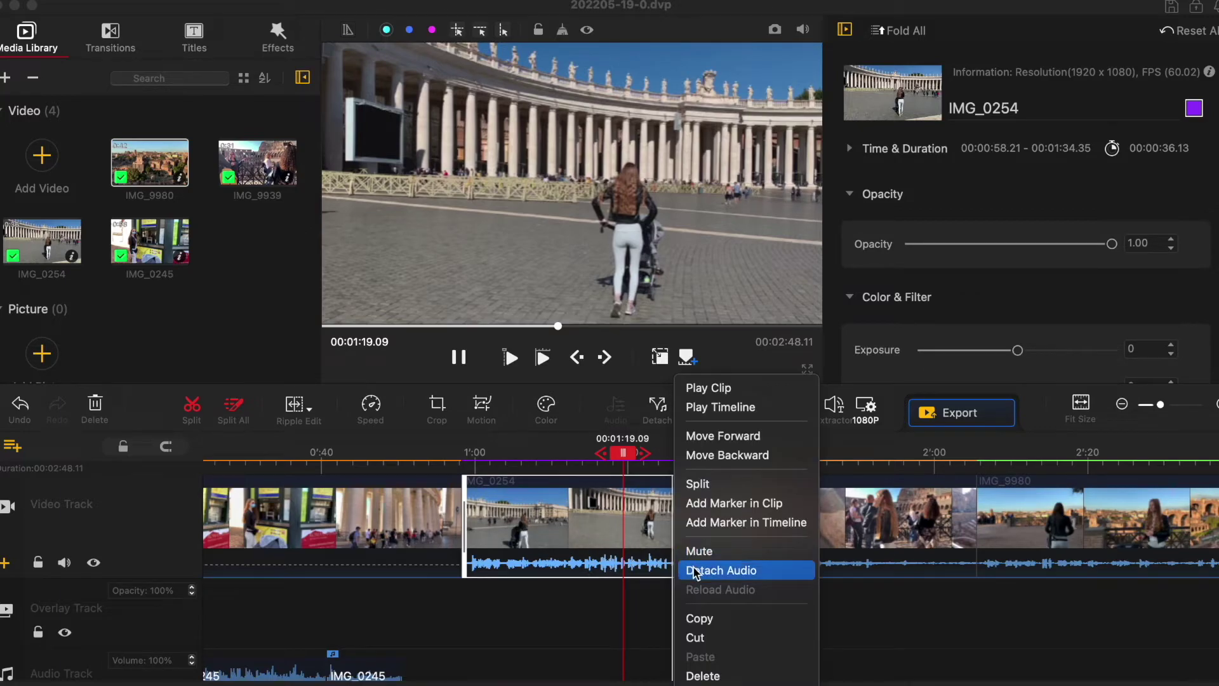
left_click(696, 571)
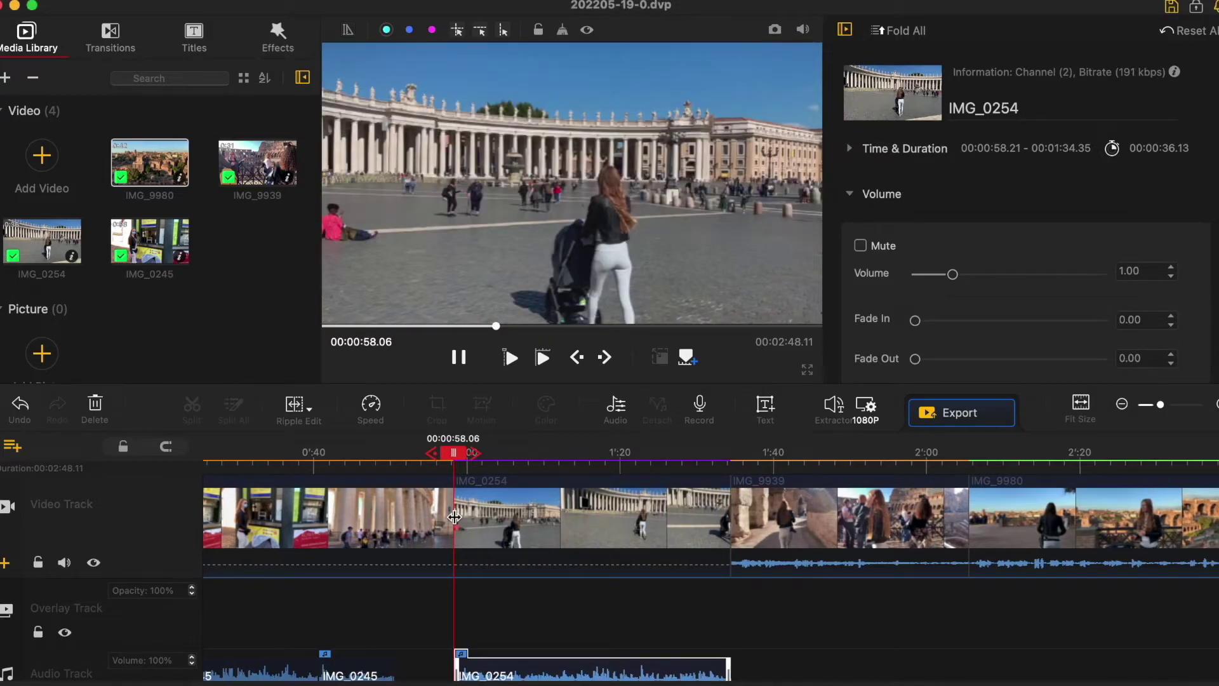
left_click(456, 517)
left_click_drag(455, 517, 486, 522)
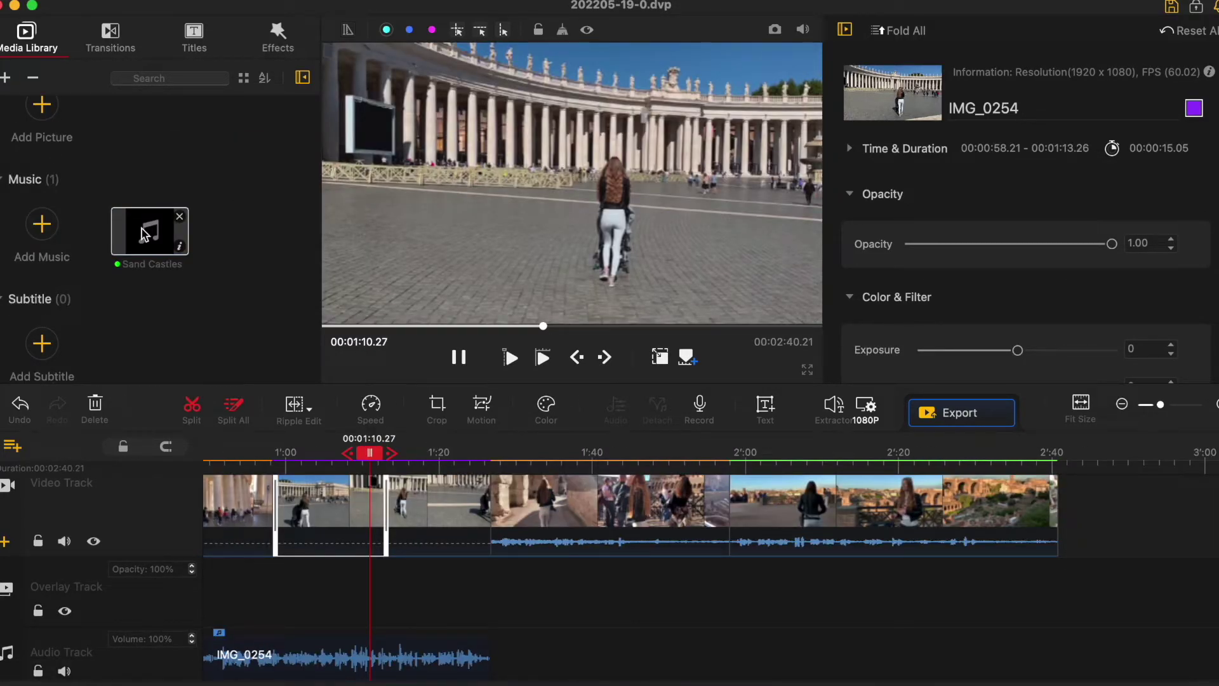
Add Sand Castles music to the audio track, then mute IMG_9939 and trim its start.
left_click_drag(145, 235, 495, 606)
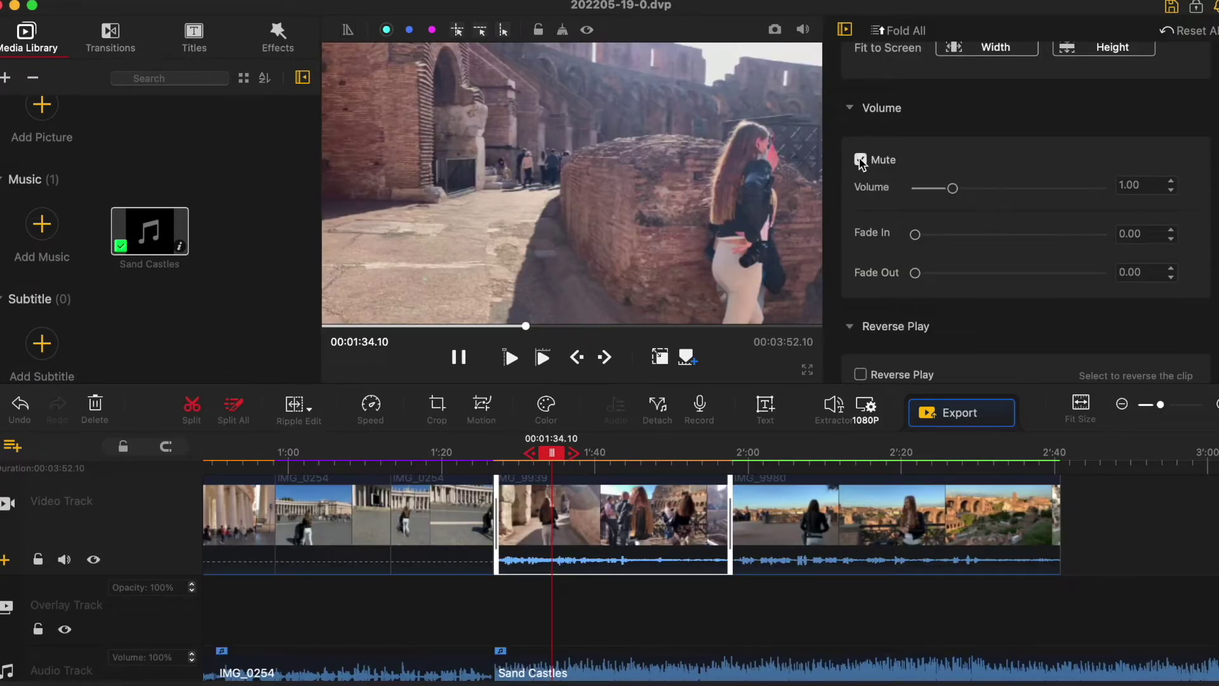
left_click(861, 160)
left_click_drag(497, 523, 574, 523)
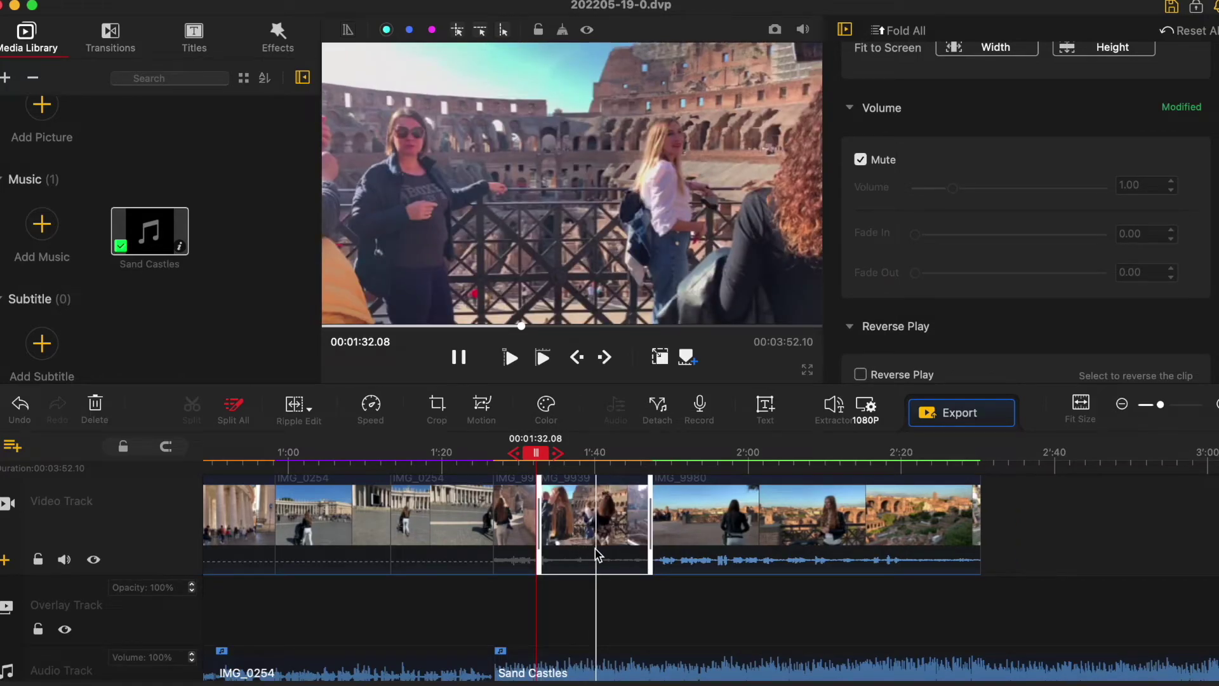
scroll(597, 555, "right", 3)
Delete IMG_9980 and split IMG_9939 at 2:03.01, removing its trailing piece.
left_click(577, 527)
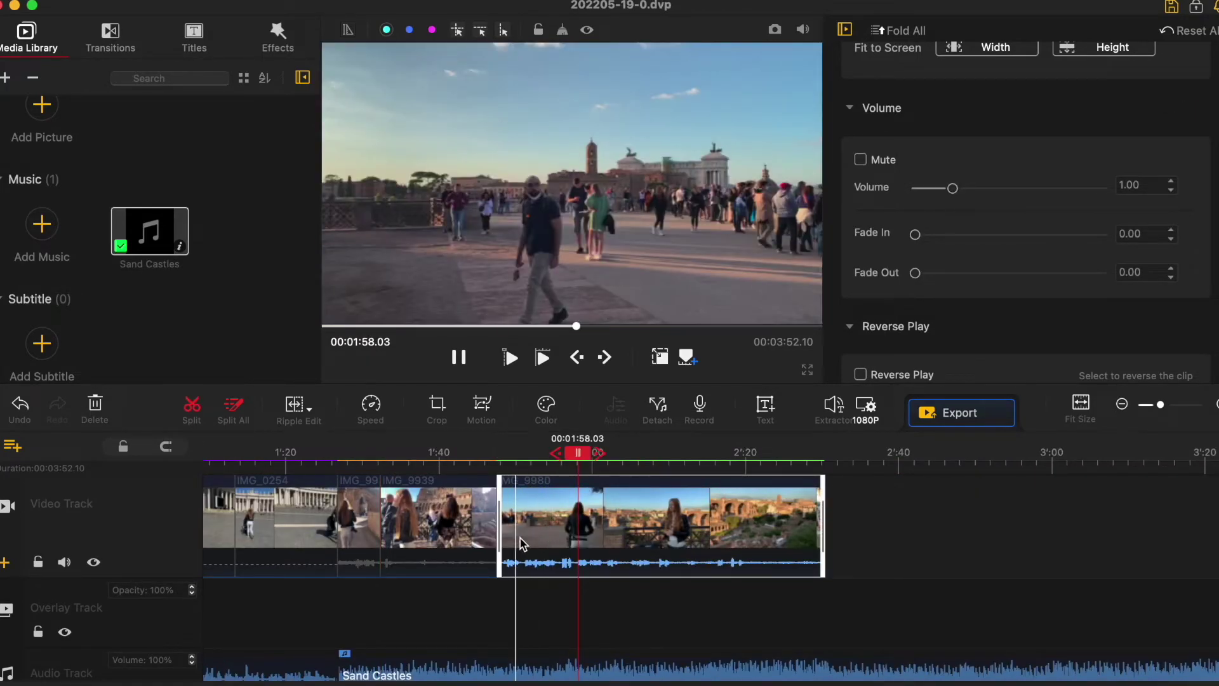
key("Delete")
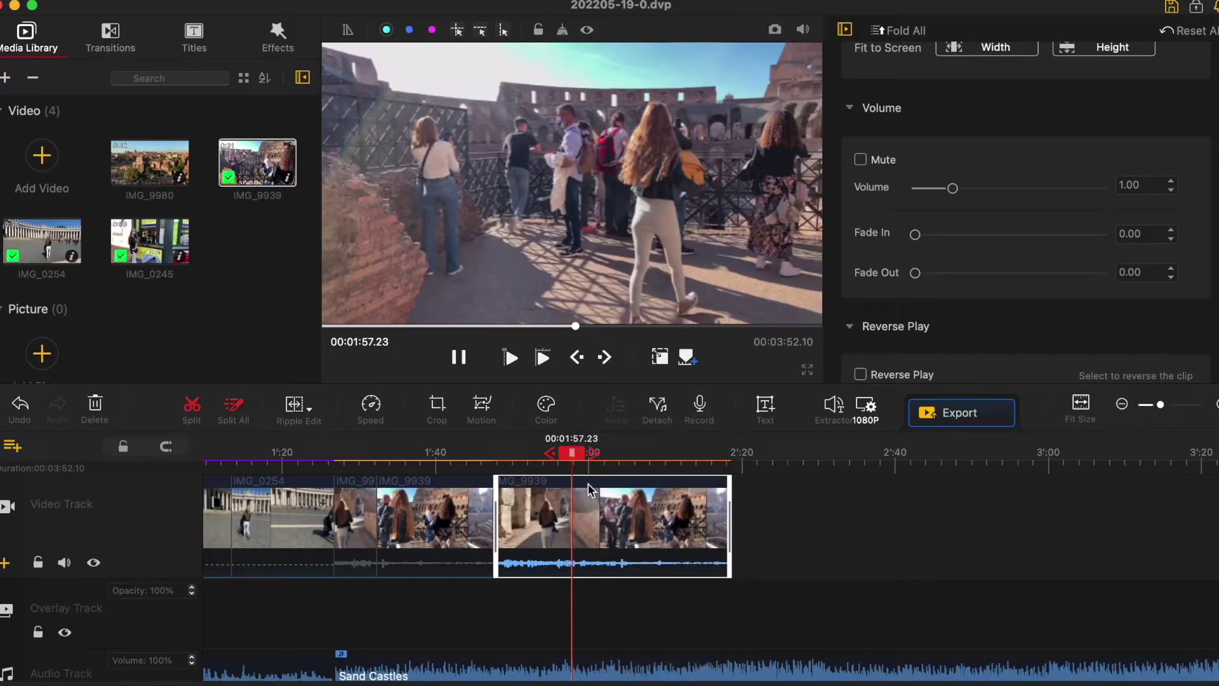
left_click_drag(579, 533, 593, 534)
left_click(613, 530)
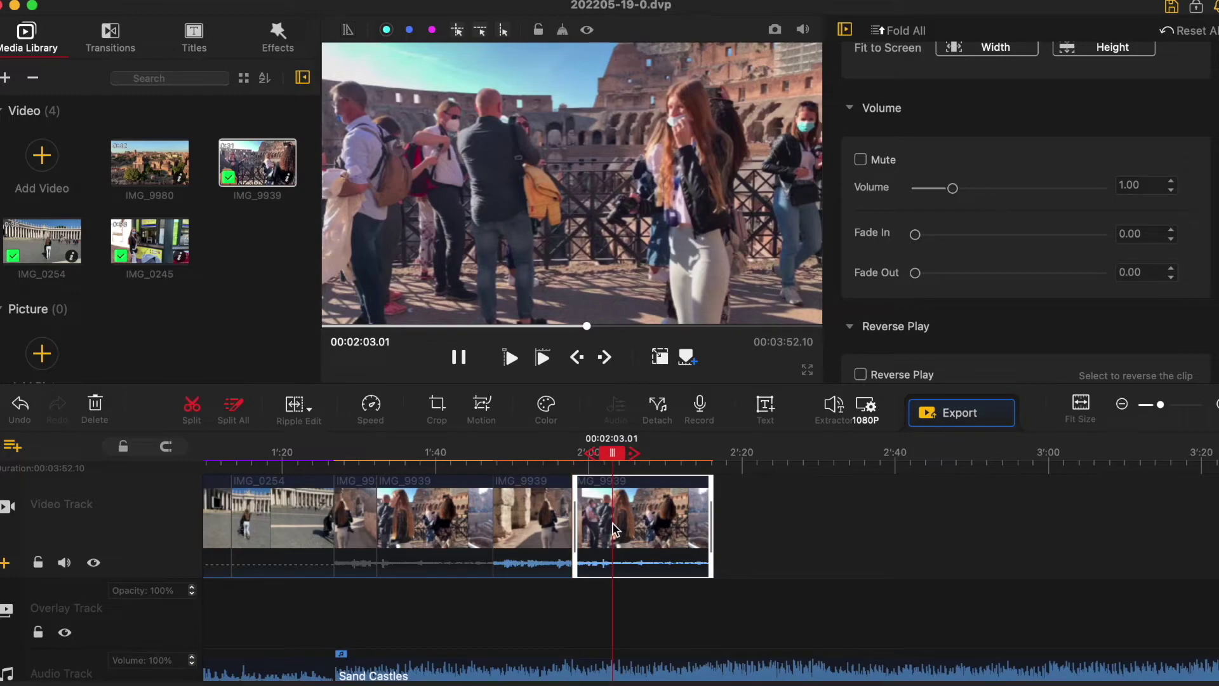
right_click(613, 530)
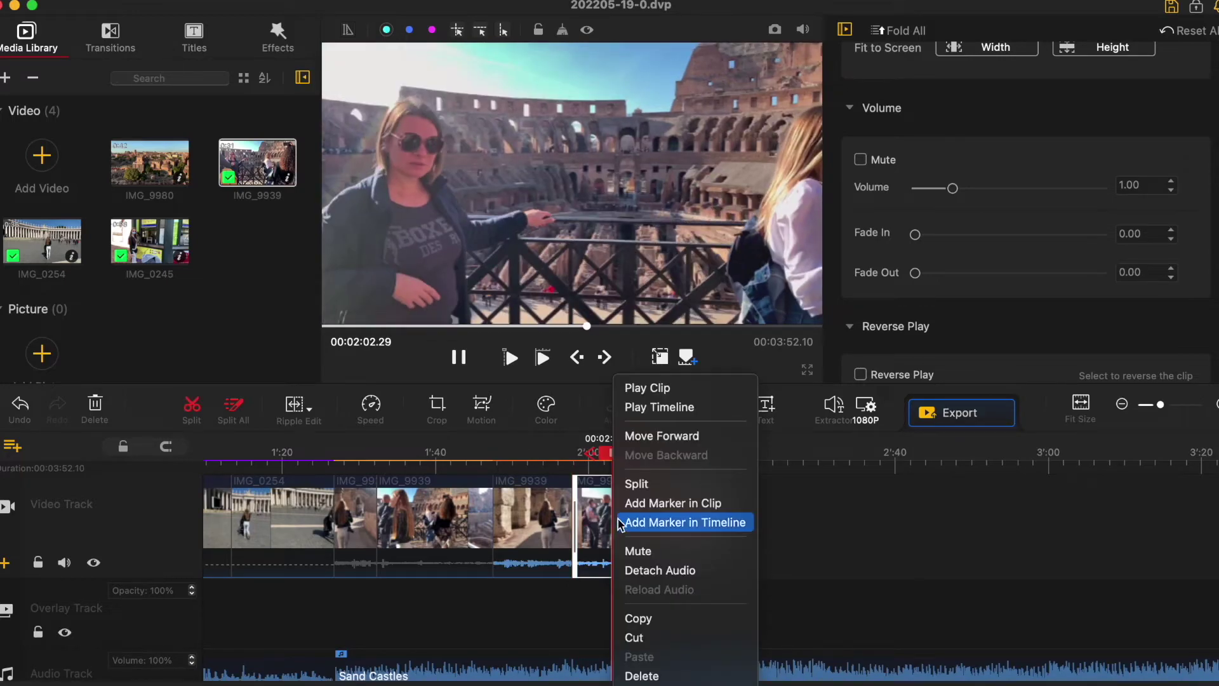
left_click(635, 480)
key("Delete")
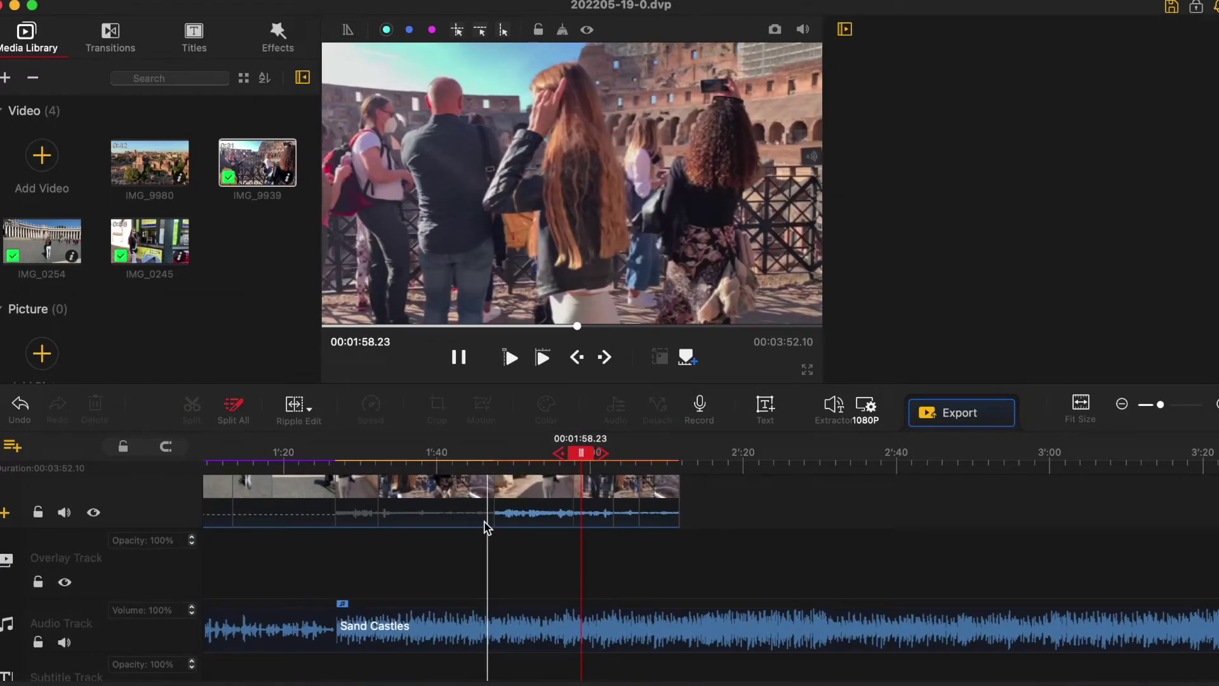
Place a copy of IMG_9939 on the overlay track, stretched to fill the frame.
left_click_drag(263, 167, 473, 480)
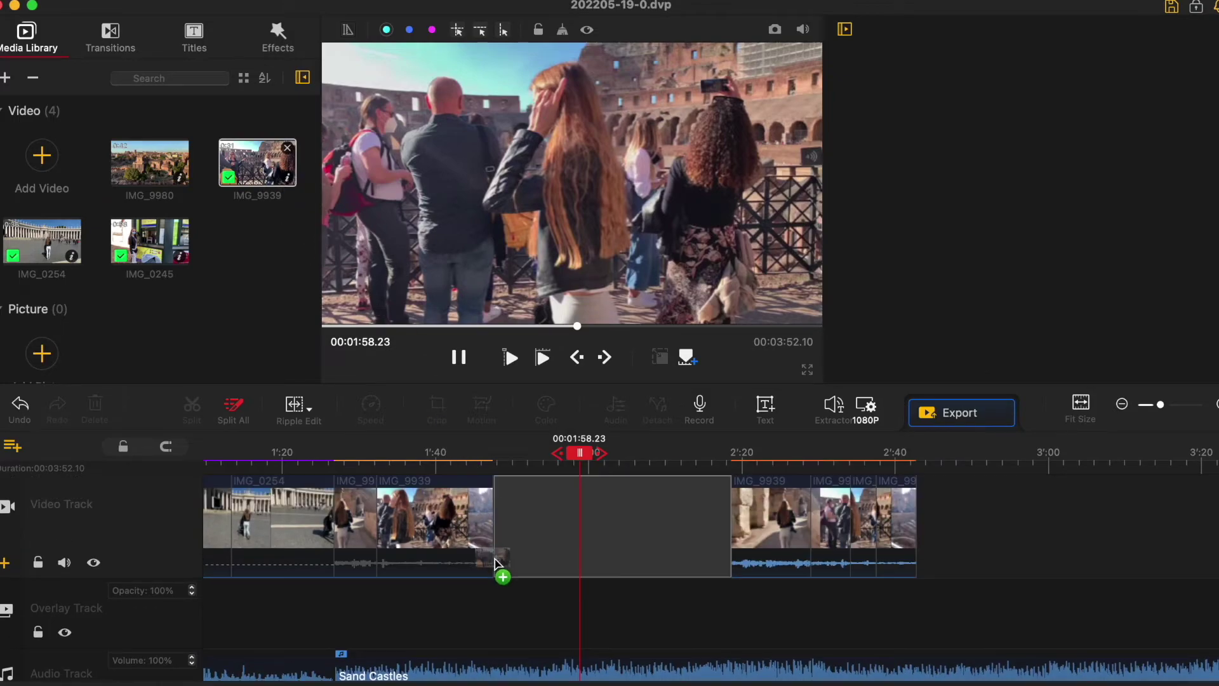
left_click_drag(495, 559, 529, 610)
left_click_drag(697, 112, 819, 62)
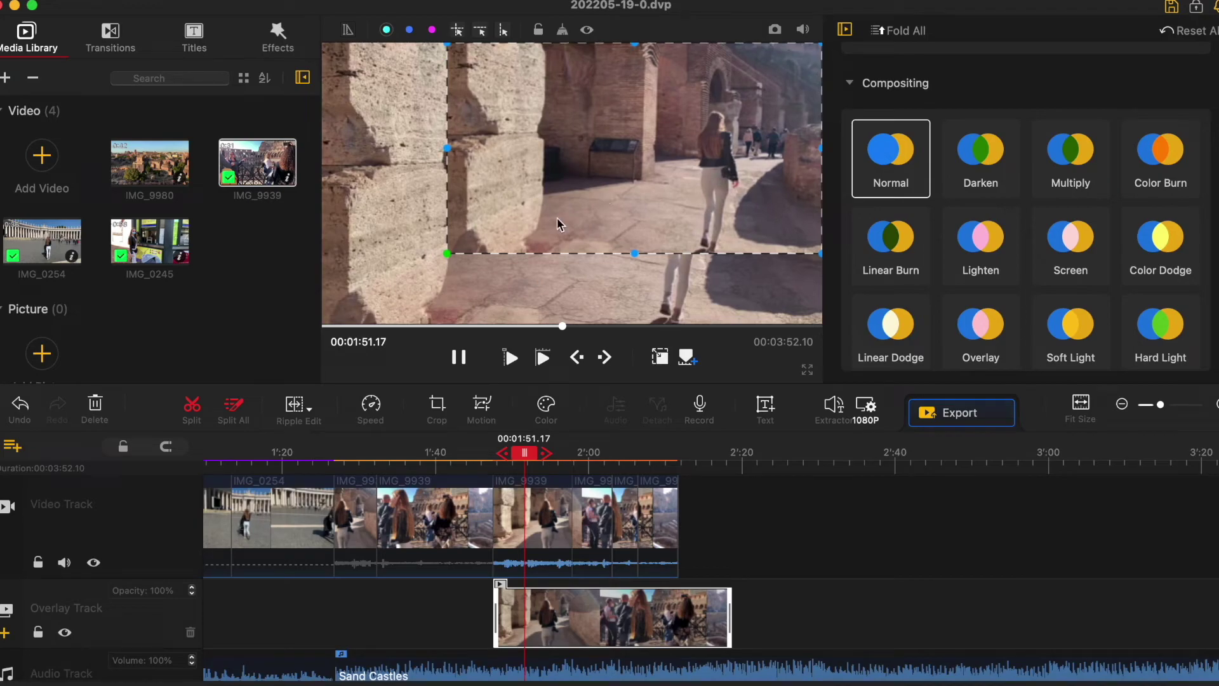
left_click_drag(448, 252, 324, 323)
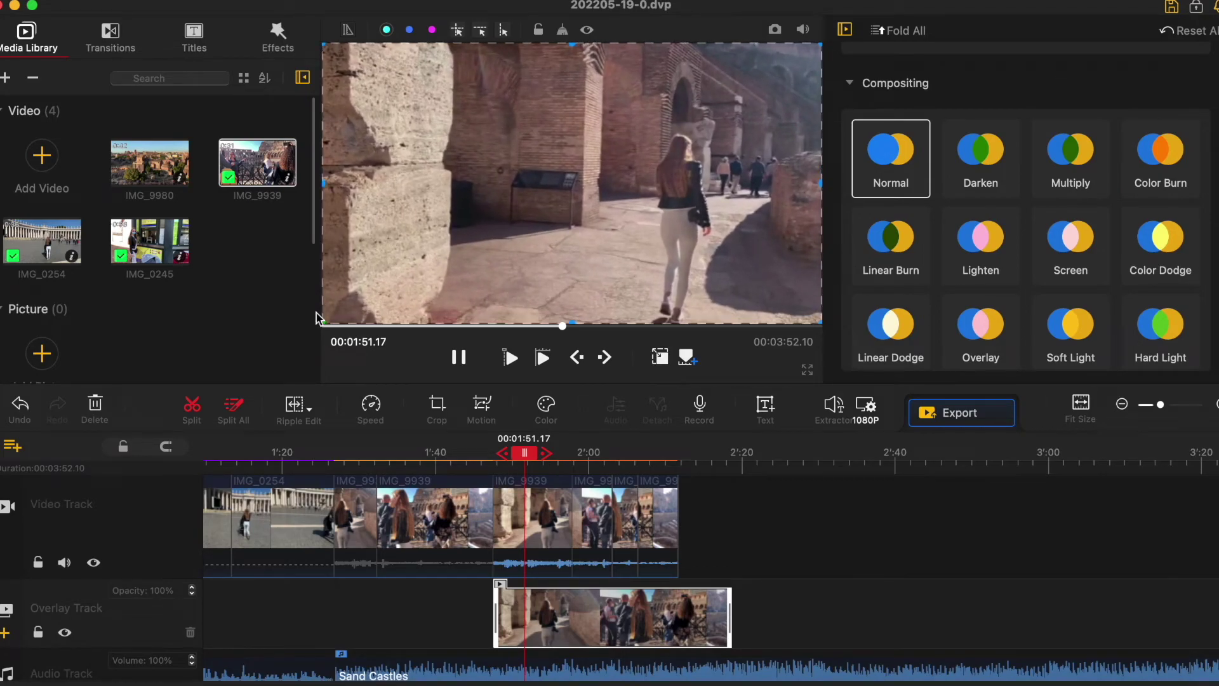
left_click(569, 613)
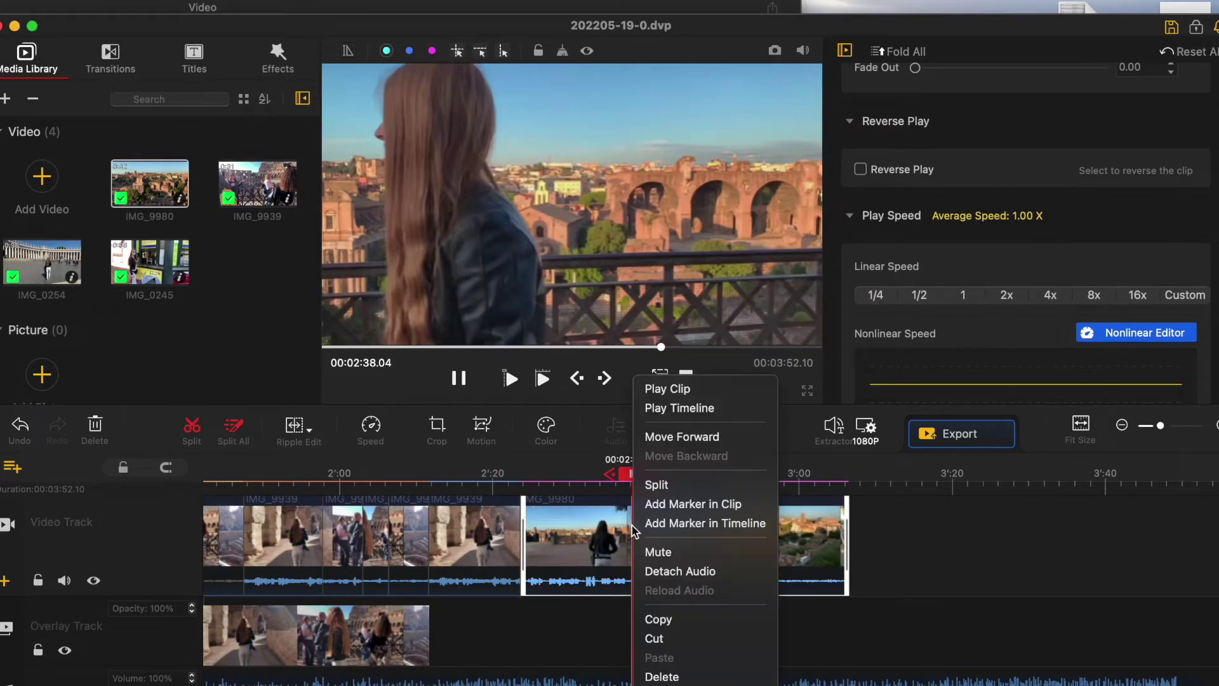
Split IMG_9980 at the playhead and at 2:44.08, selecting the short piece between.
left_click(652, 483)
left_click(679, 486)
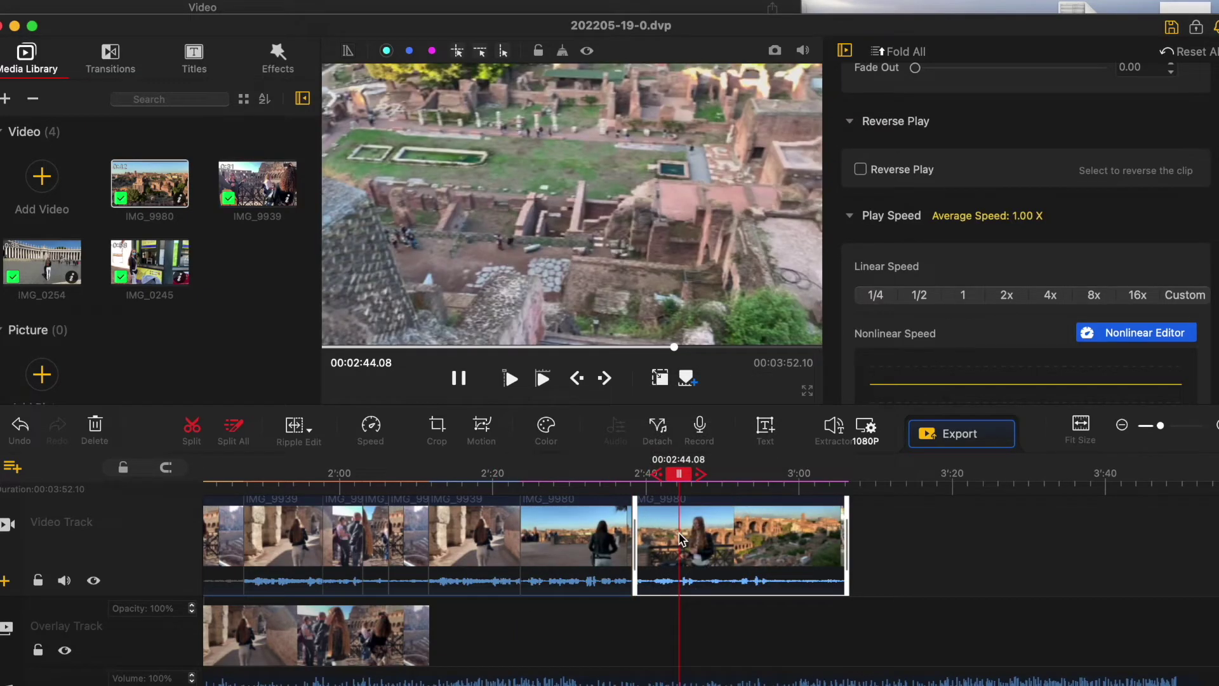
right_click(688, 505)
left_click(695, 482)
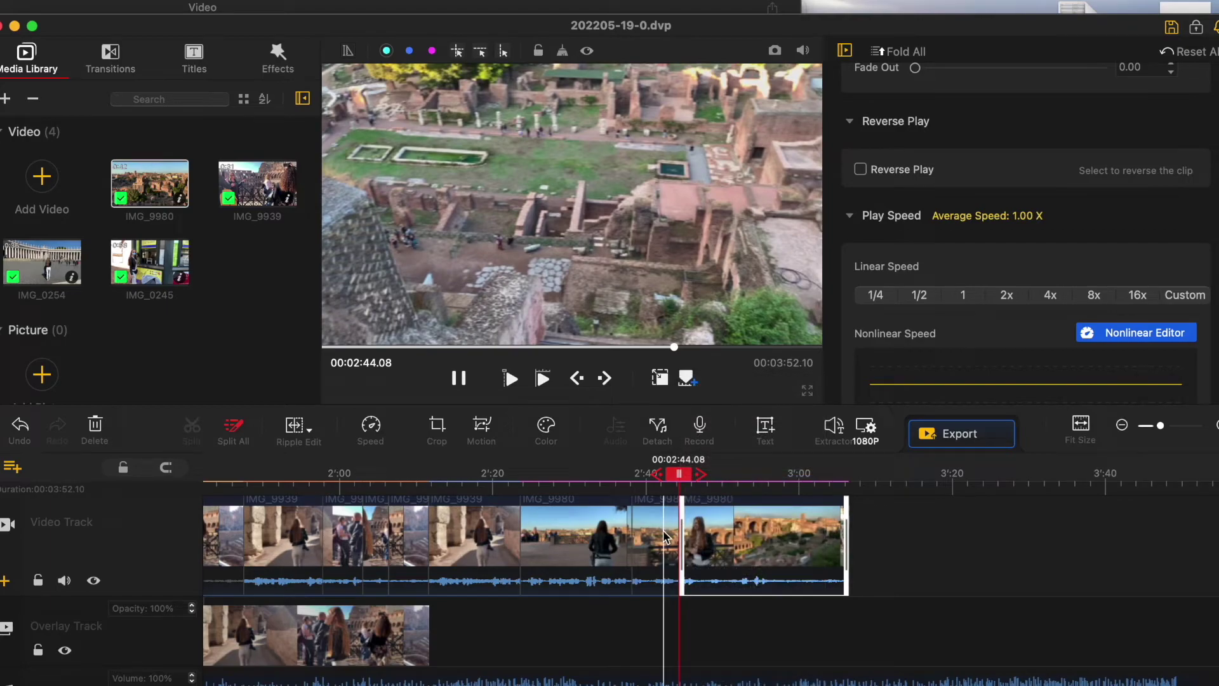
left_click(663, 536)
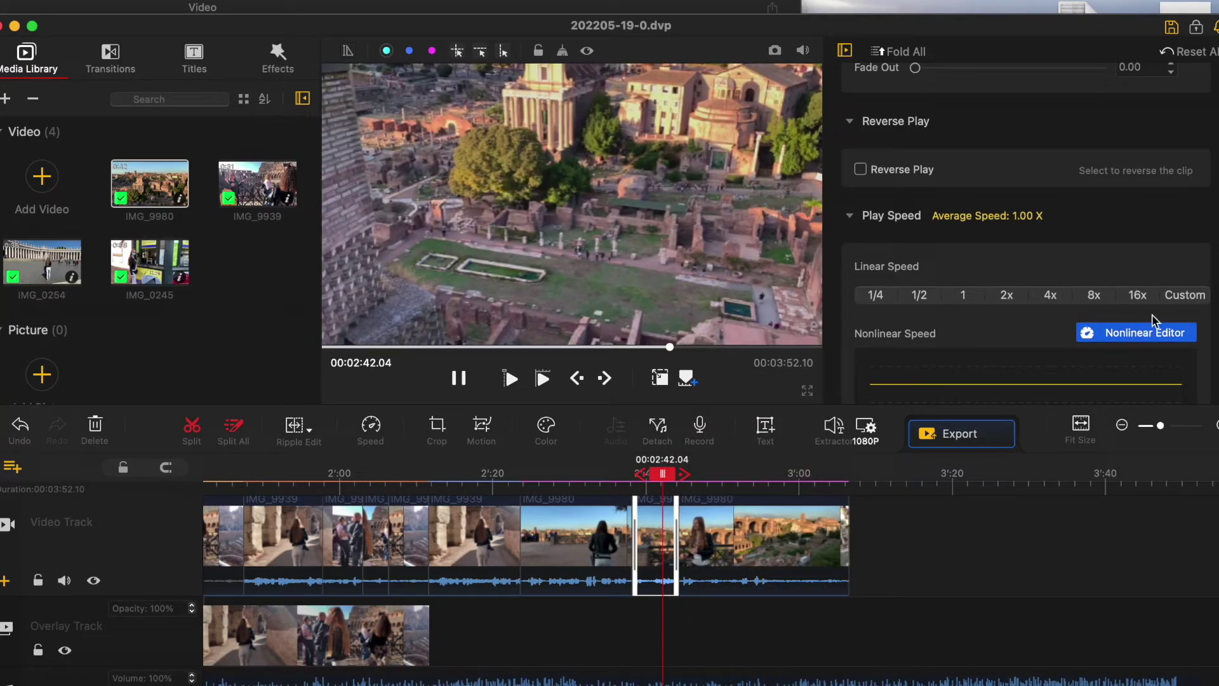
Set a custom play speed slightly below normal for the short piece.
left_click(1178, 296)
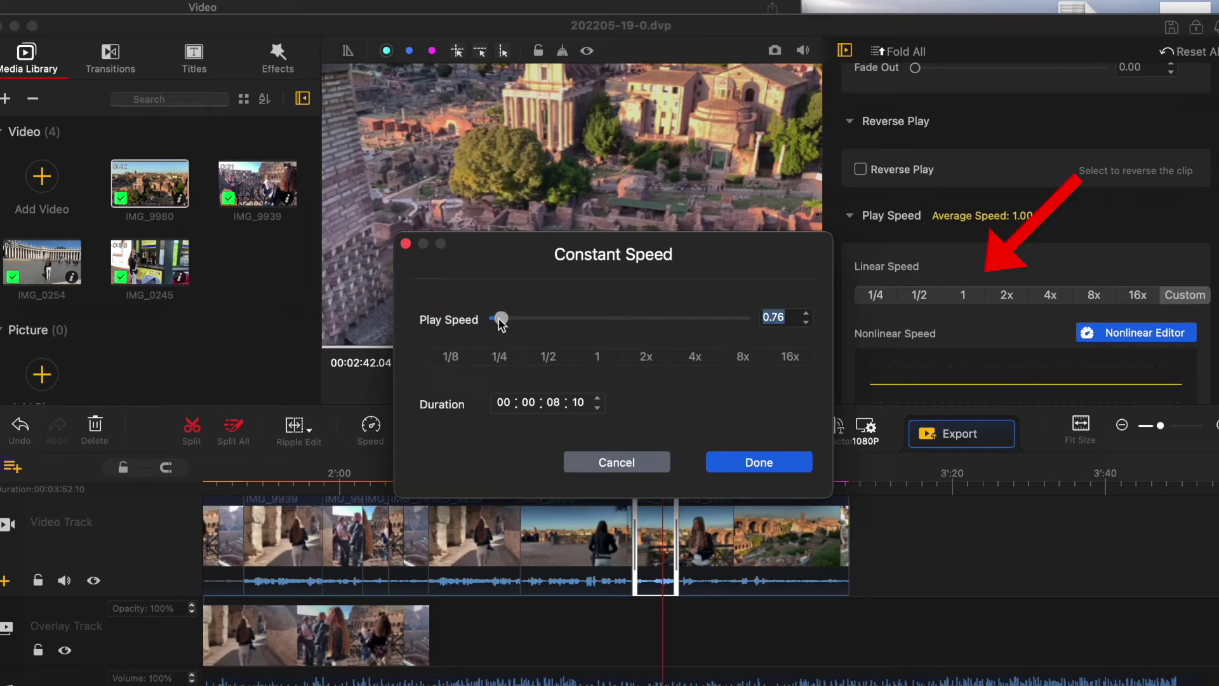
left_click_drag(499, 318, 502, 318)
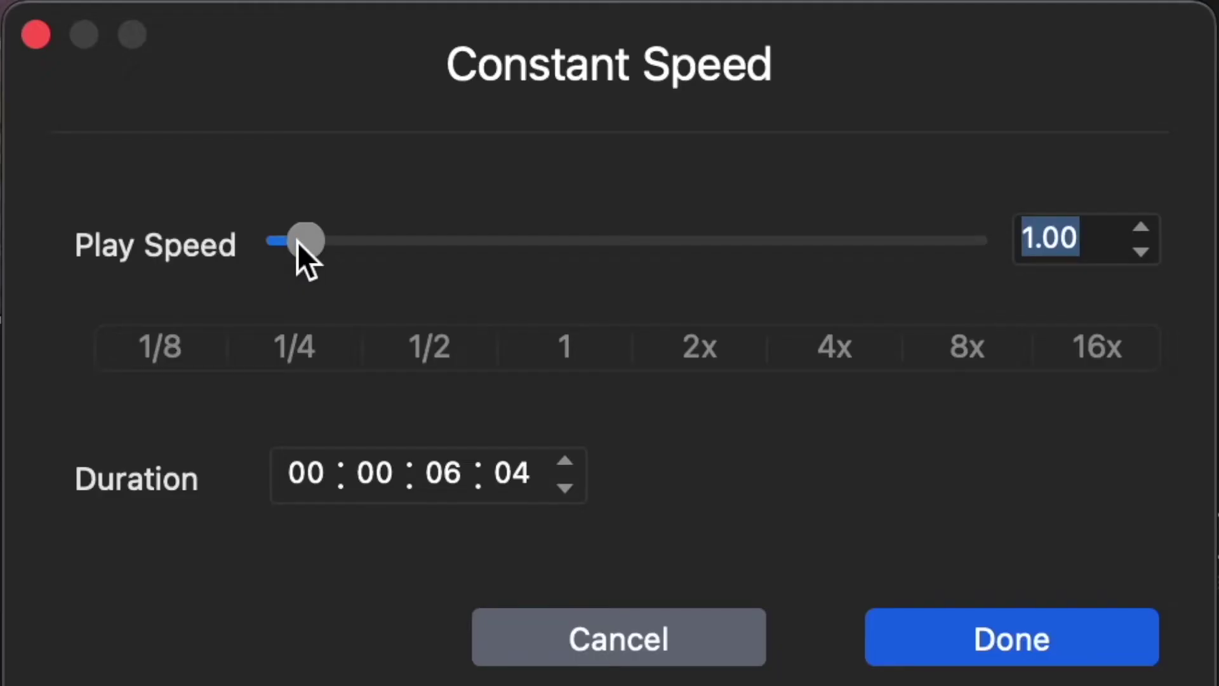
left_click_drag(296, 242, 294, 241)
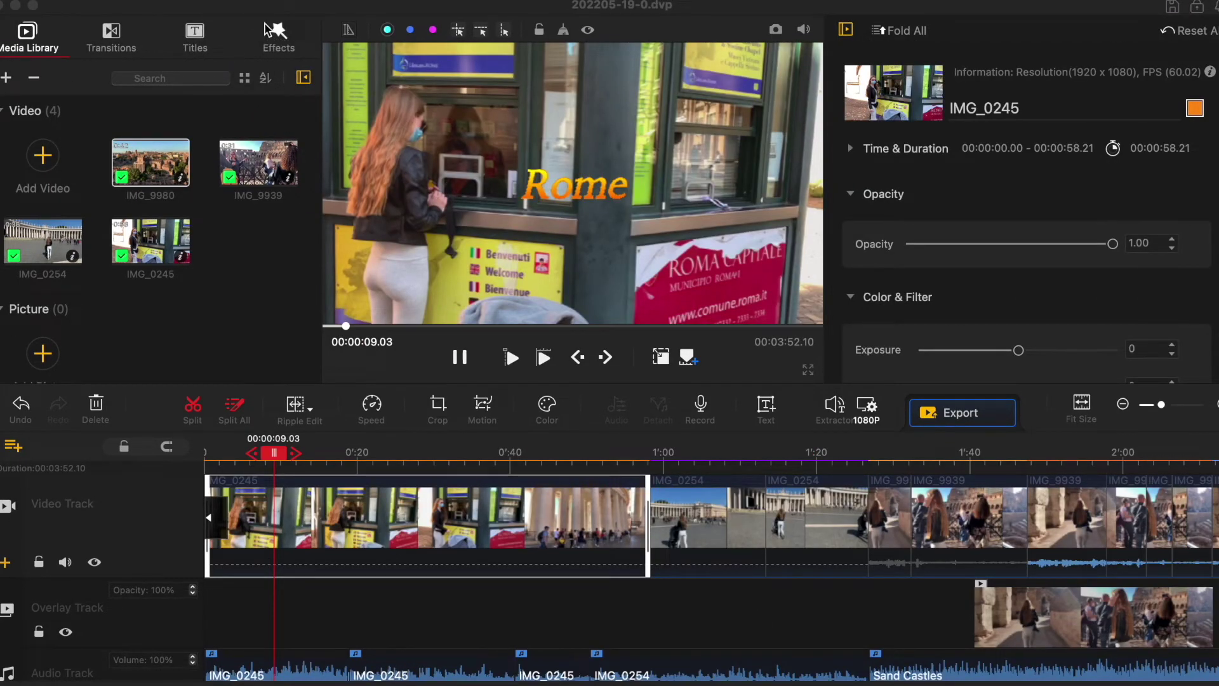
Place the Meteorite filter on the Effect Track at the very start of the timeline.
left_click(279, 37)
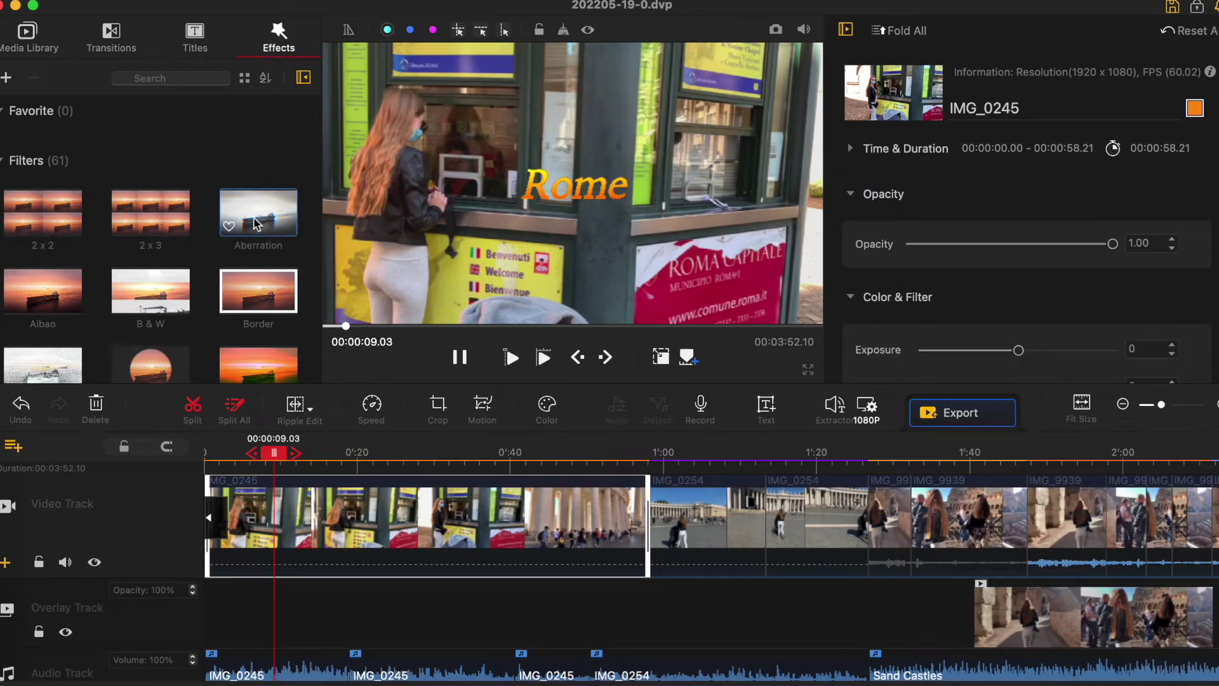
scroll(254, 224, "down", 10)
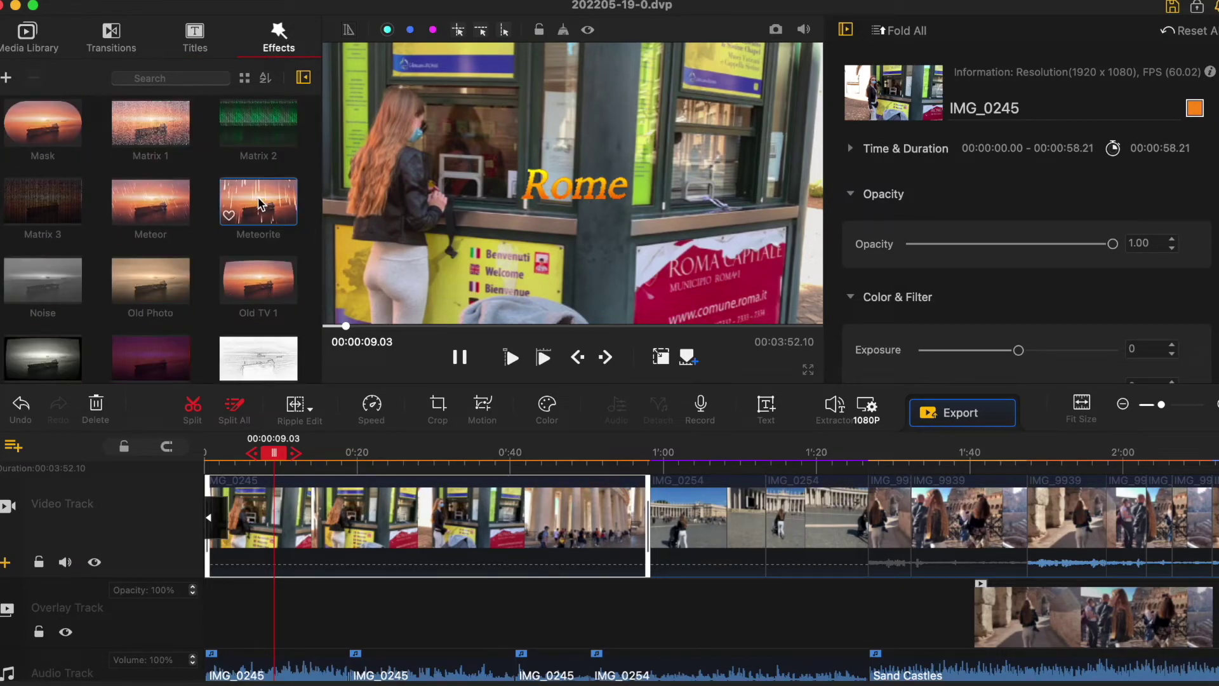
left_click_drag(280, 406, 254, 613)
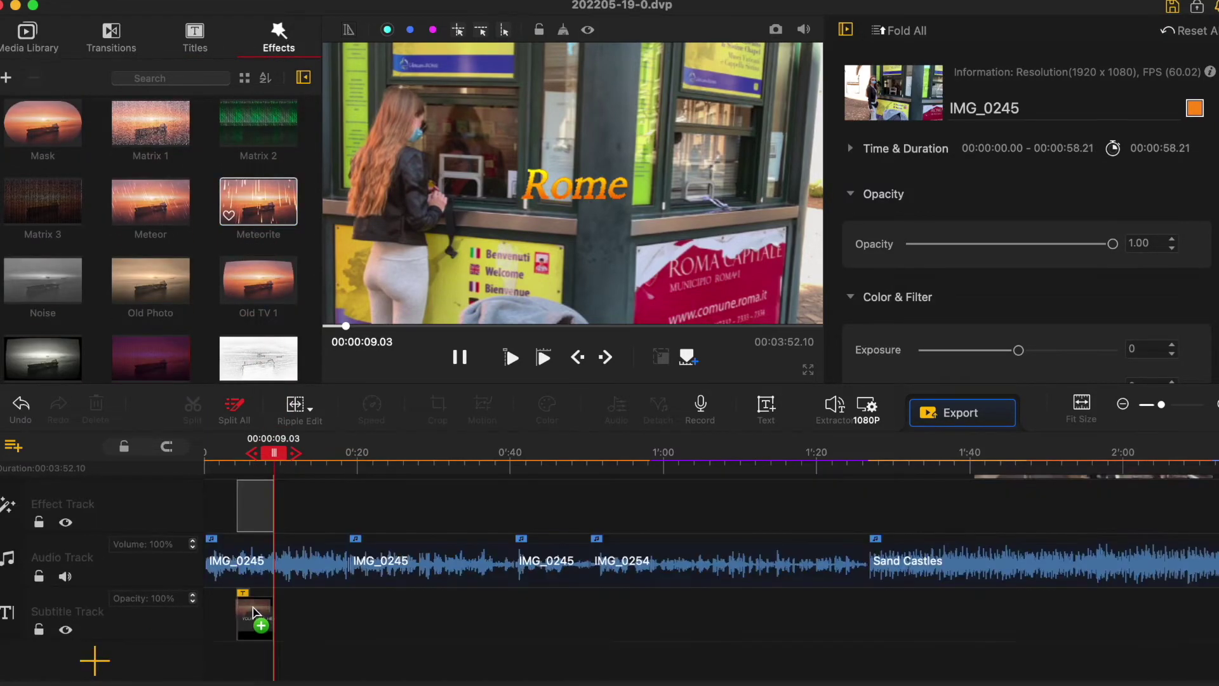
mouse_move(254, 569)
left_mouse_down()
mouse_move(278, 566)
mouse_move(257, 562)
left_mouse_up()
left_click_drag(249, 517, 229, 555)
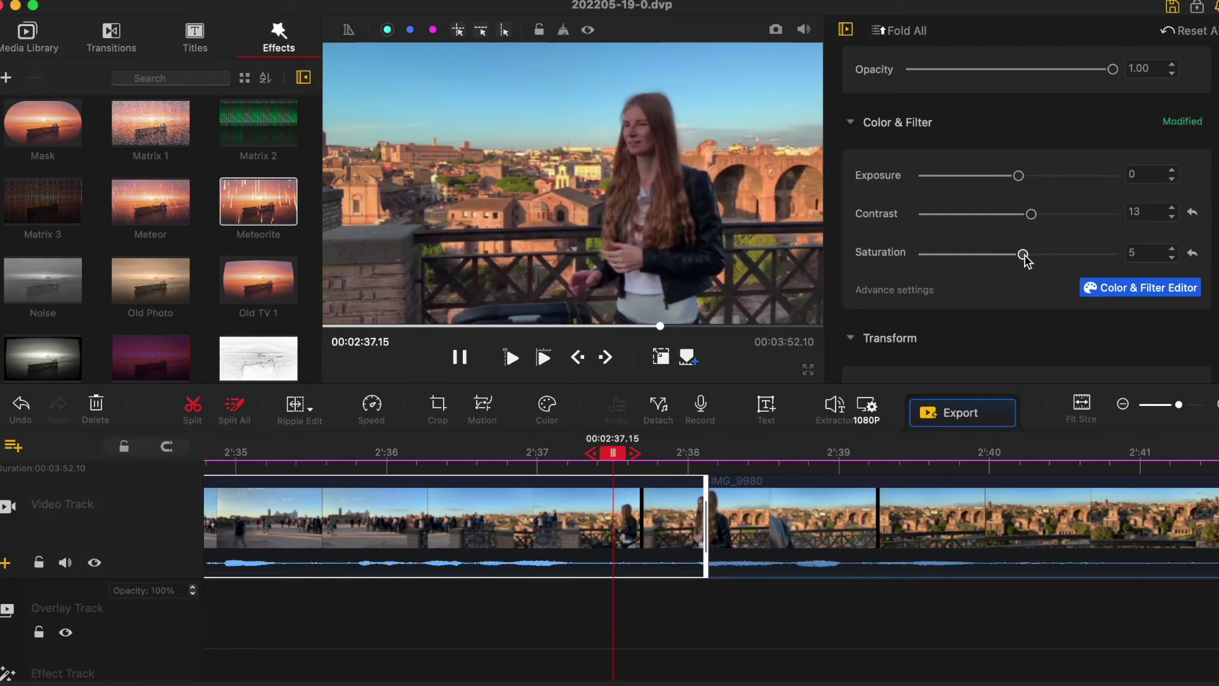
Select the IMG_9980 clip around 2:40 and open its crop settings.
left_click(824, 524)
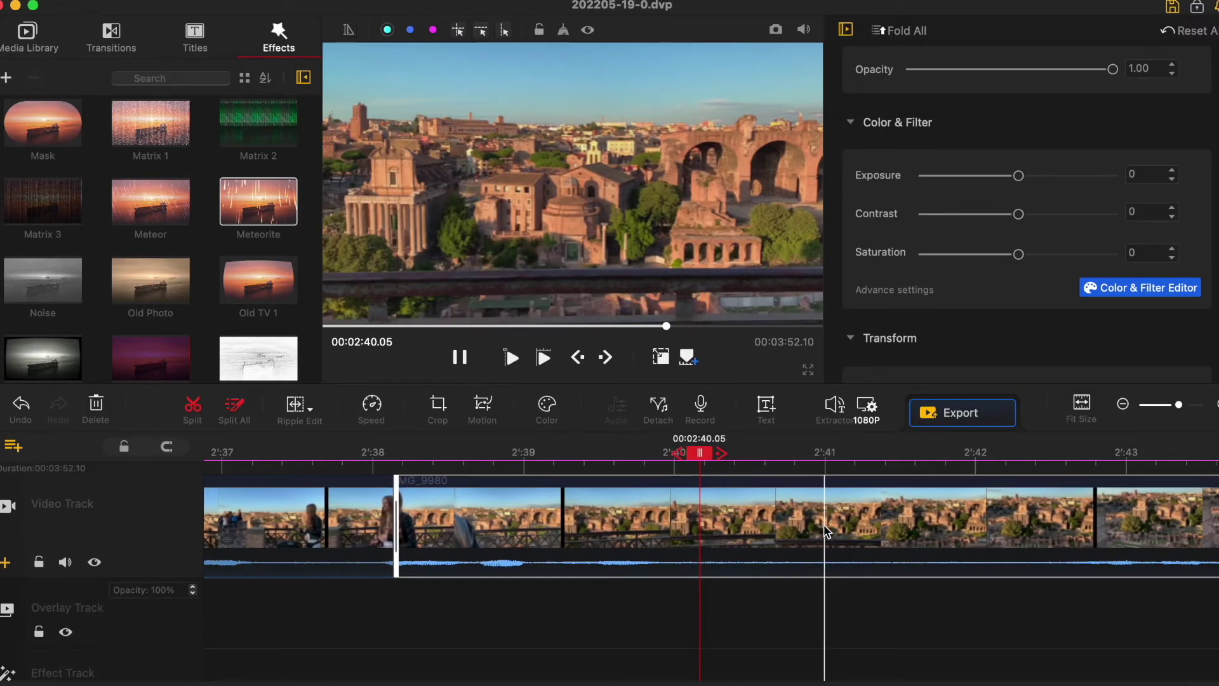
left_click(450, 419)
Crop IMG_9980 to a 1134 x 706 box framing the ruined brick arches.
left_click_drag(611, 432, 436, 359)
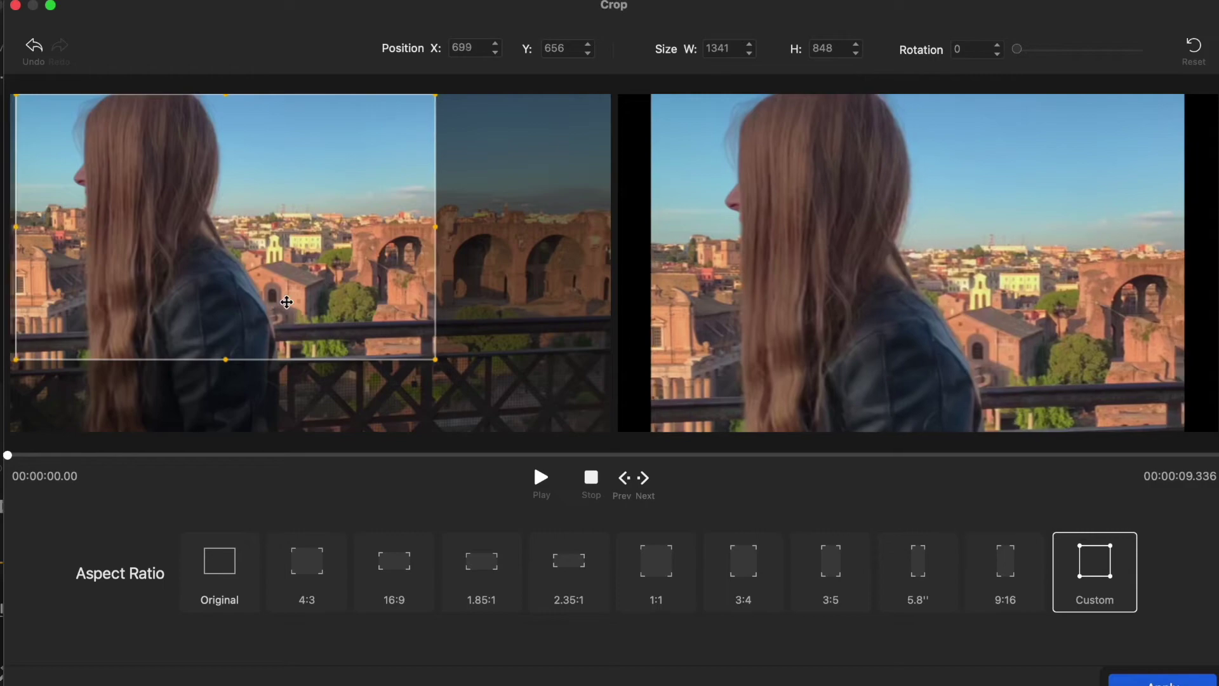
left_click_drag(286, 302, 461, 293)
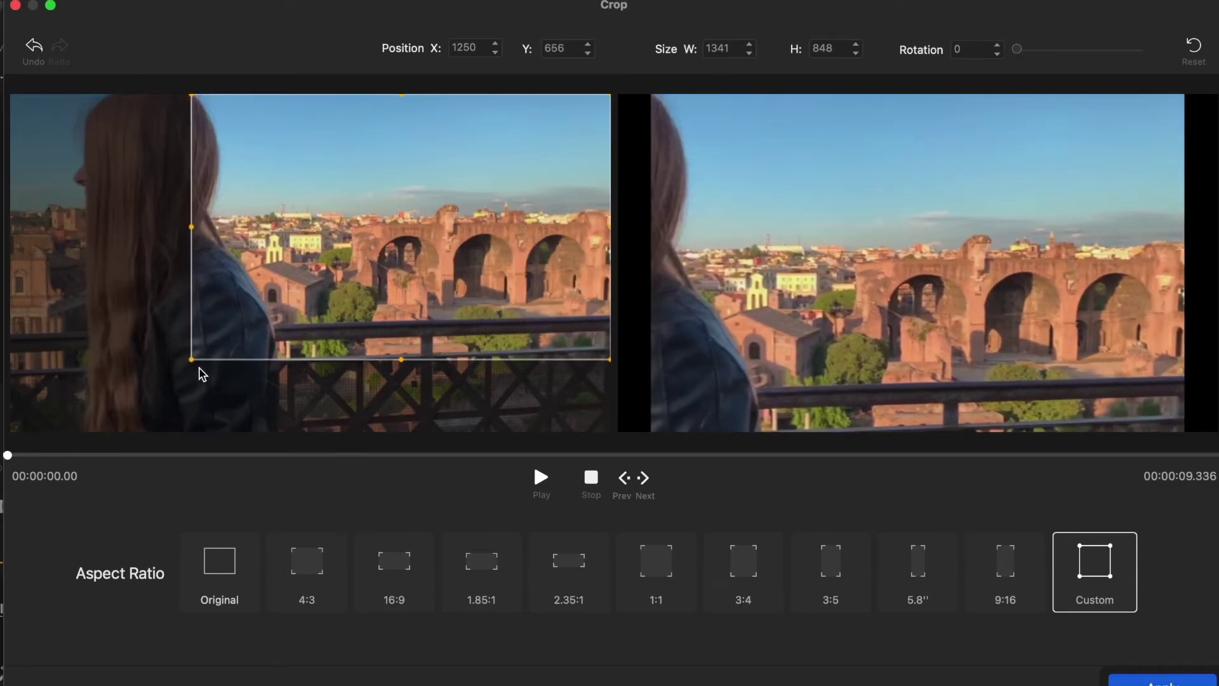
left_click_drag(192, 357, 256, 346)
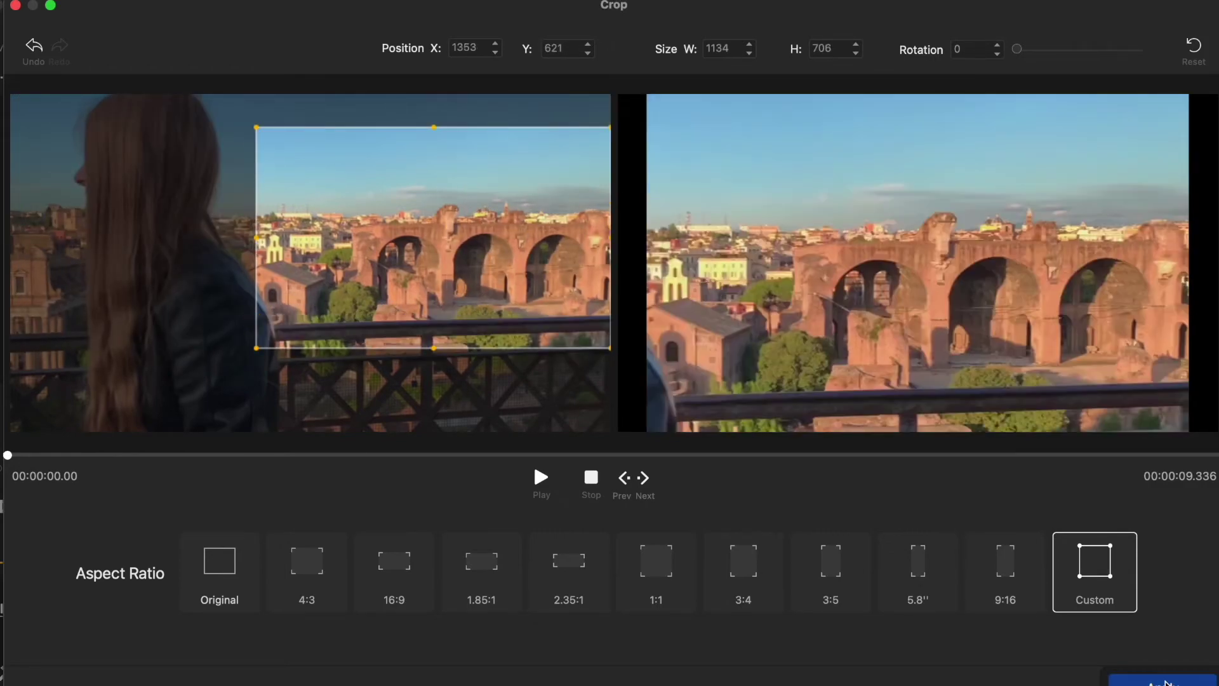
left_click(1165, 682)
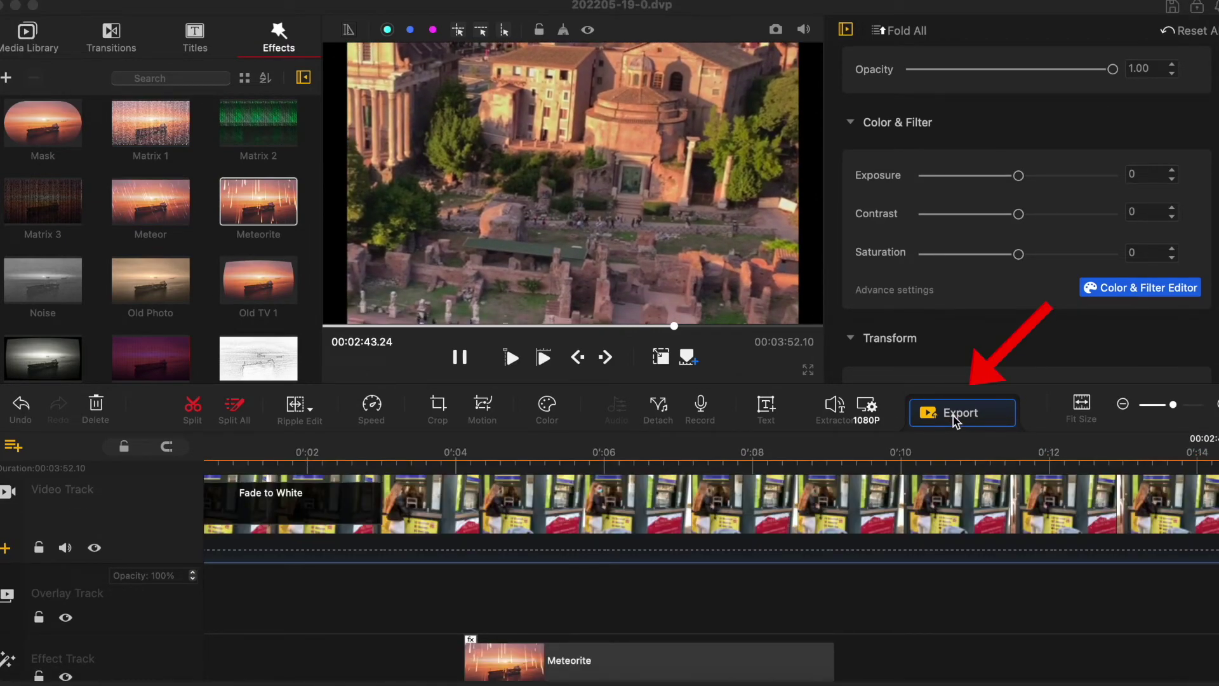
Start an MP4 export named Rome, then stop it and close the window.
left_click(956, 419)
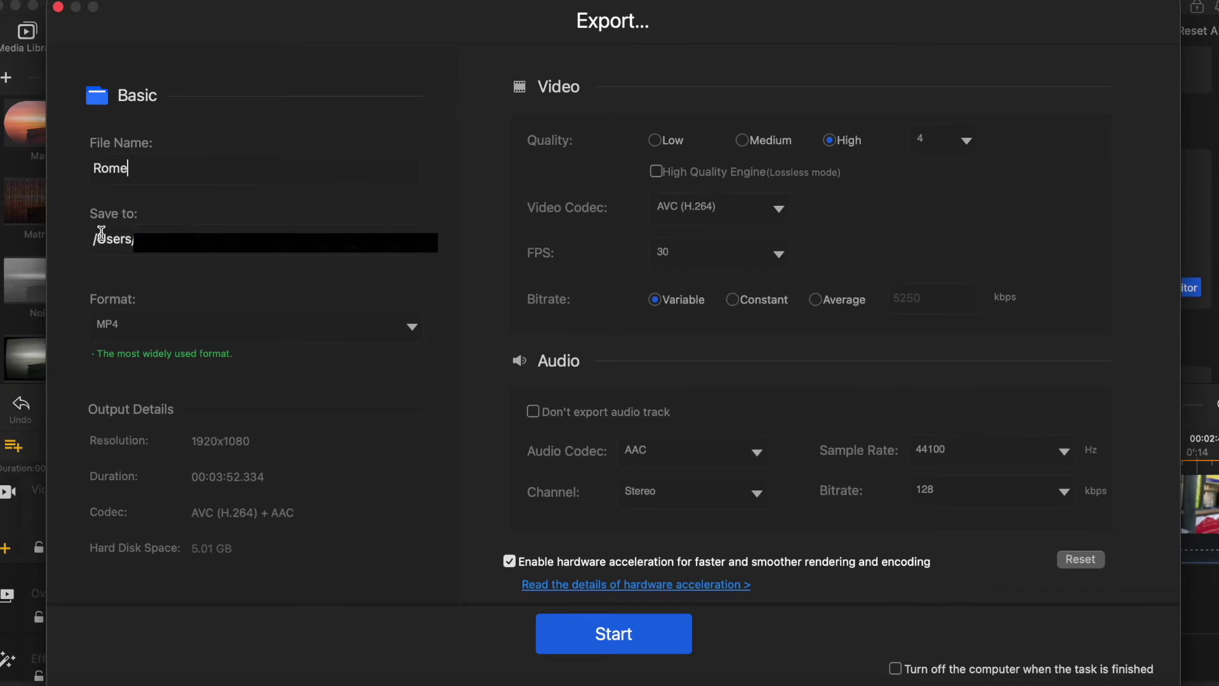
left_click(411, 329)
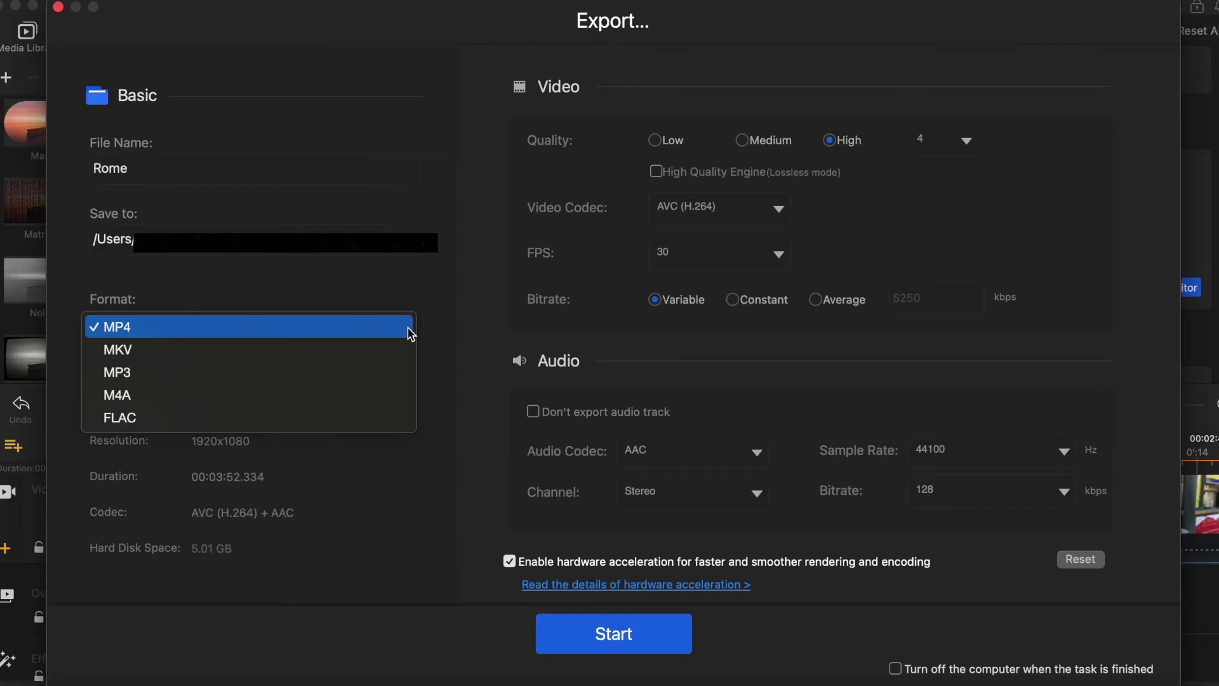
left_click(408, 329)
left_click(741, 139)
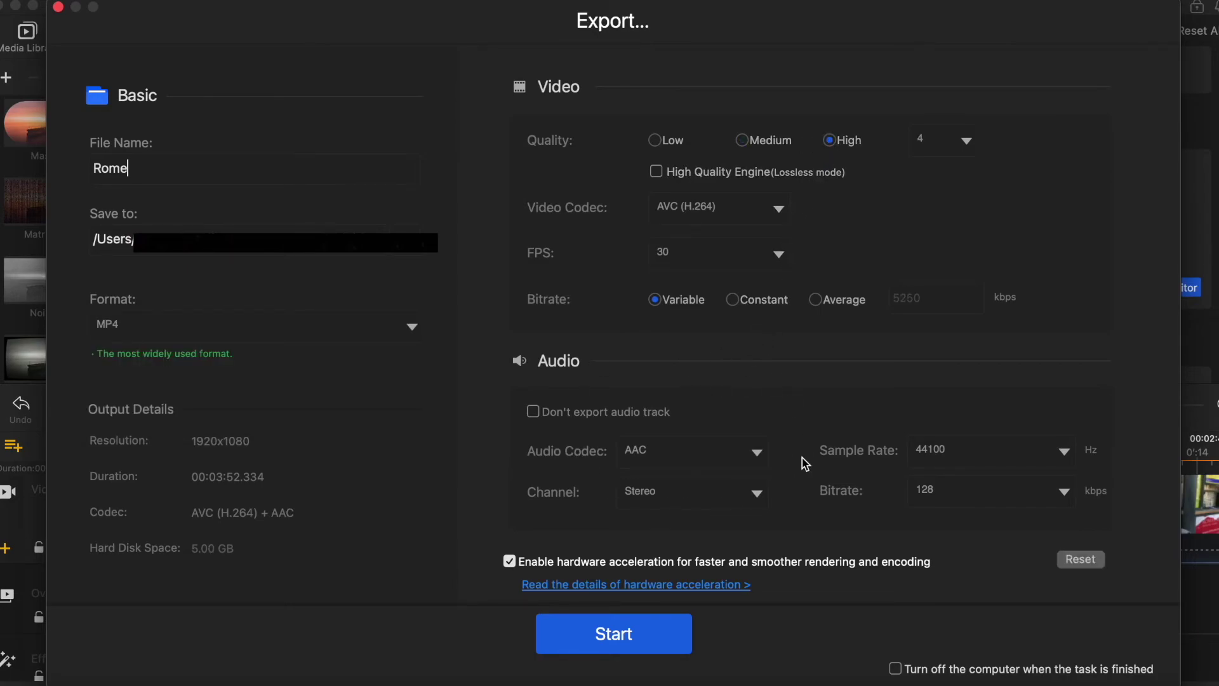
left_click(654, 632)
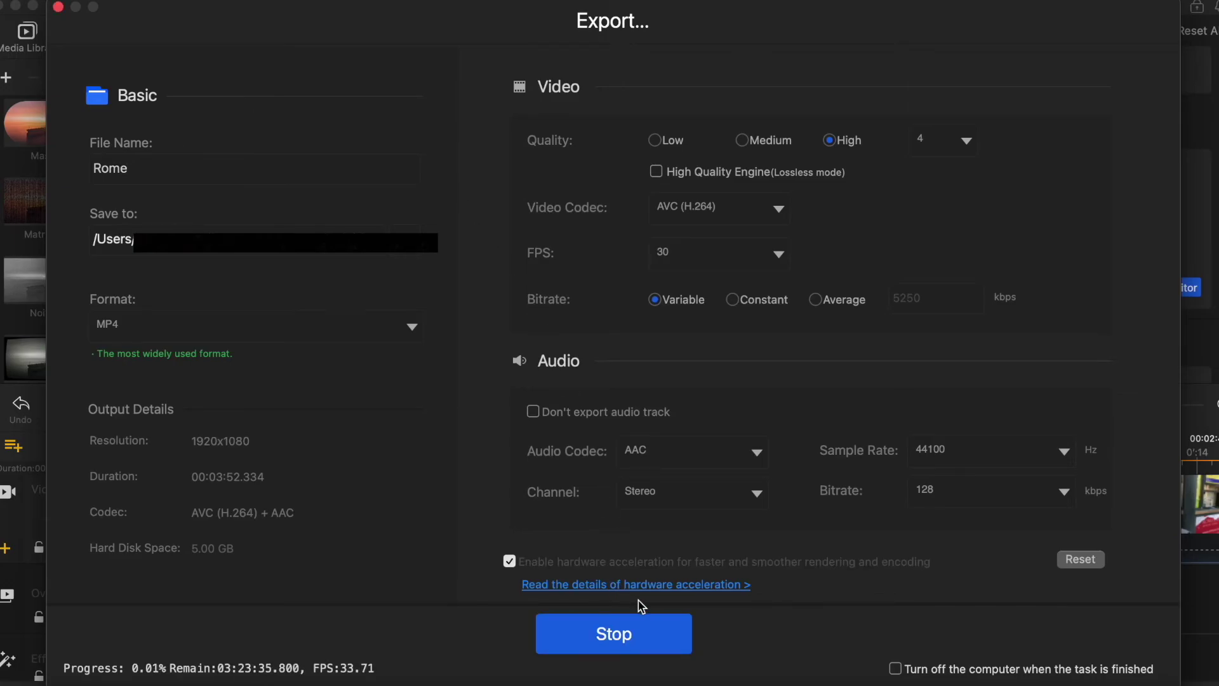
left_click(650, 616)
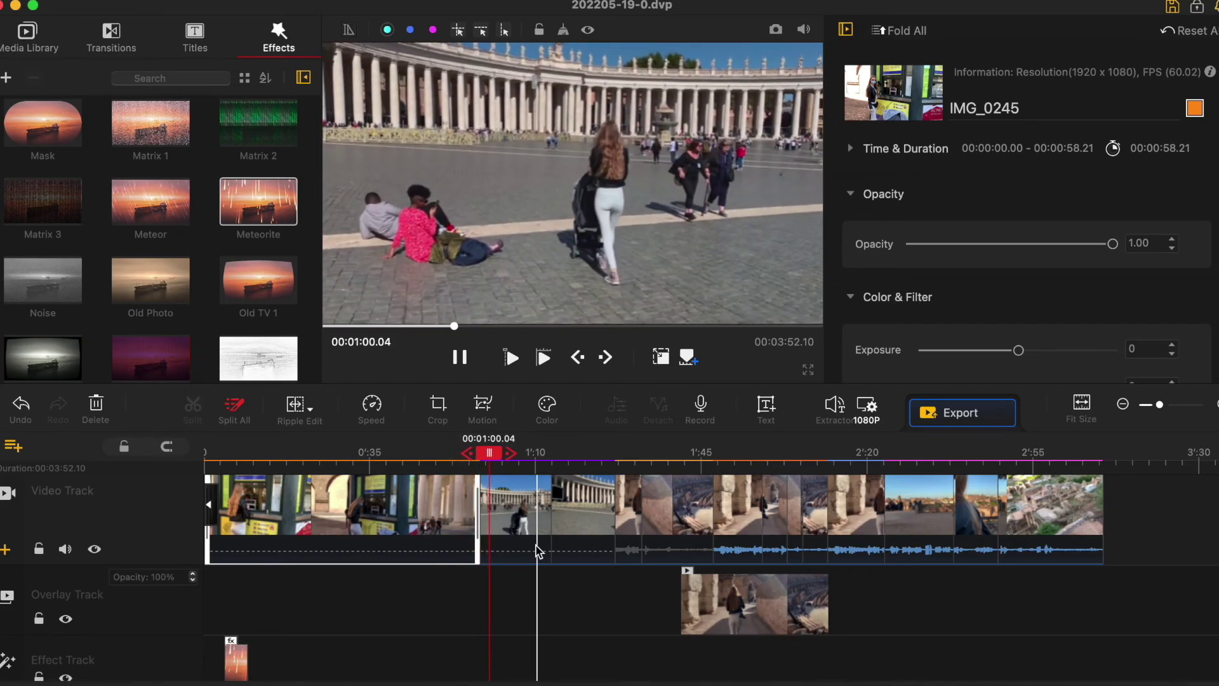
Review IMG_0254, the clips near 2:08 and 2:30, the terrace clip and IMG_0245 in the preview.
left_click(606, 532)
left_click(606, 532)
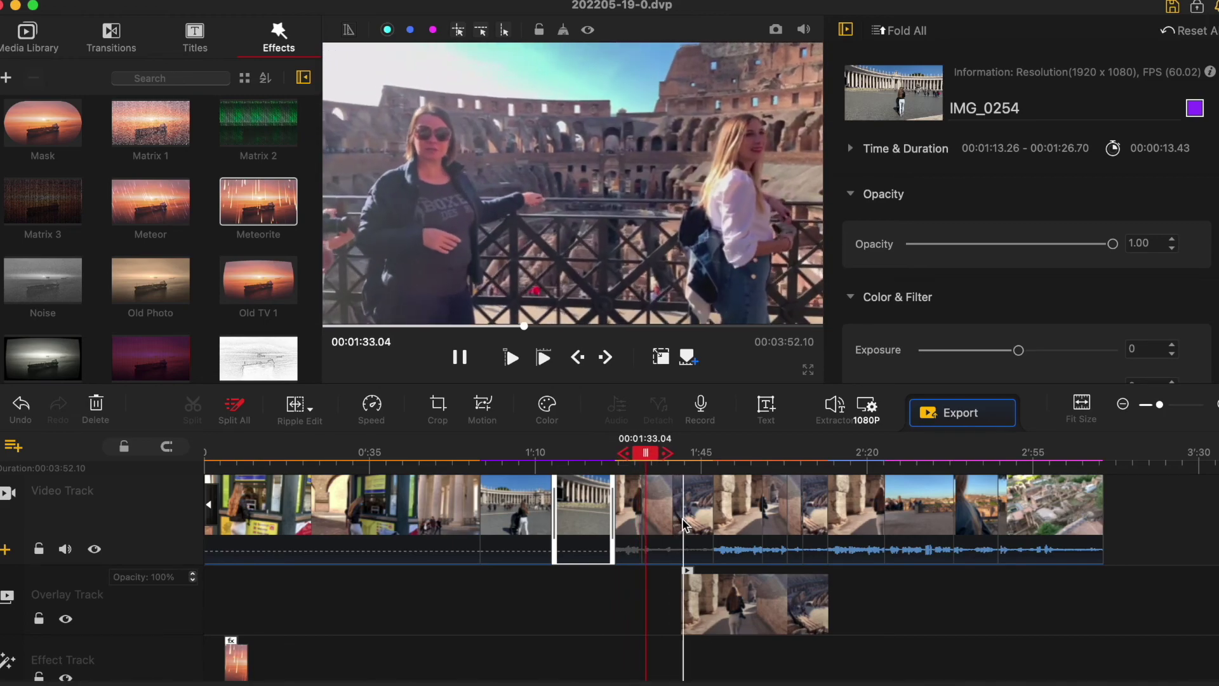
left_click(810, 508)
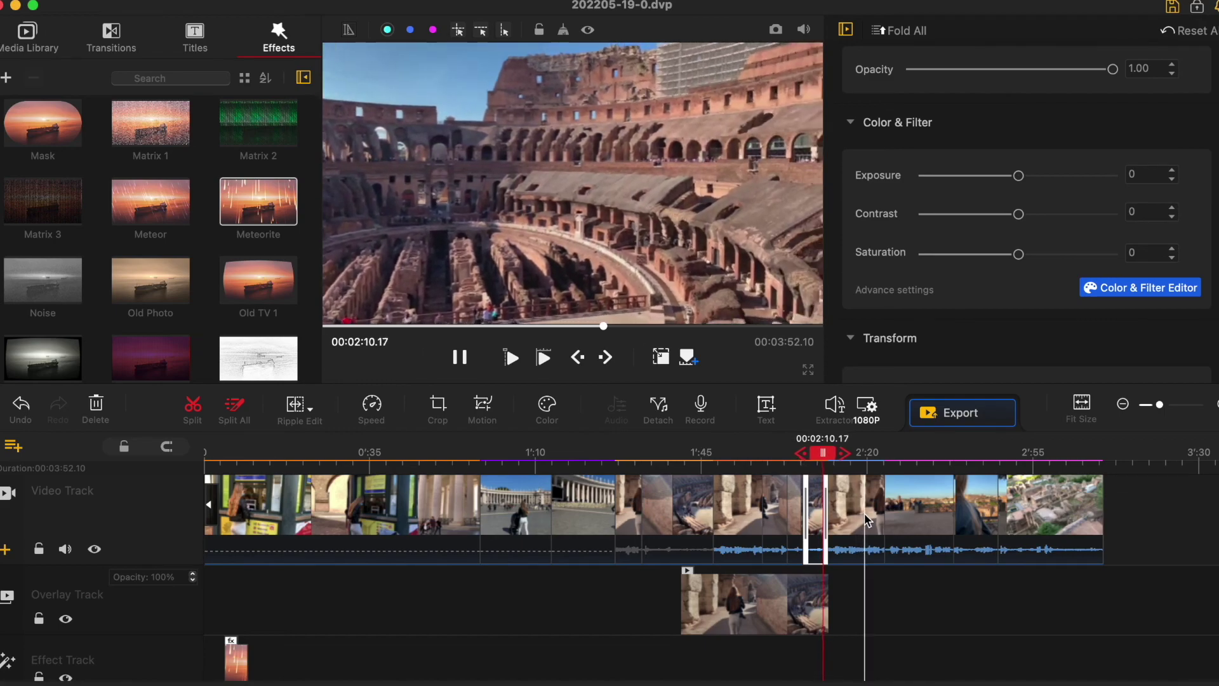
left_click(934, 516)
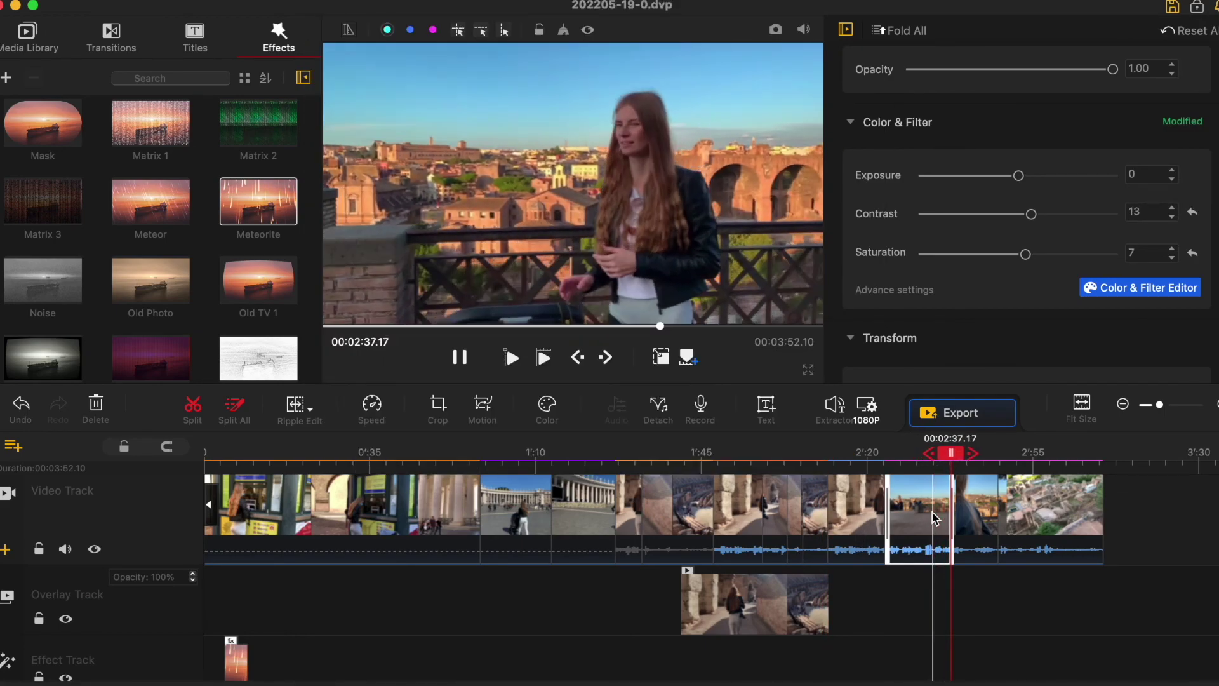
left_click(450, 515)
left_click(933, 517)
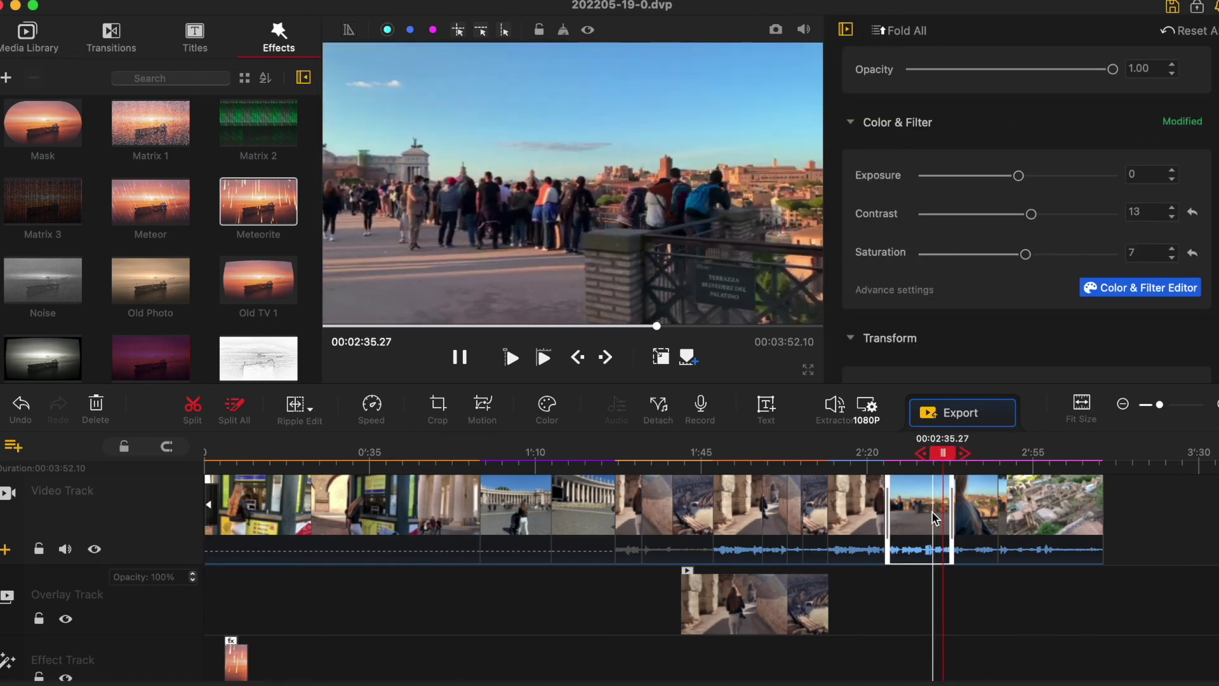
left_click(481, 517)
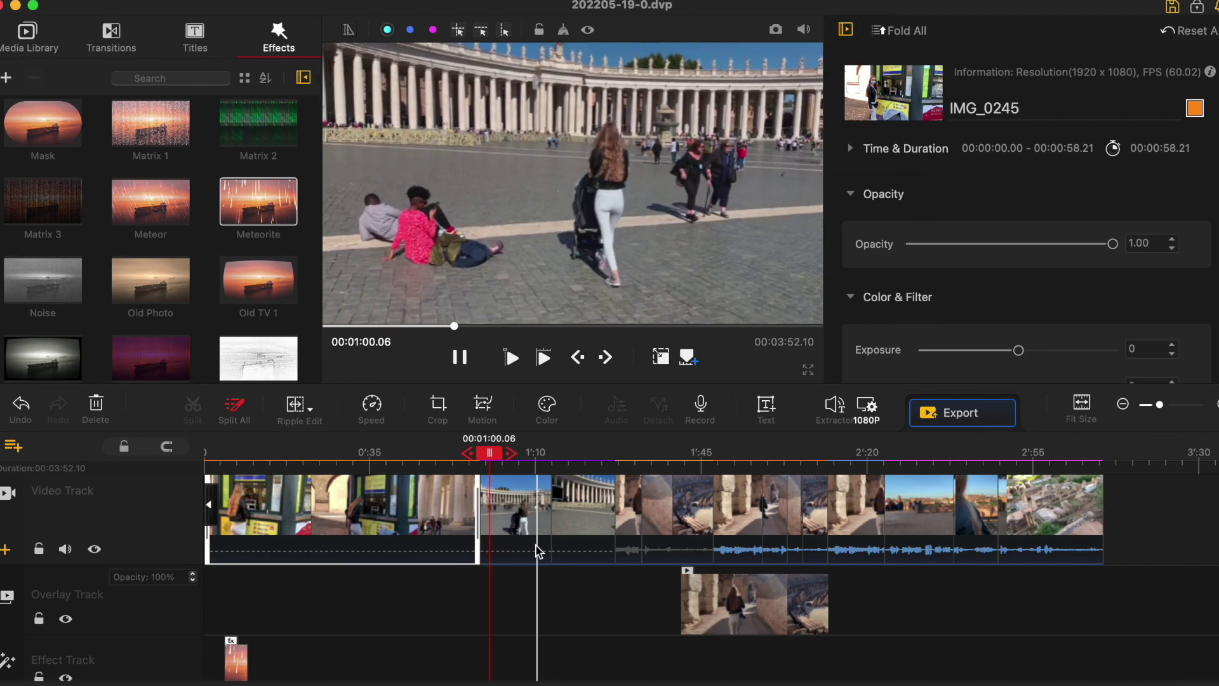
left_click(606, 532)
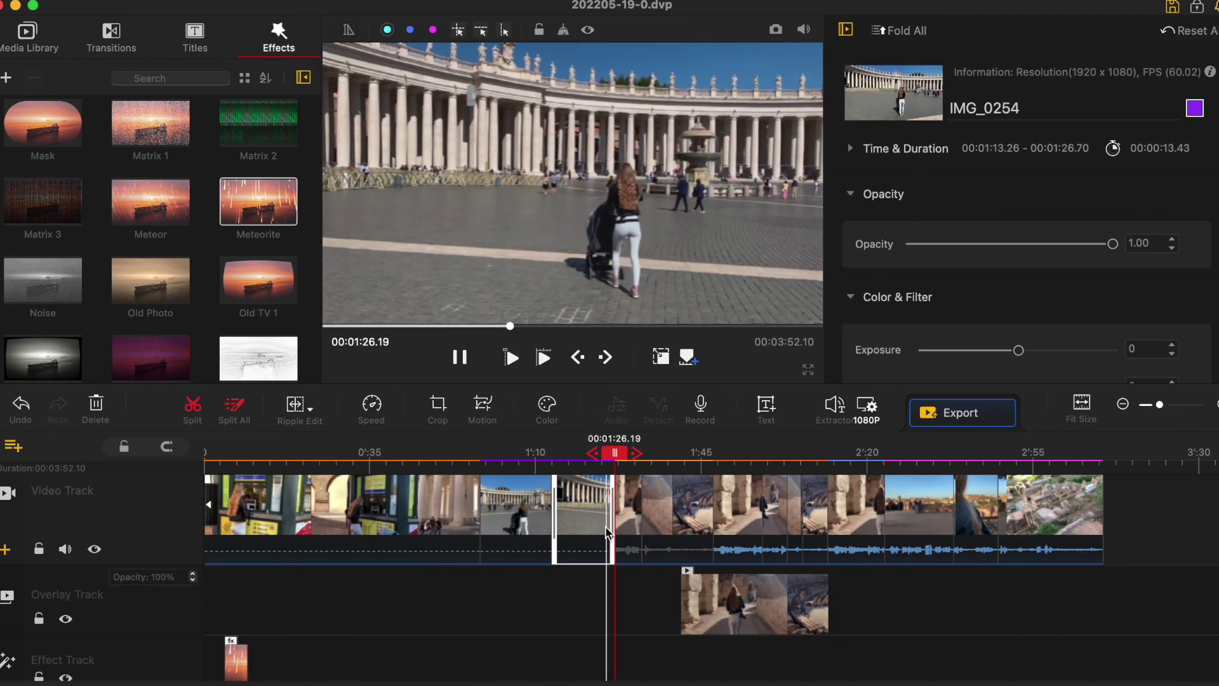